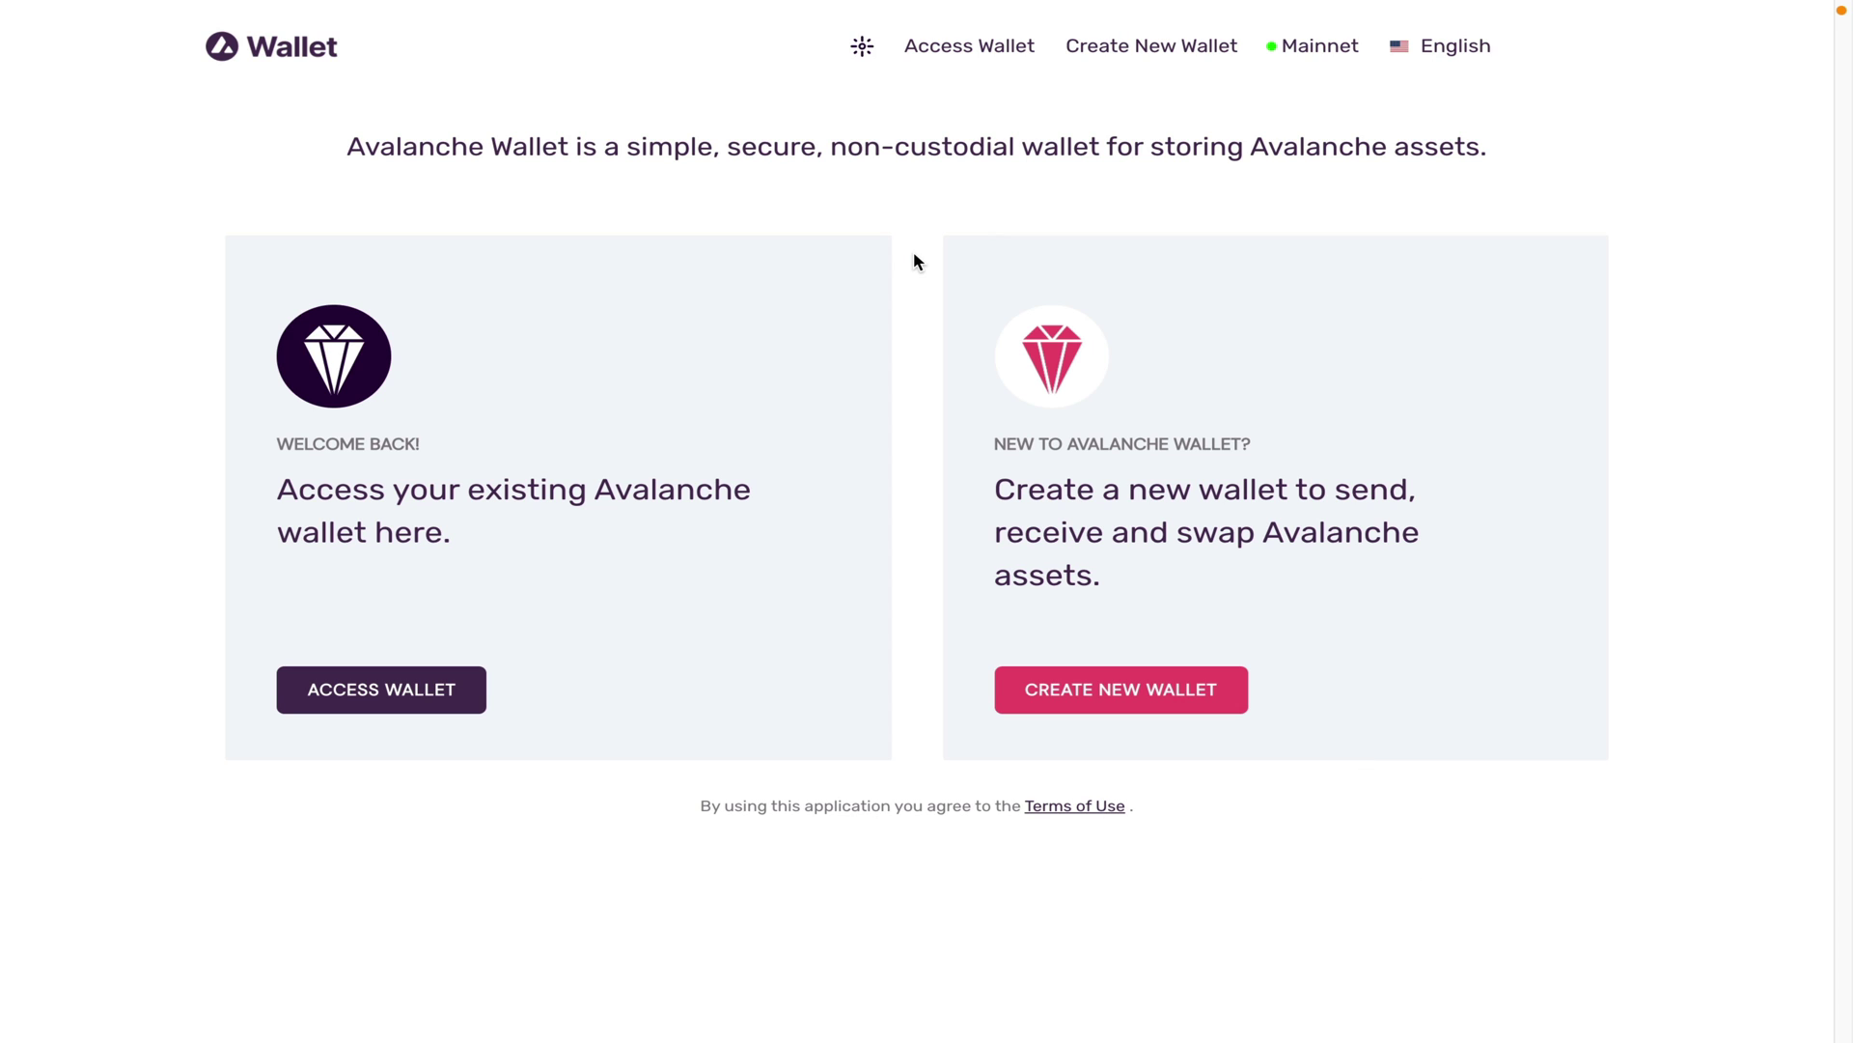
- Create a new wallet with a freshly regenerated 24-word key phrase and confirm it was written down
{"action": "left_click", "coordinate": [1147, 715]}
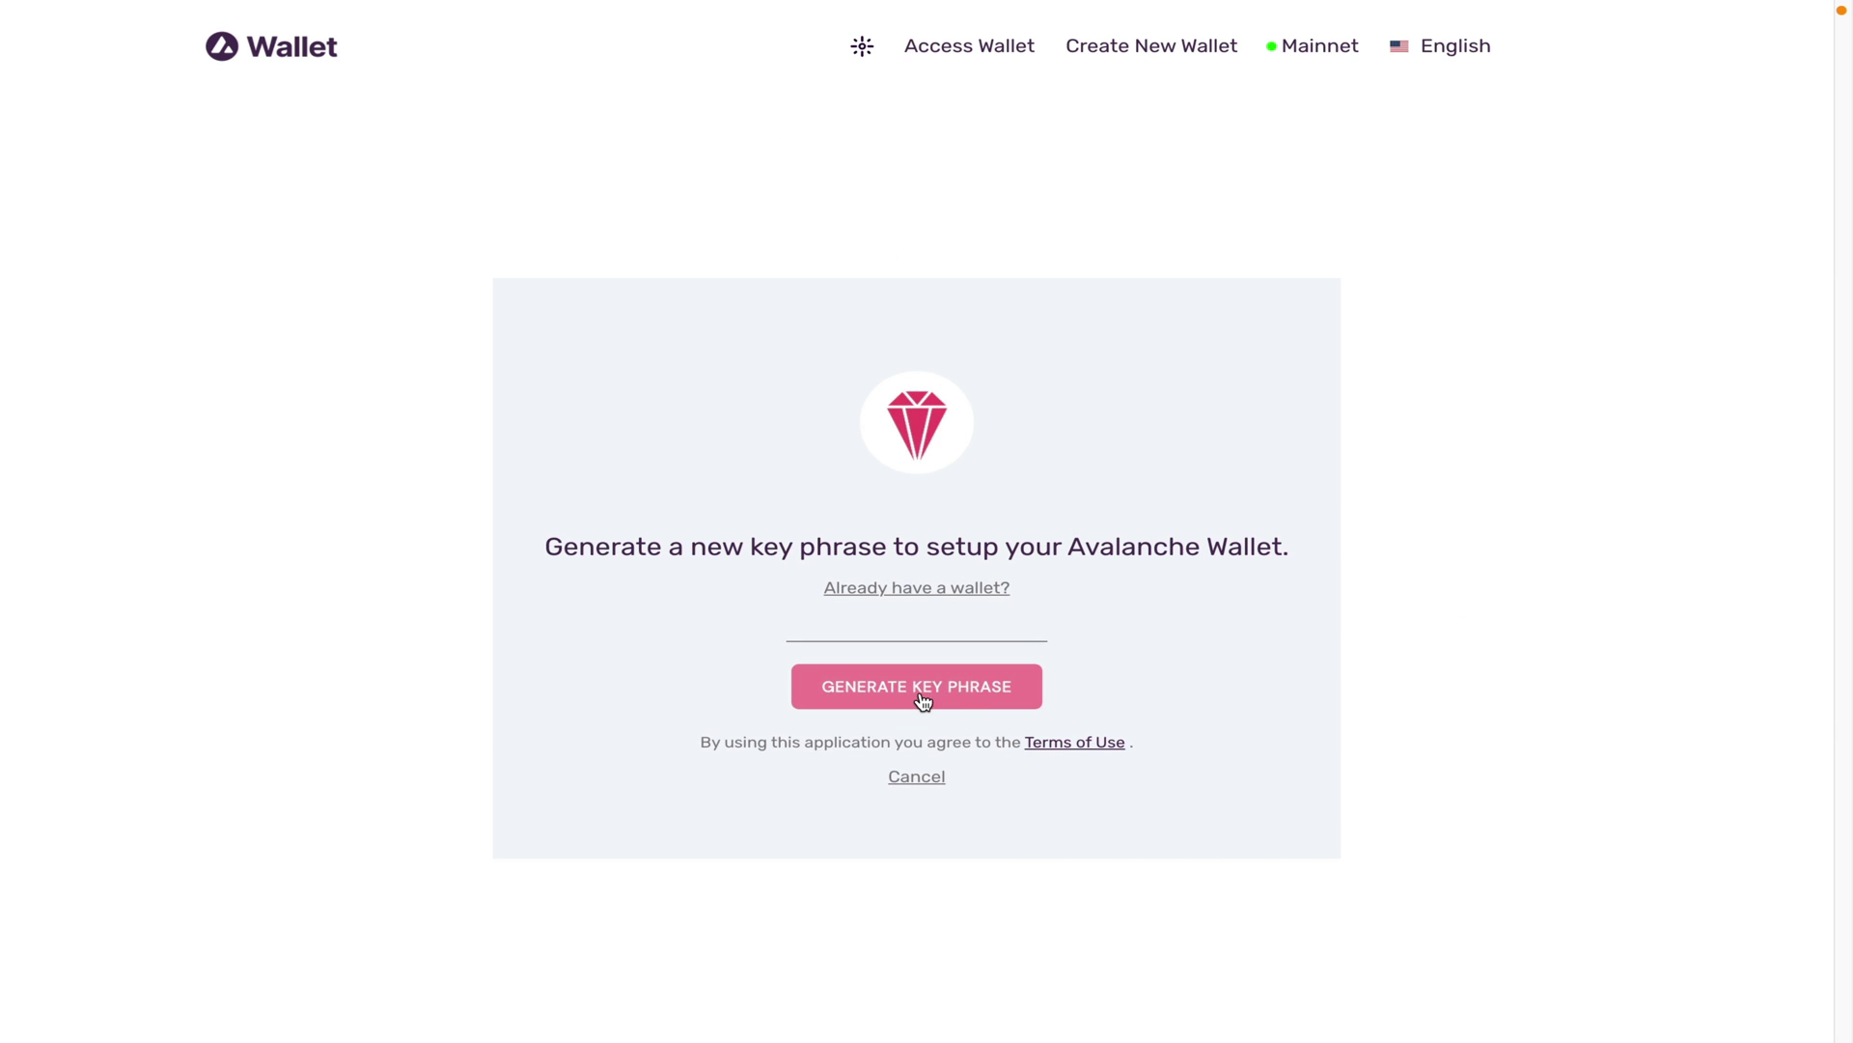
{"action": "left_click", "coordinate": [925, 699]}
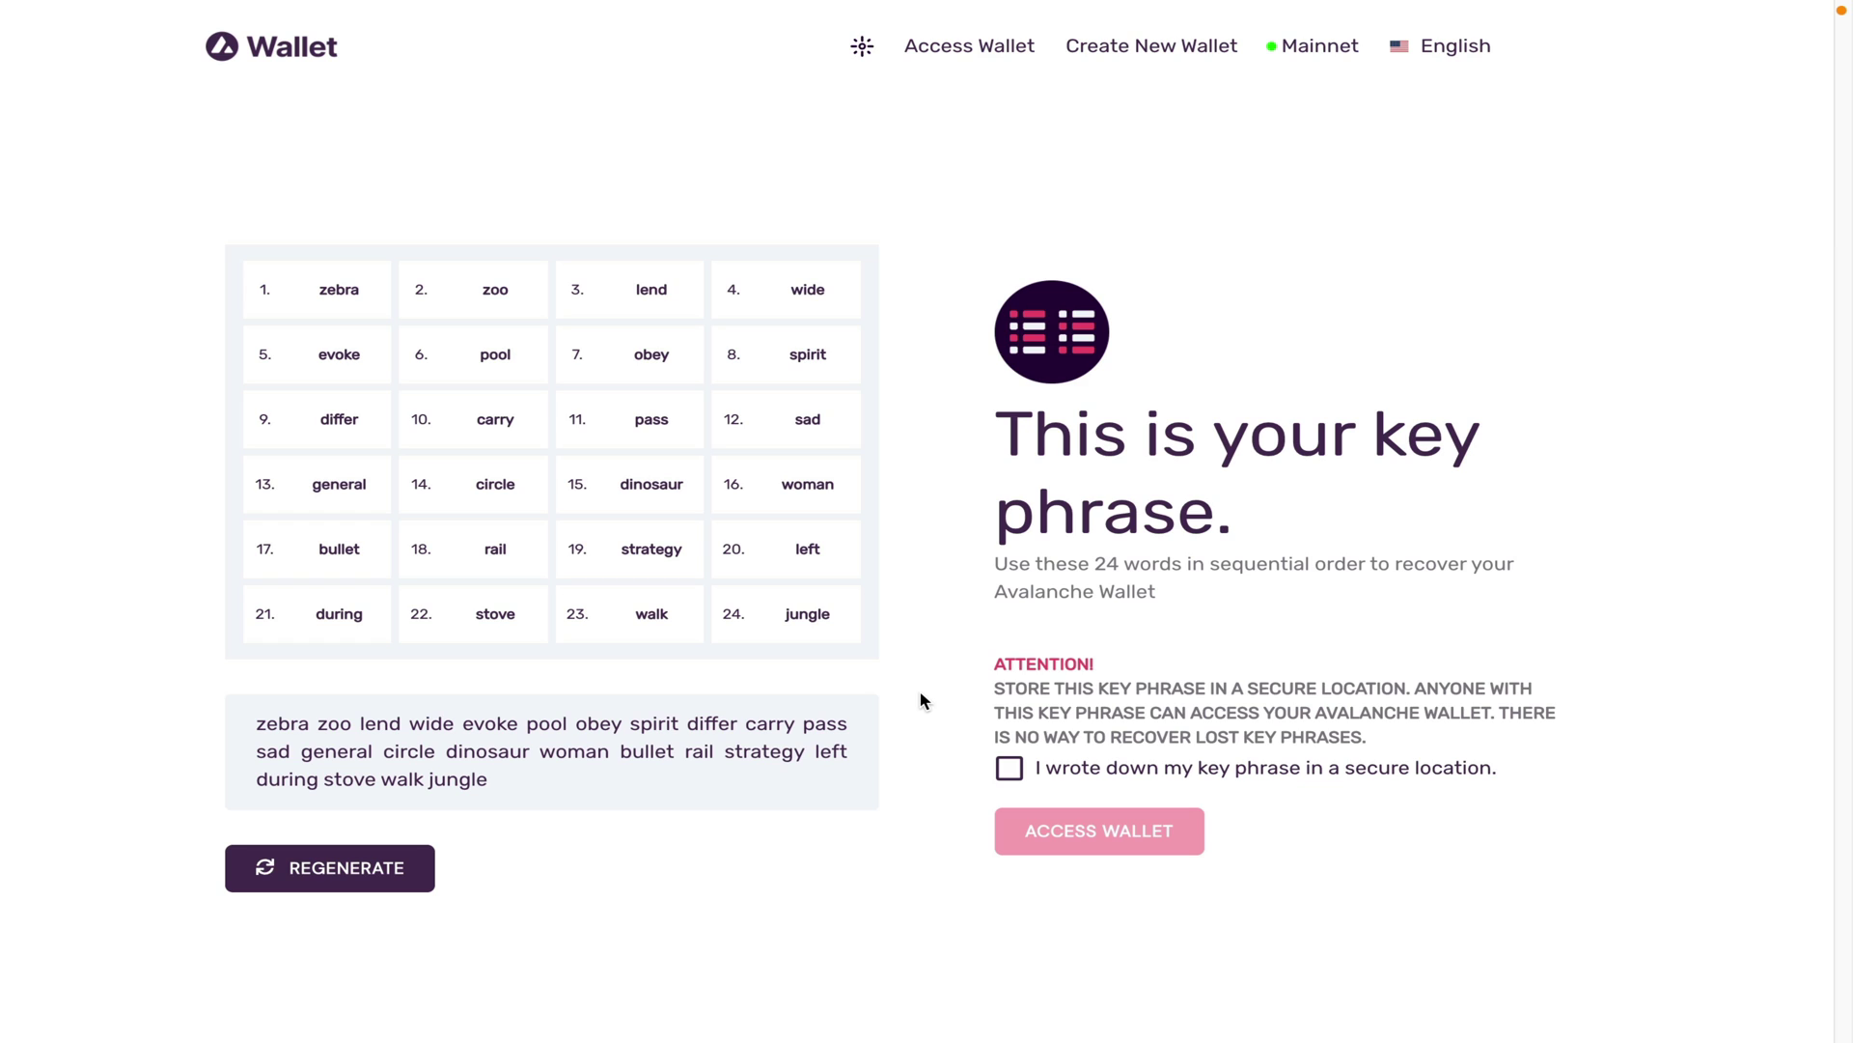
{"action": "left_click", "coordinate": [293, 882]}
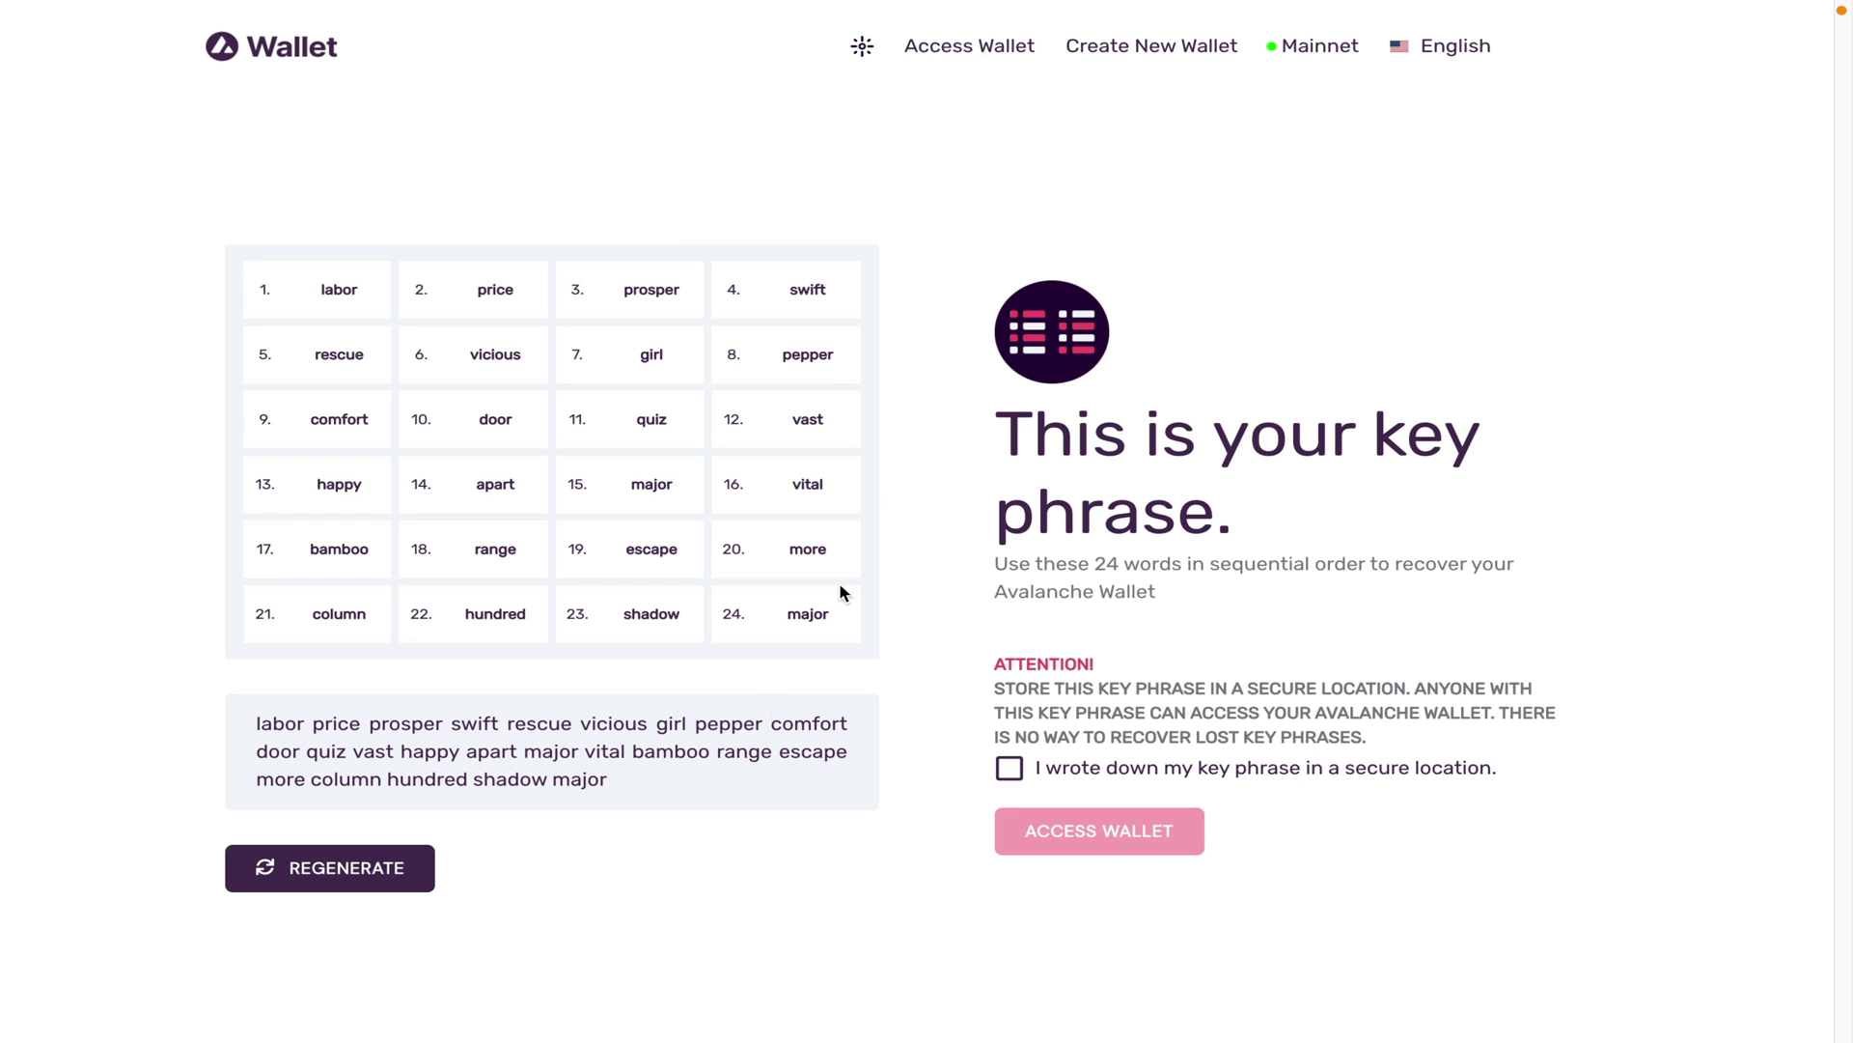
{"action": "left_click", "coordinate": [1009, 770]}
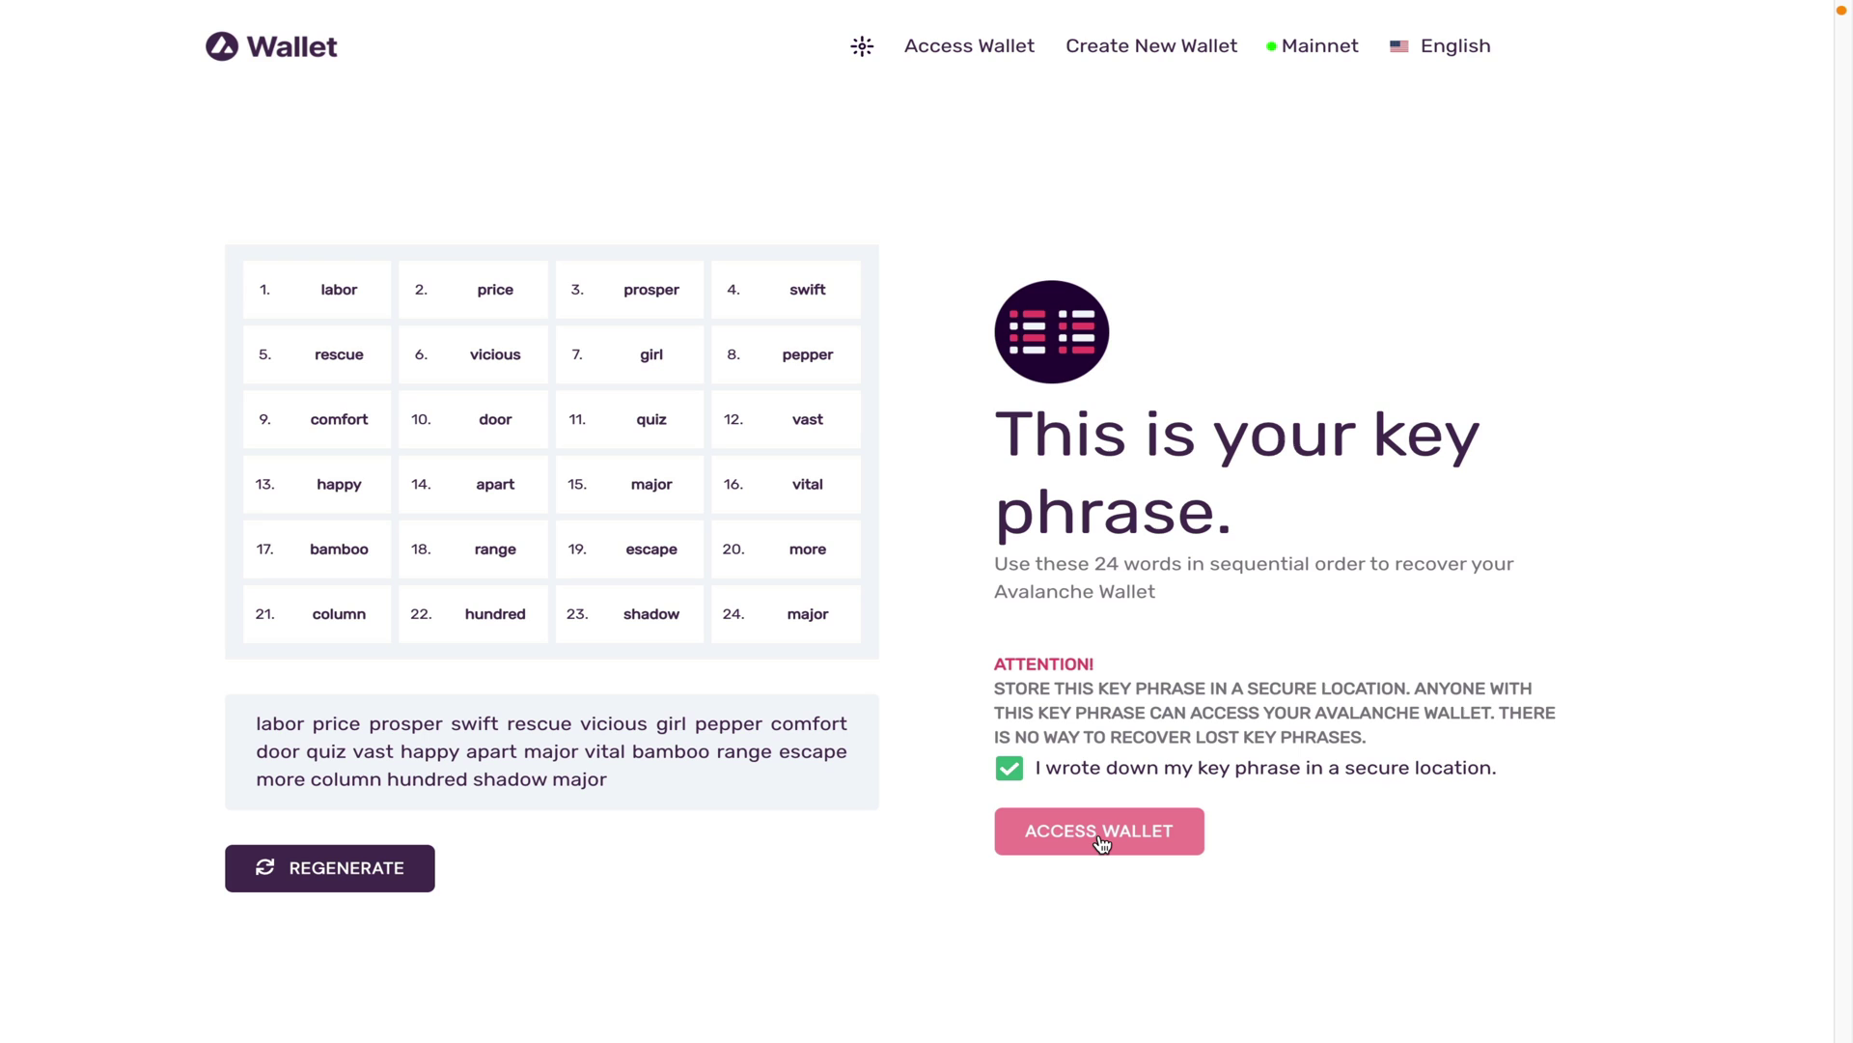
- Enter the missing key phrase words for fields 6, 7, 16 and 21, then submit for verification
{"action": "left_click", "coordinate": [1101, 844]}
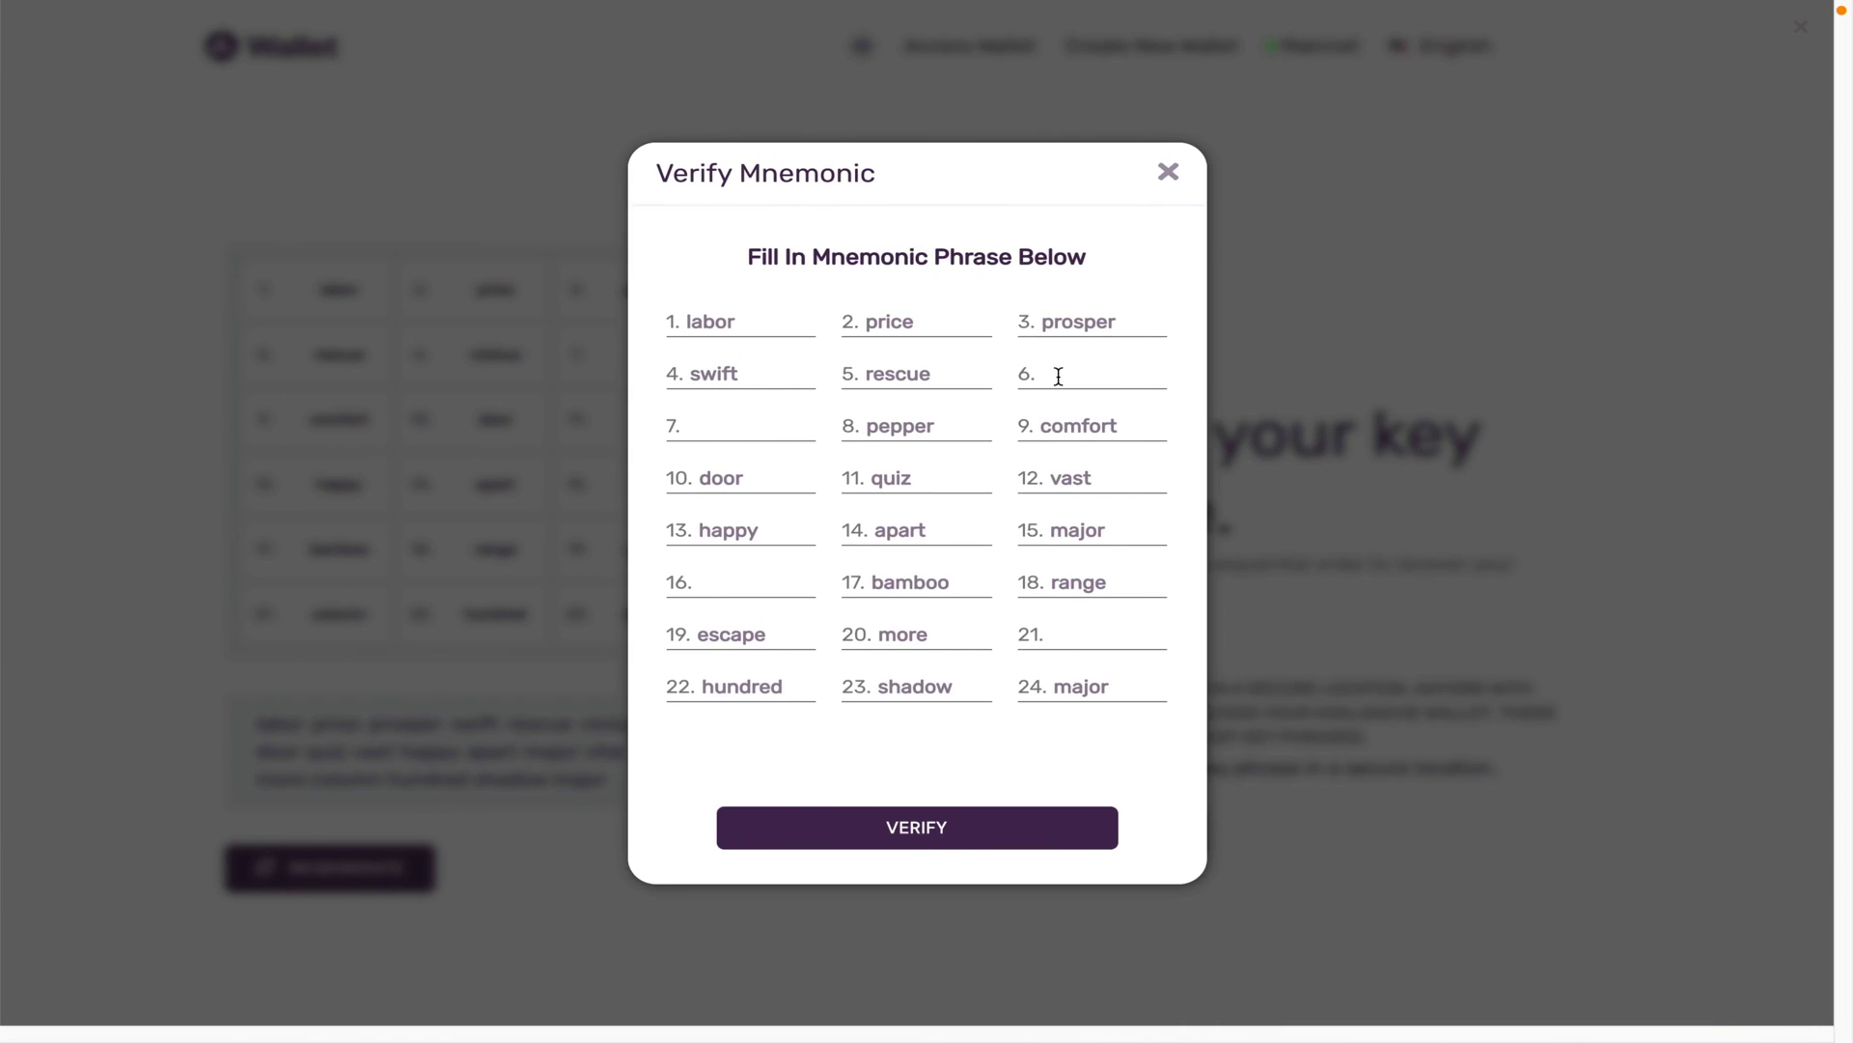
{"action": "left_click", "coordinate": [1062, 375]}
{"action": "left_click", "coordinate": [788, 426]}
{"action": "left_click", "coordinate": [727, 580]}
{"action": "type", "text": "vital"}
{"action": "type", "text": "col"}
{"action": "type", "text": "umn"}
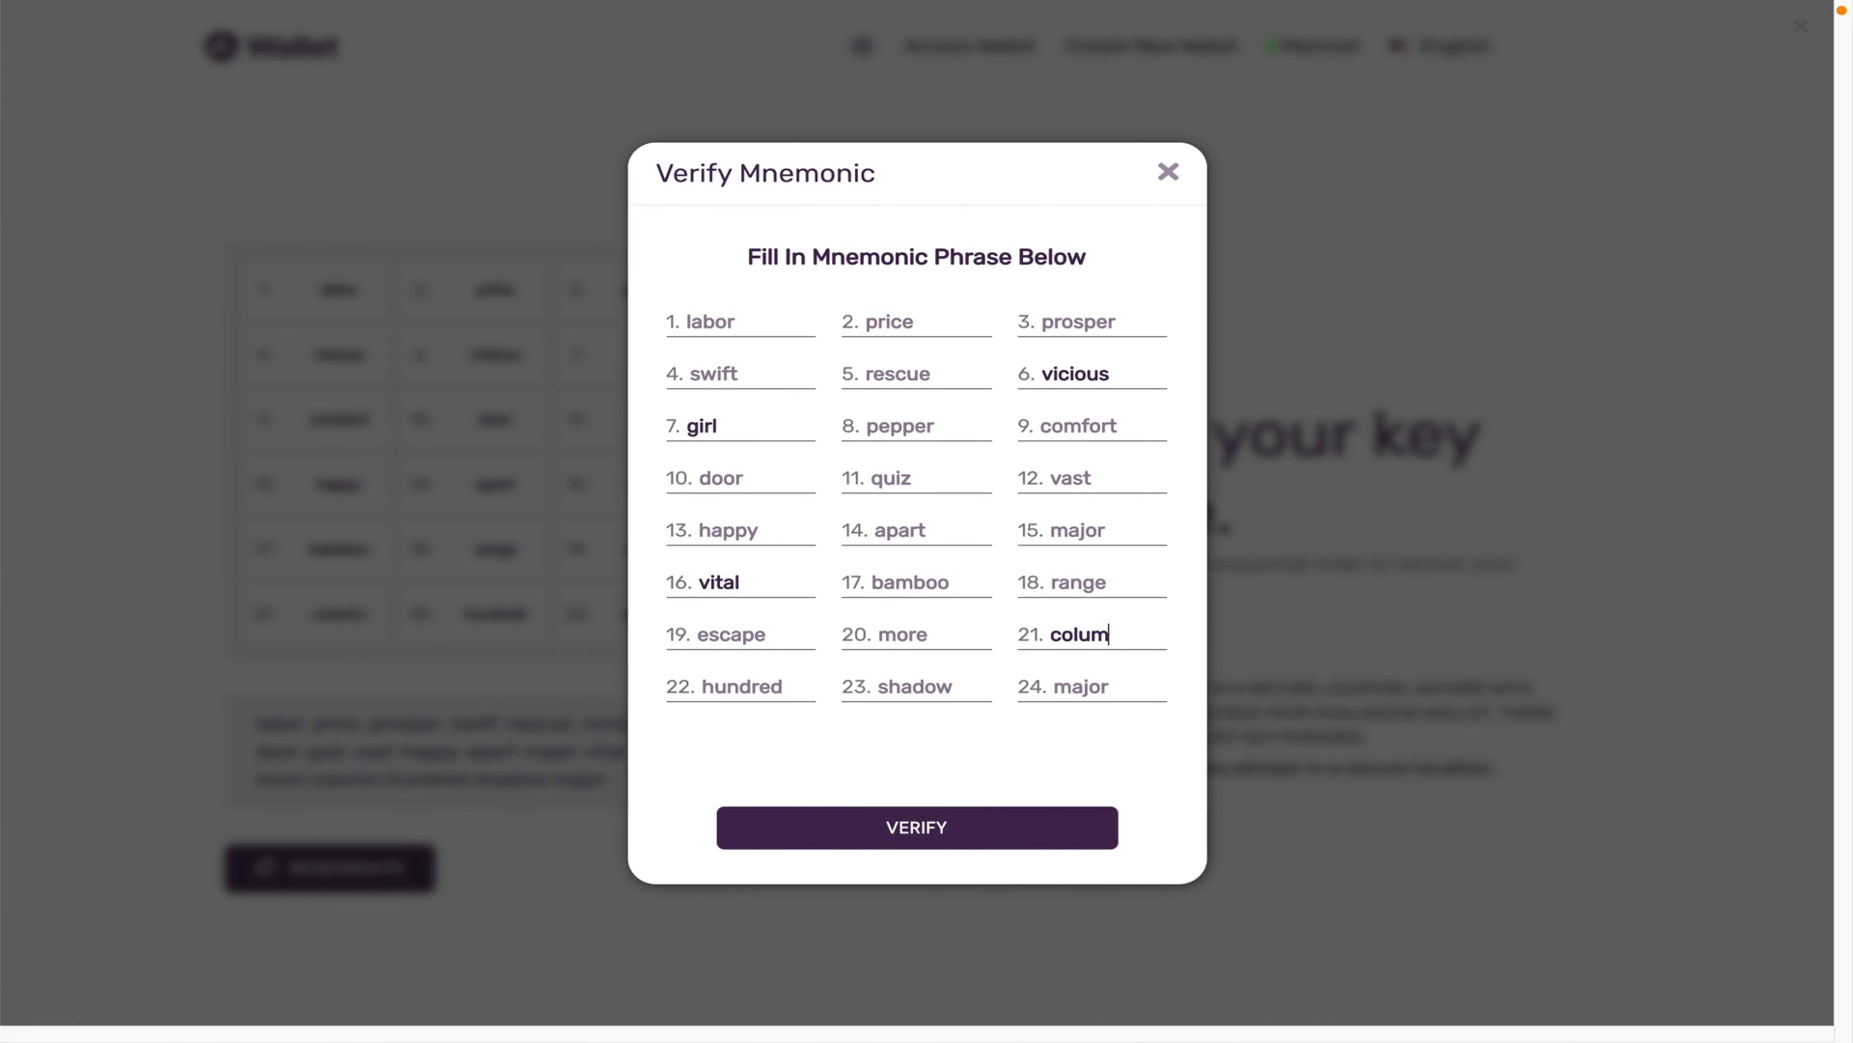
{"action": "left_click", "coordinate": [917, 829]}
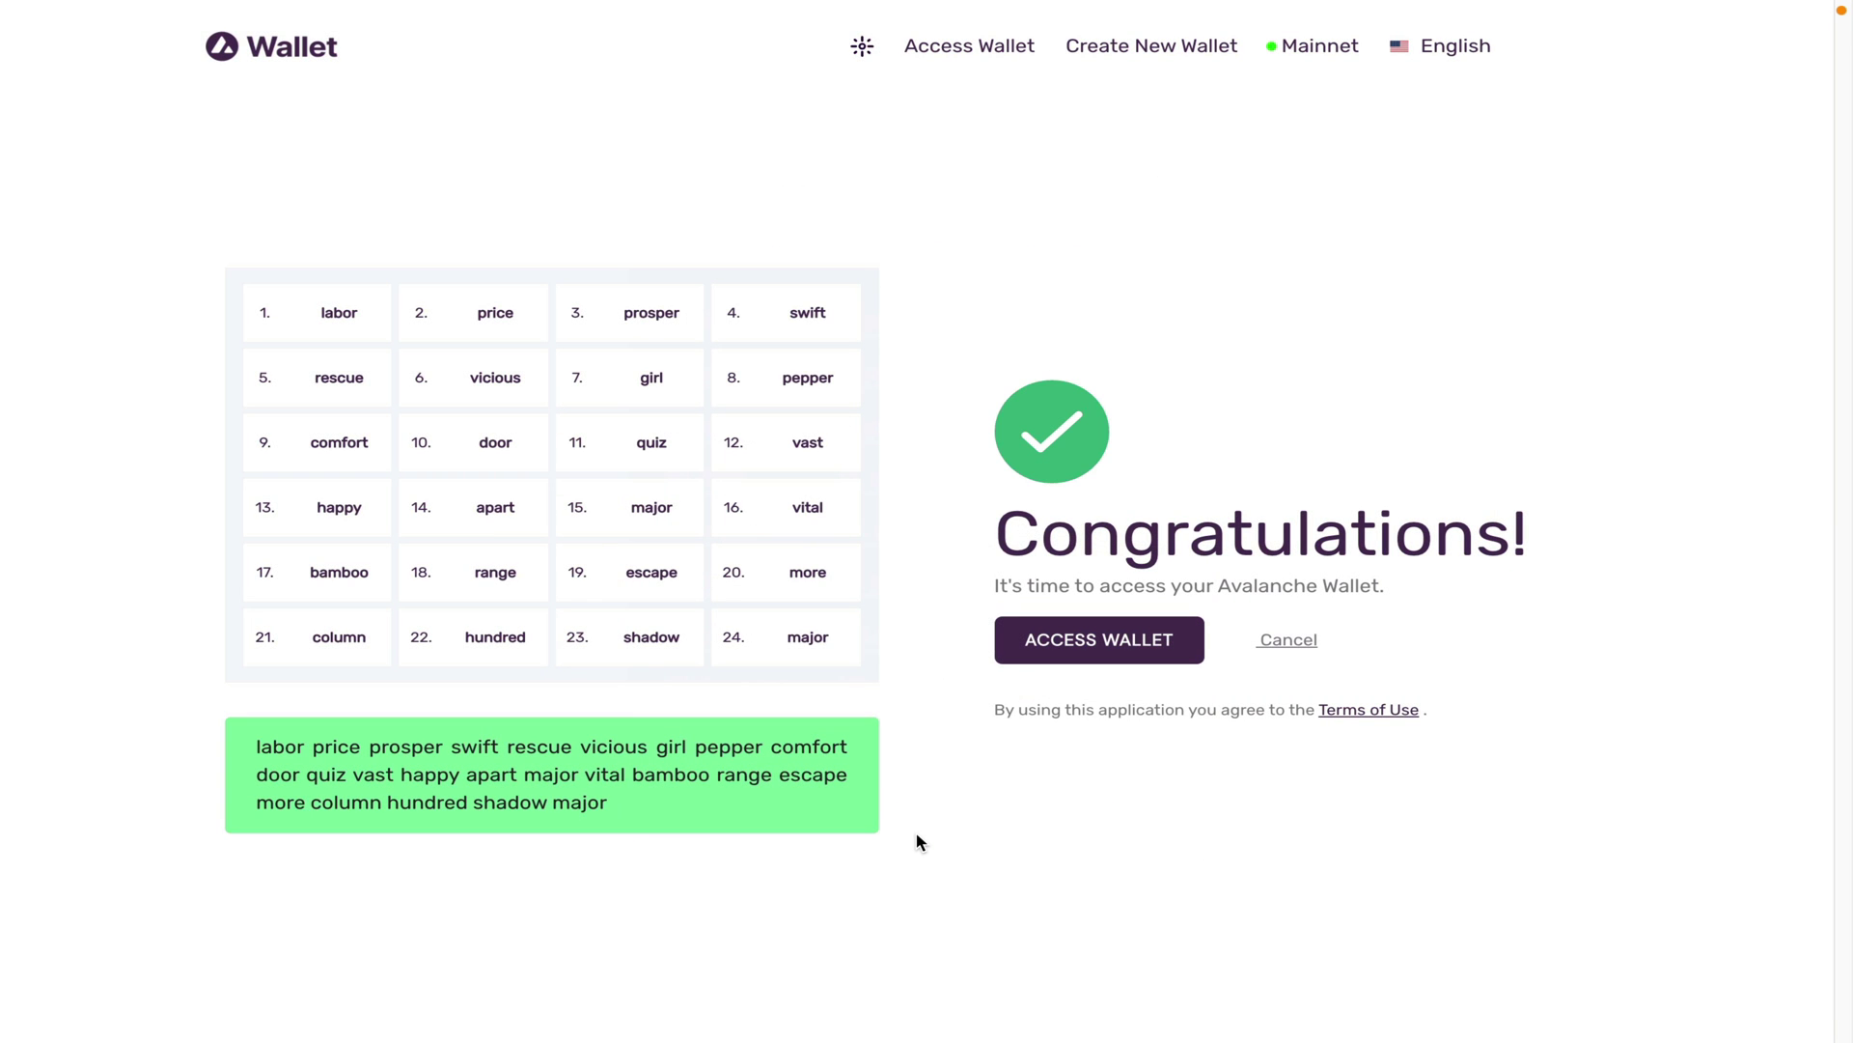
- Access the new wallet and save the account in this browser with a confirmed password
{"action": "left_click", "coordinate": [1110, 655]}
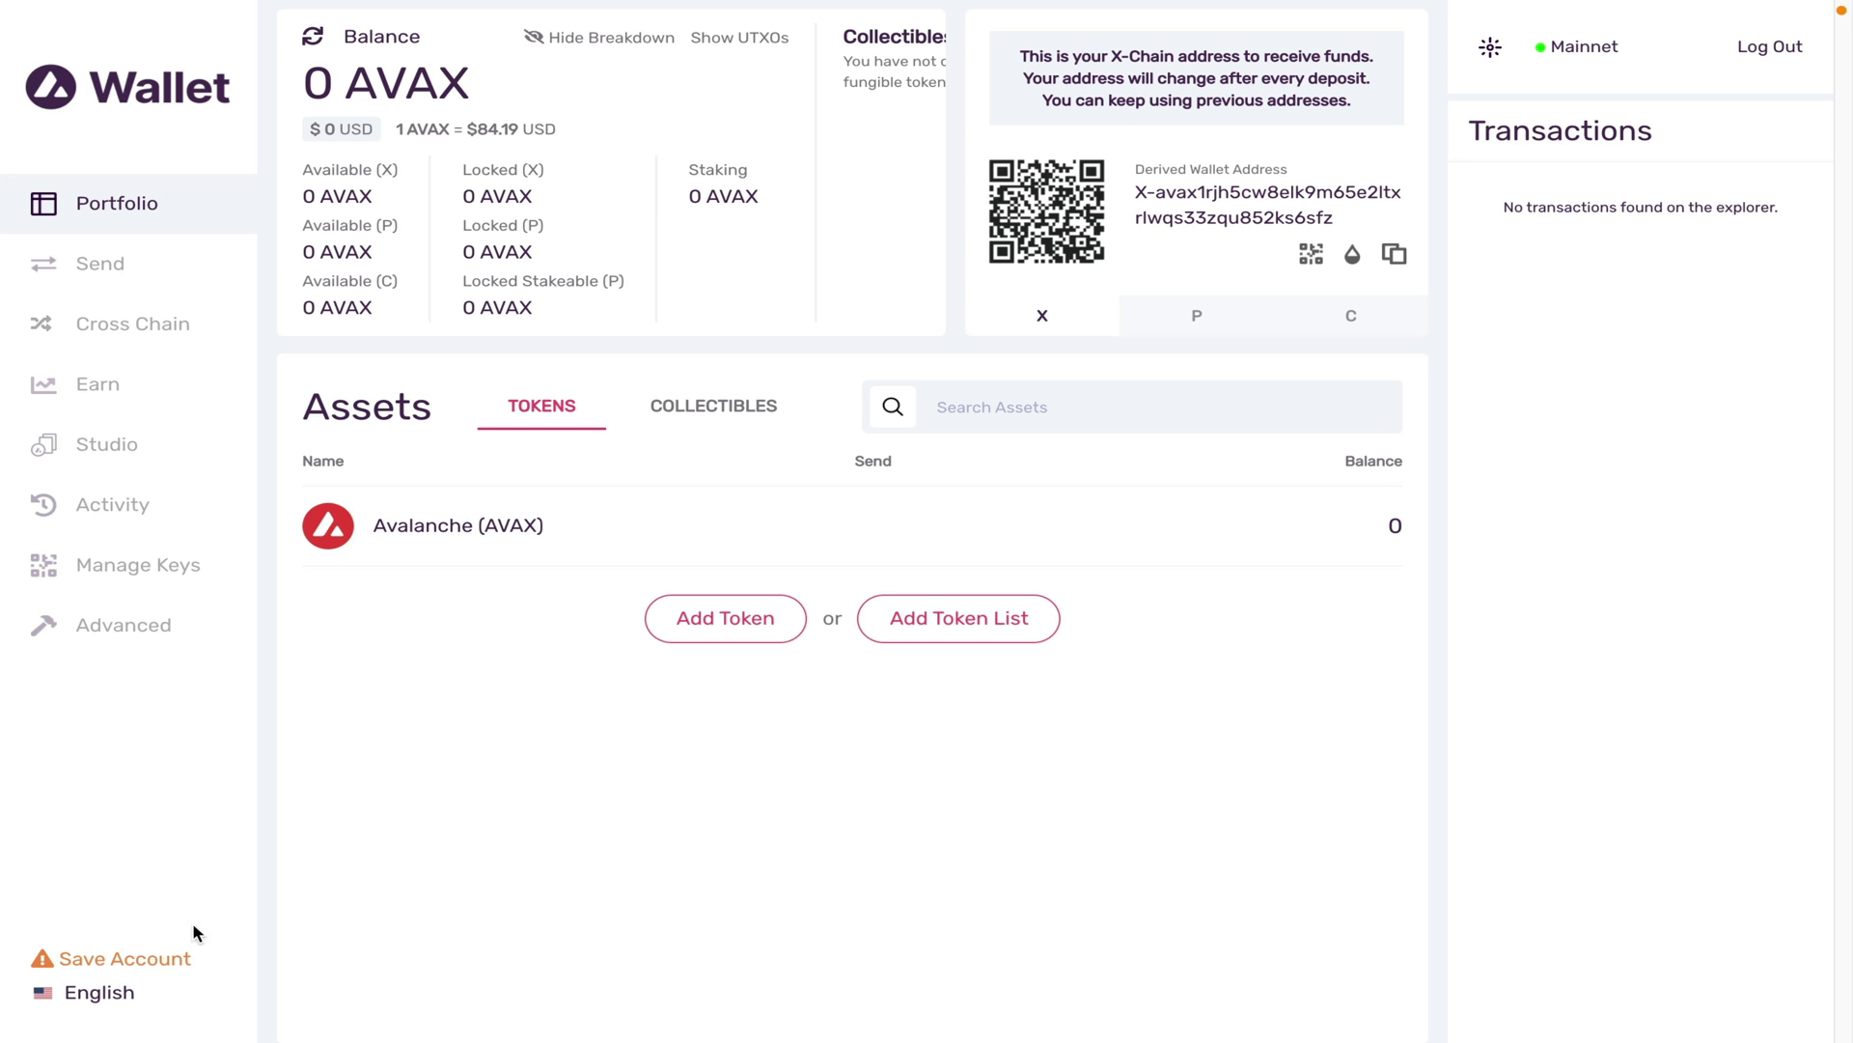
{"action": "left_click", "coordinate": [106, 958]}
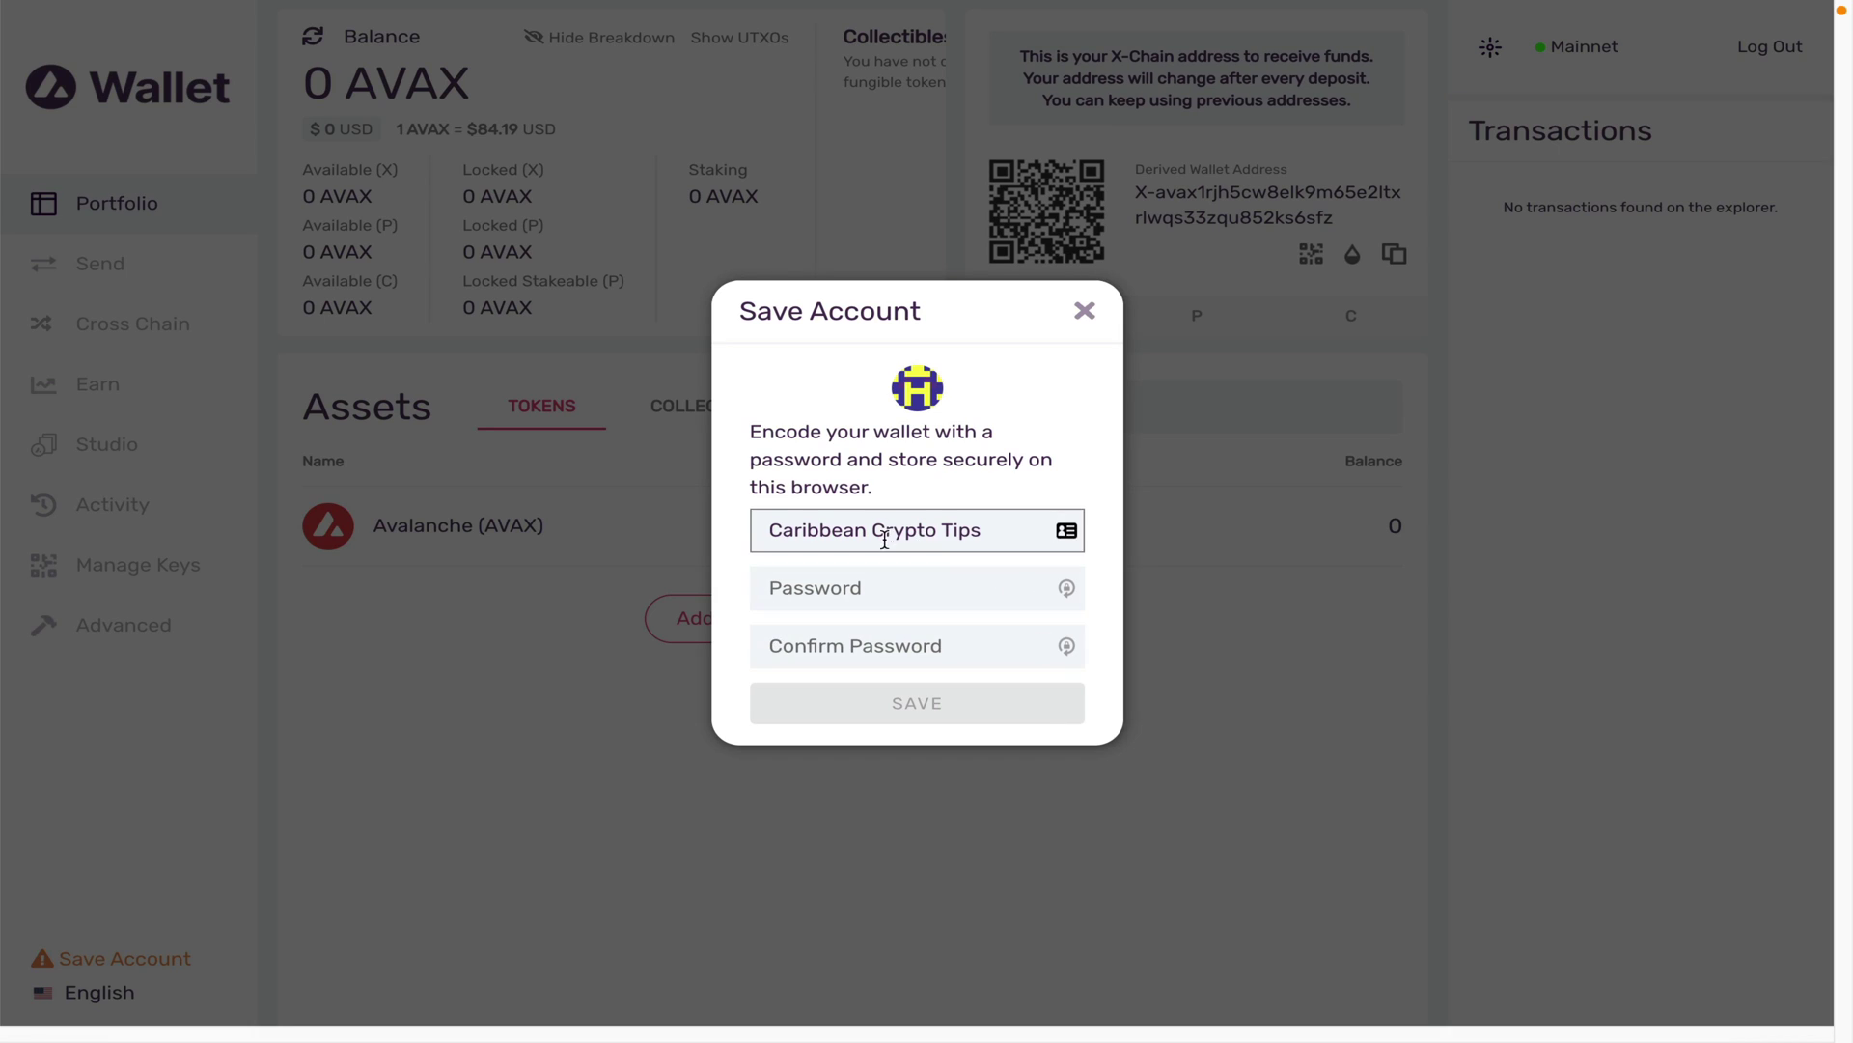
{"action": "left_click", "coordinate": [849, 588]}
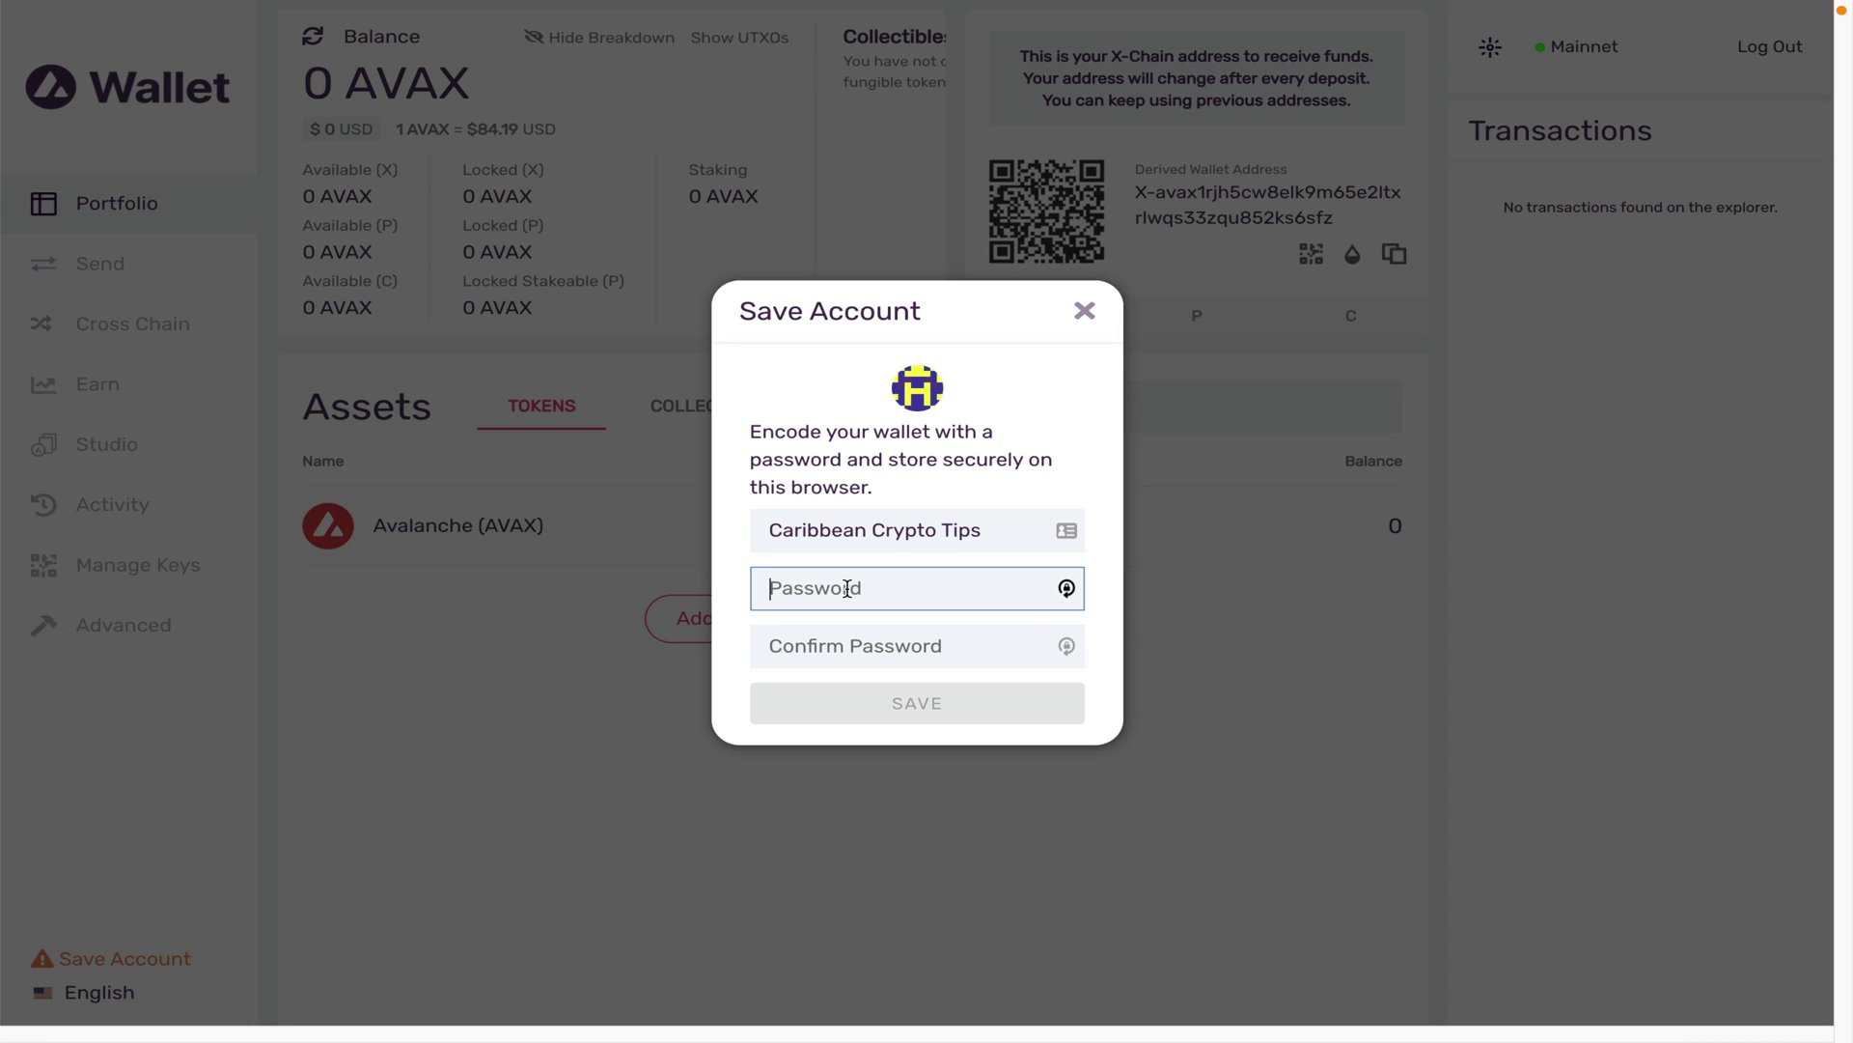
{"action": "type", "text": "************"}
{"action": "left_click", "coordinate": [888, 646]}
{"action": "type", "text": "***"}
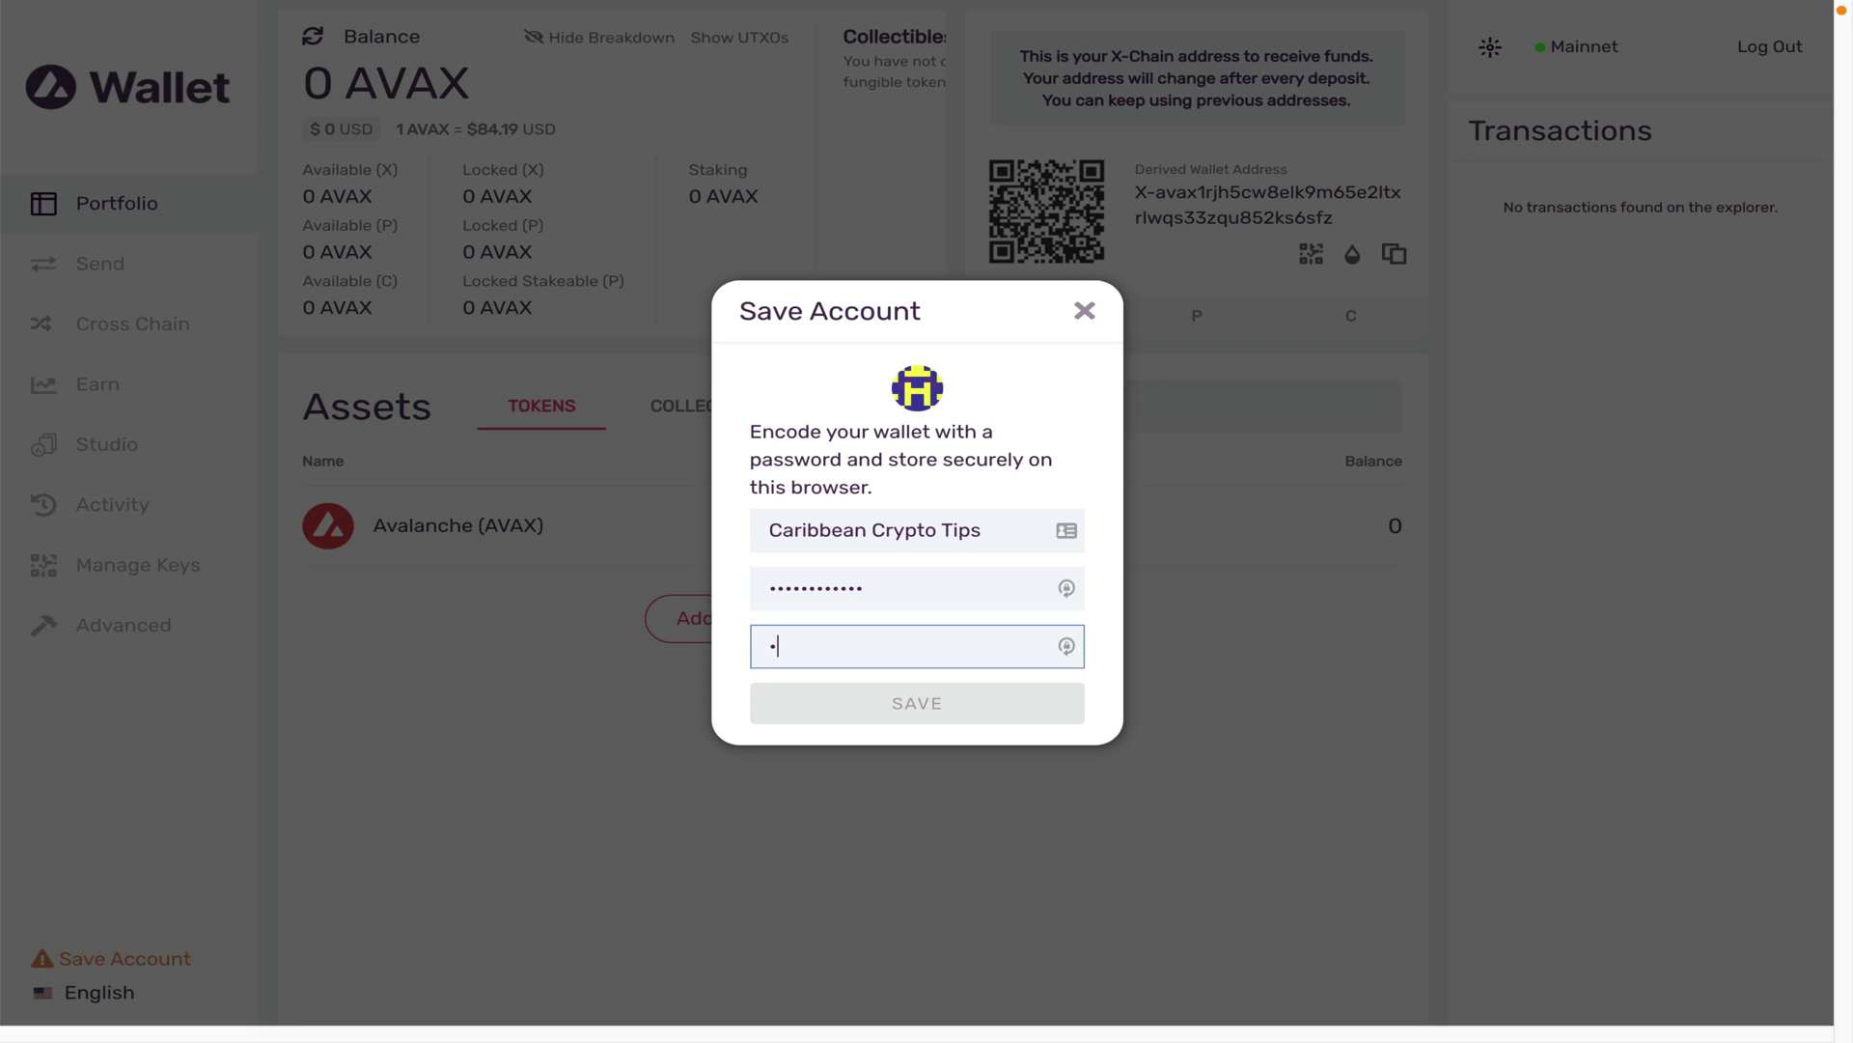
{"action": "type", "text": "*********"}
{"action": "left_click", "coordinate": [914, 704]}
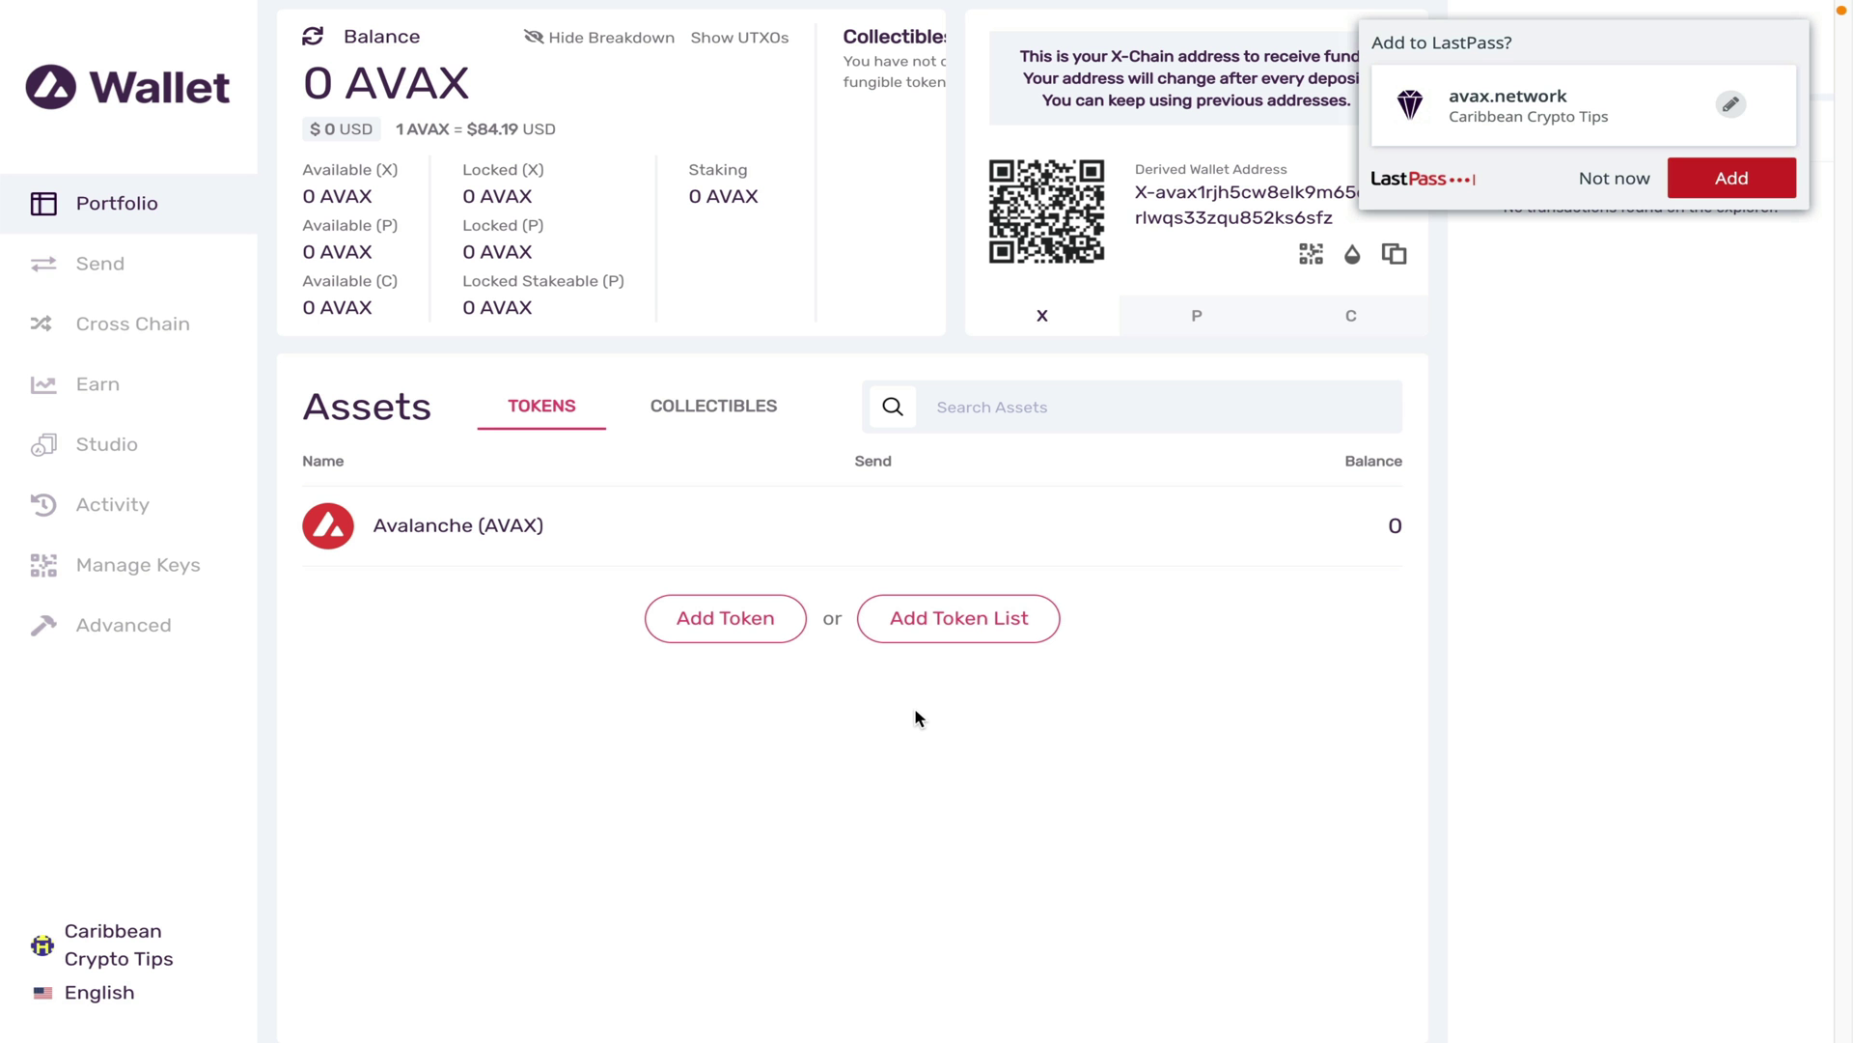
- Decline the LastPass save prompt, then preview and close the printable paper wallet
{"action": "left_click", "coordinate": [1618, 182]}
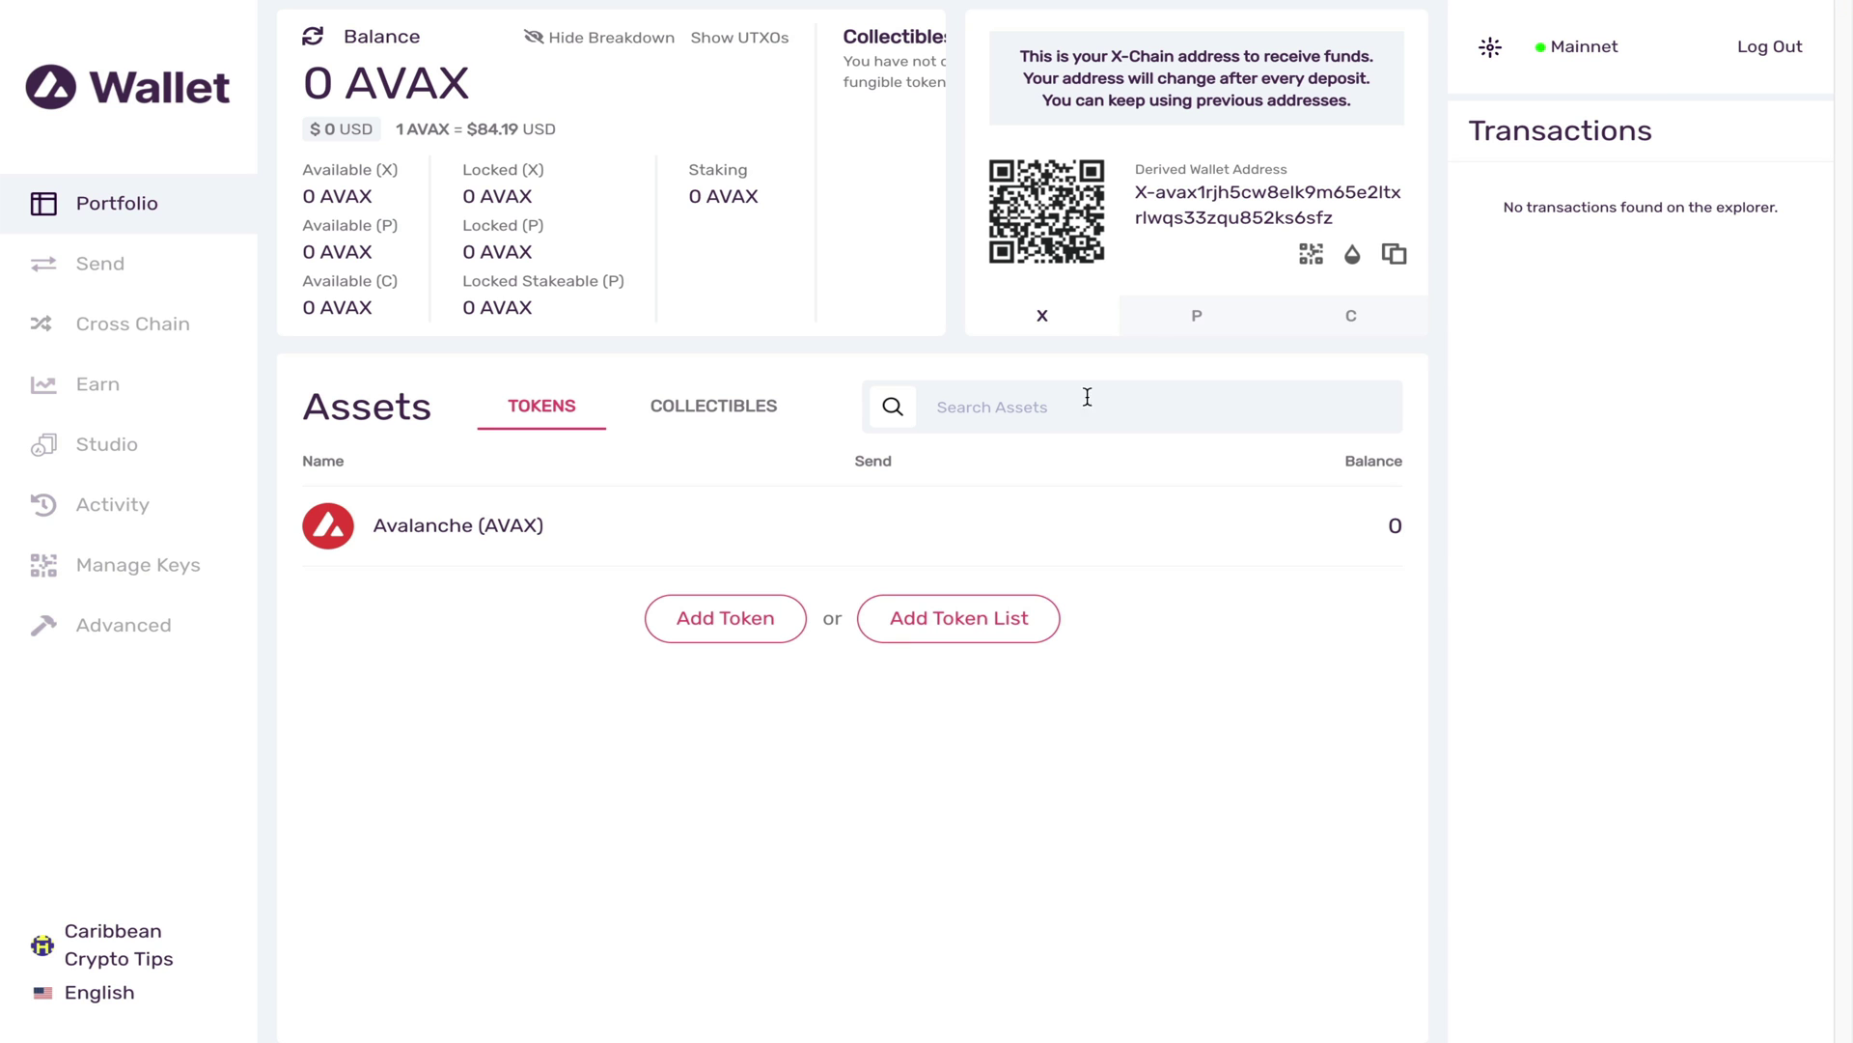
{"action": "left_click", "coordinate": [1353, 257]}
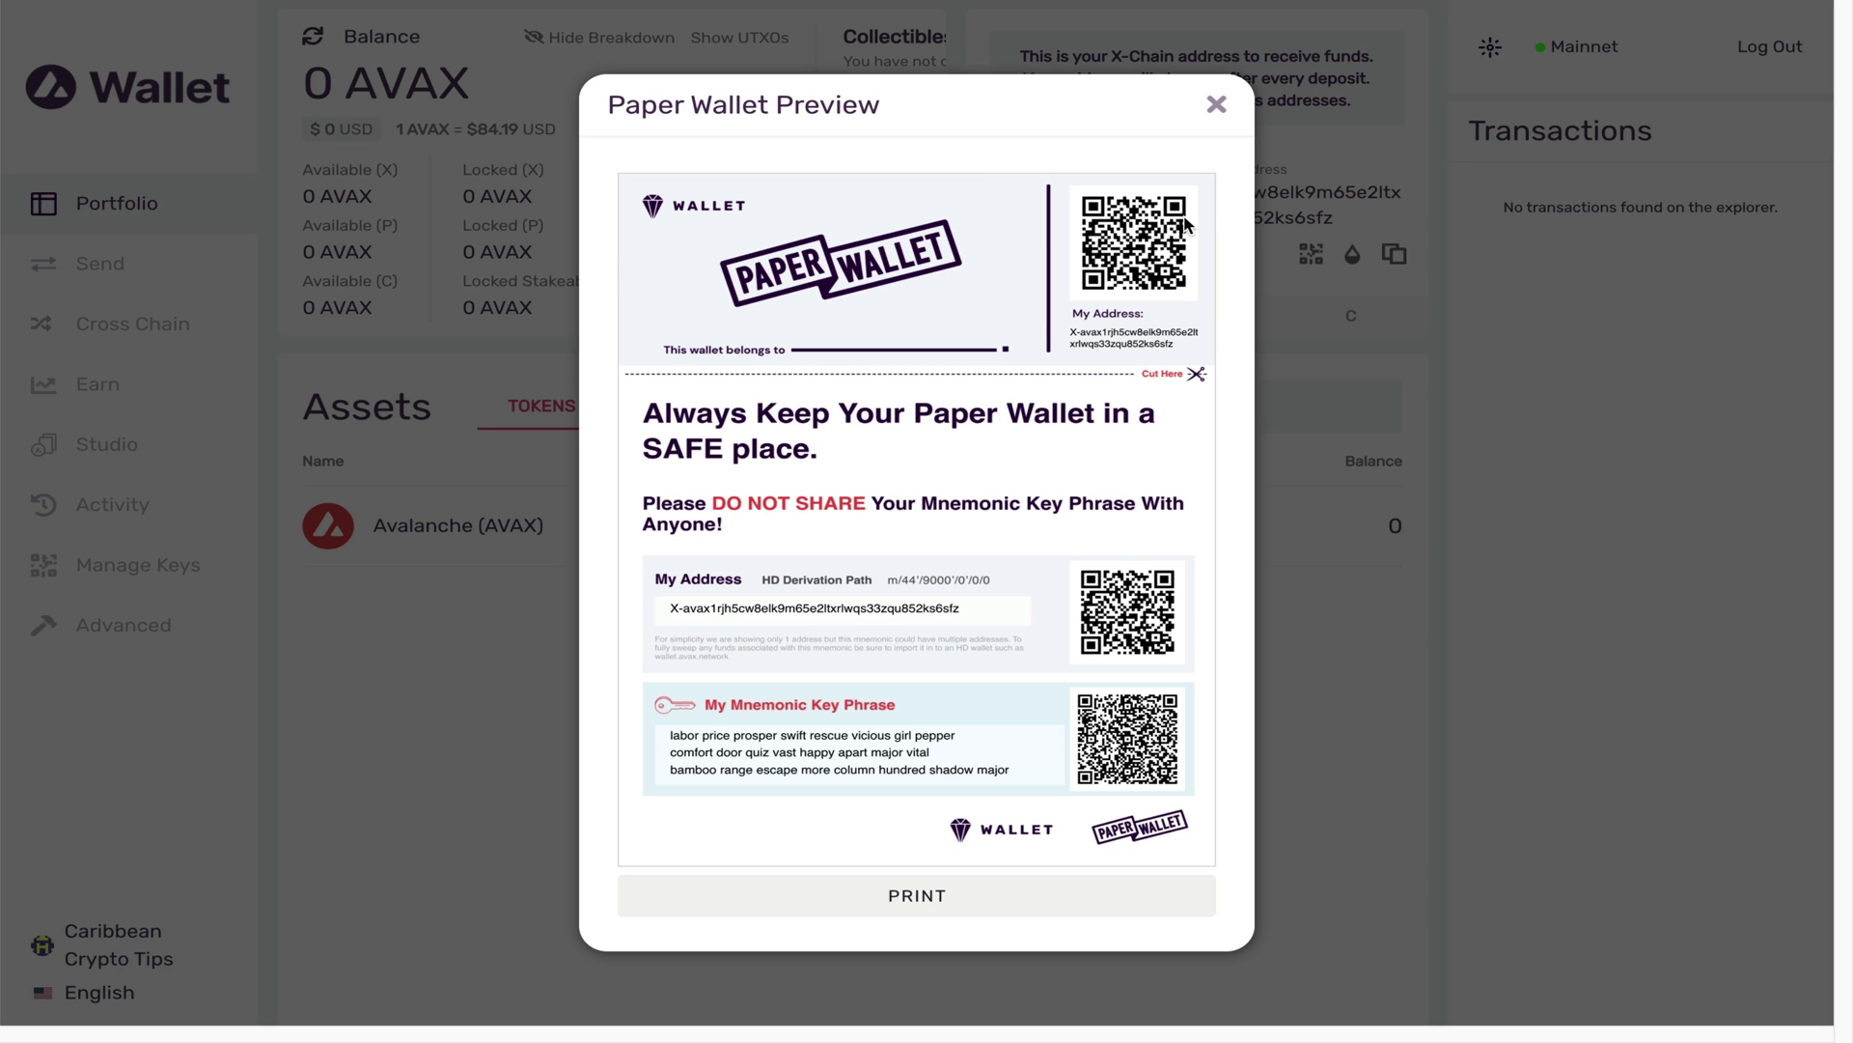
{"action": "left_click", "coordinate": [1215, 104]}
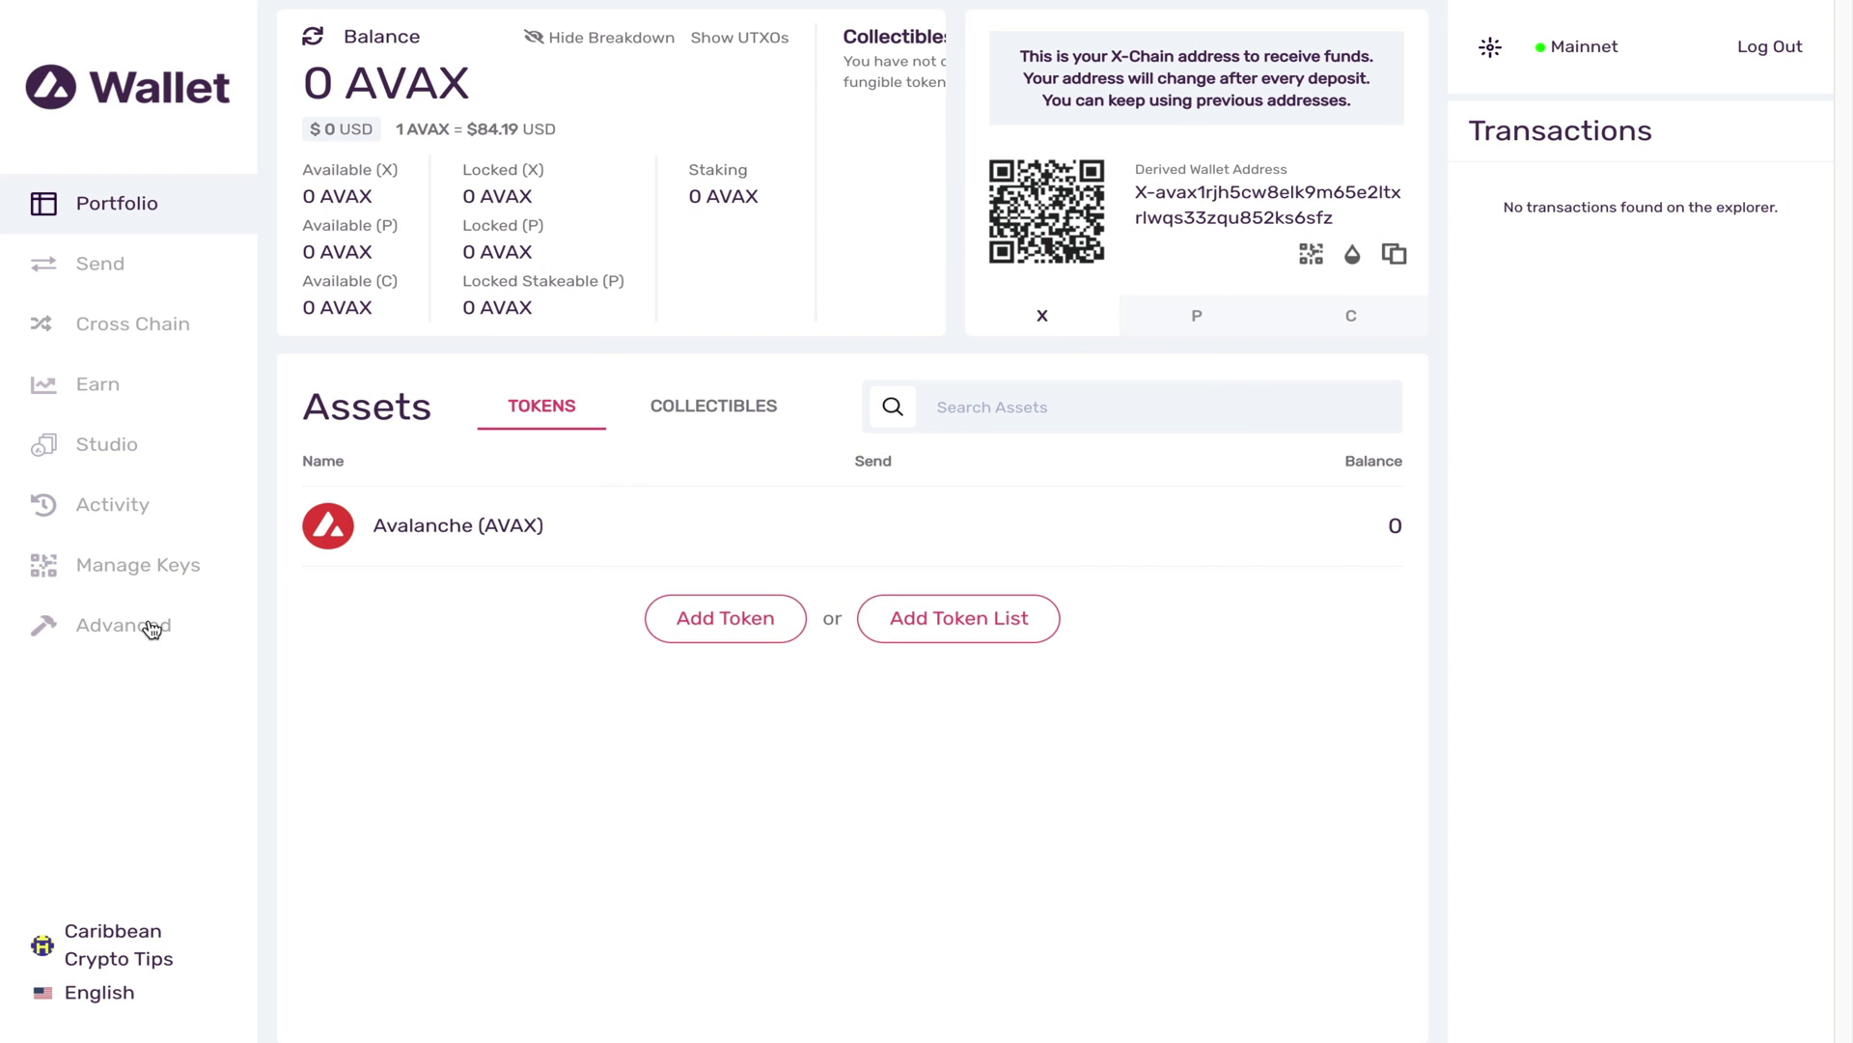
- Look at the Export Keys form under Manage Keys, close it without exporting, and return to Portfolio
{"action": "left_click", "coordinate": [130, 571]}
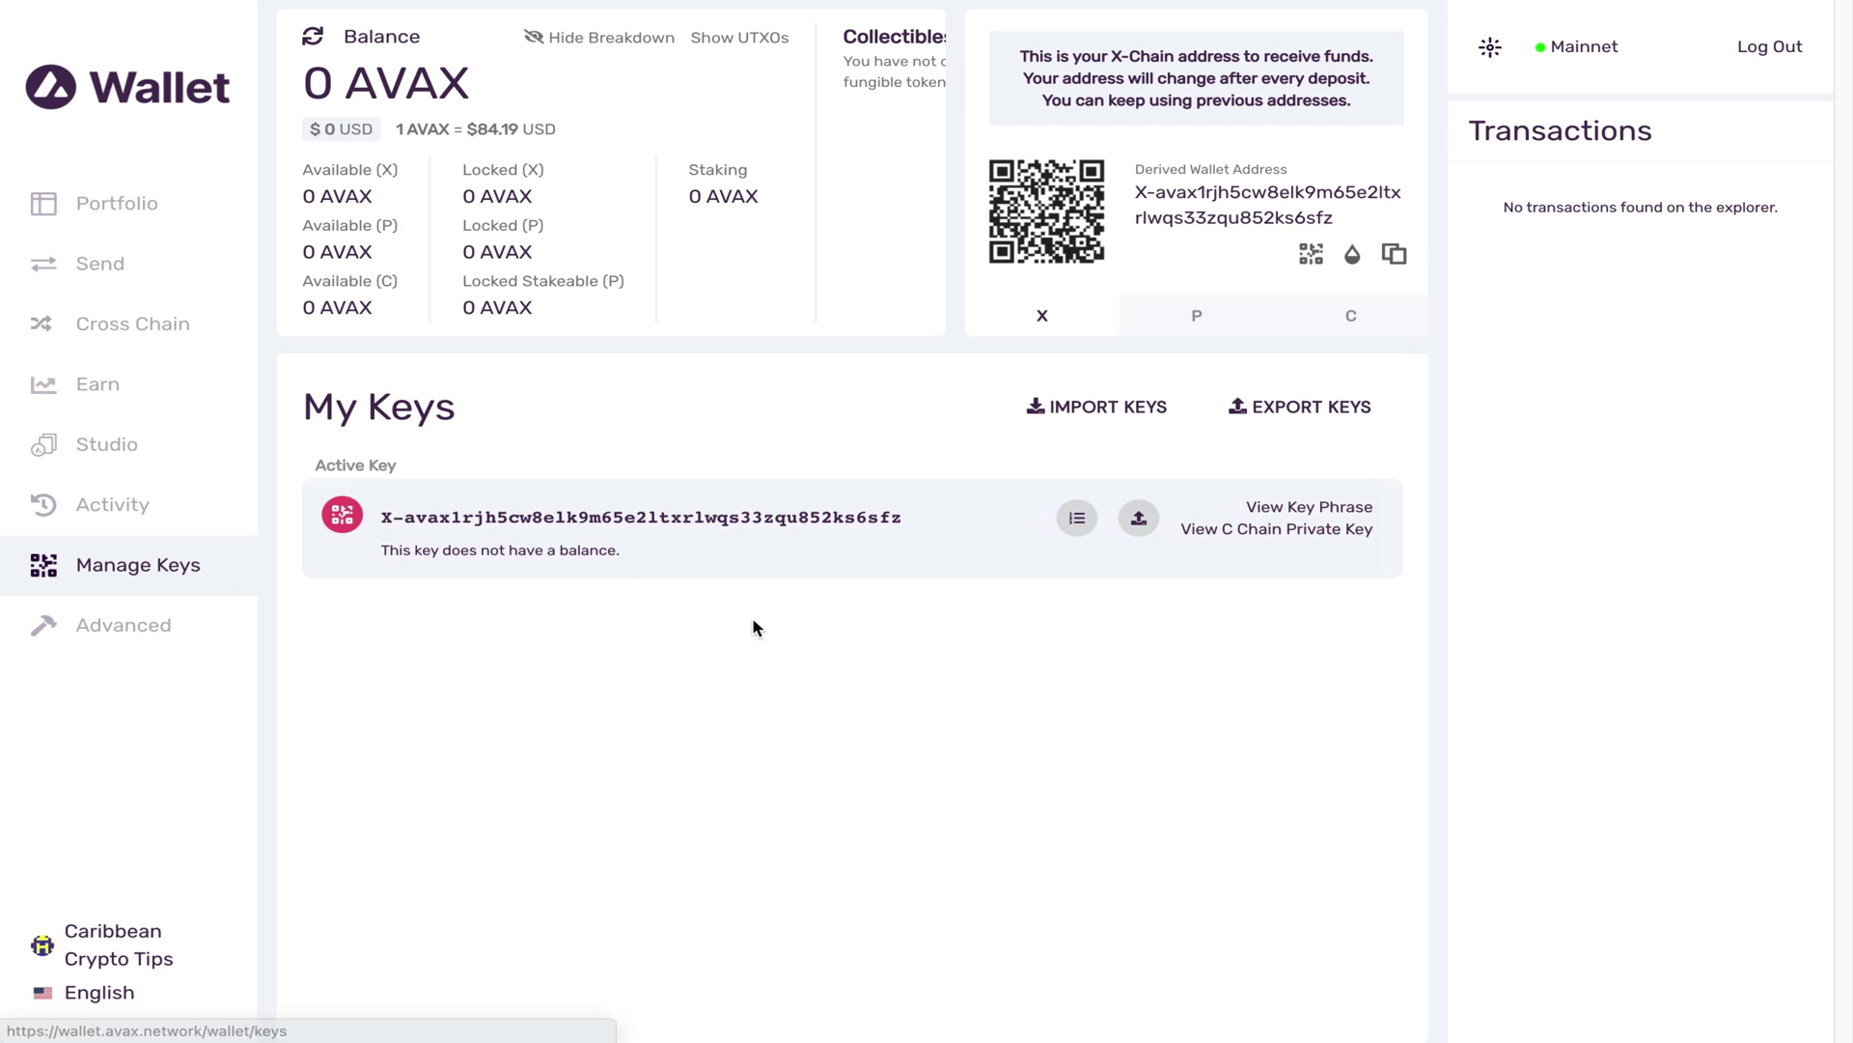
{"action": "left_click", "coordinate": [1309, 415]}
{"action": "left_click", "coordinate": [862, 550]}
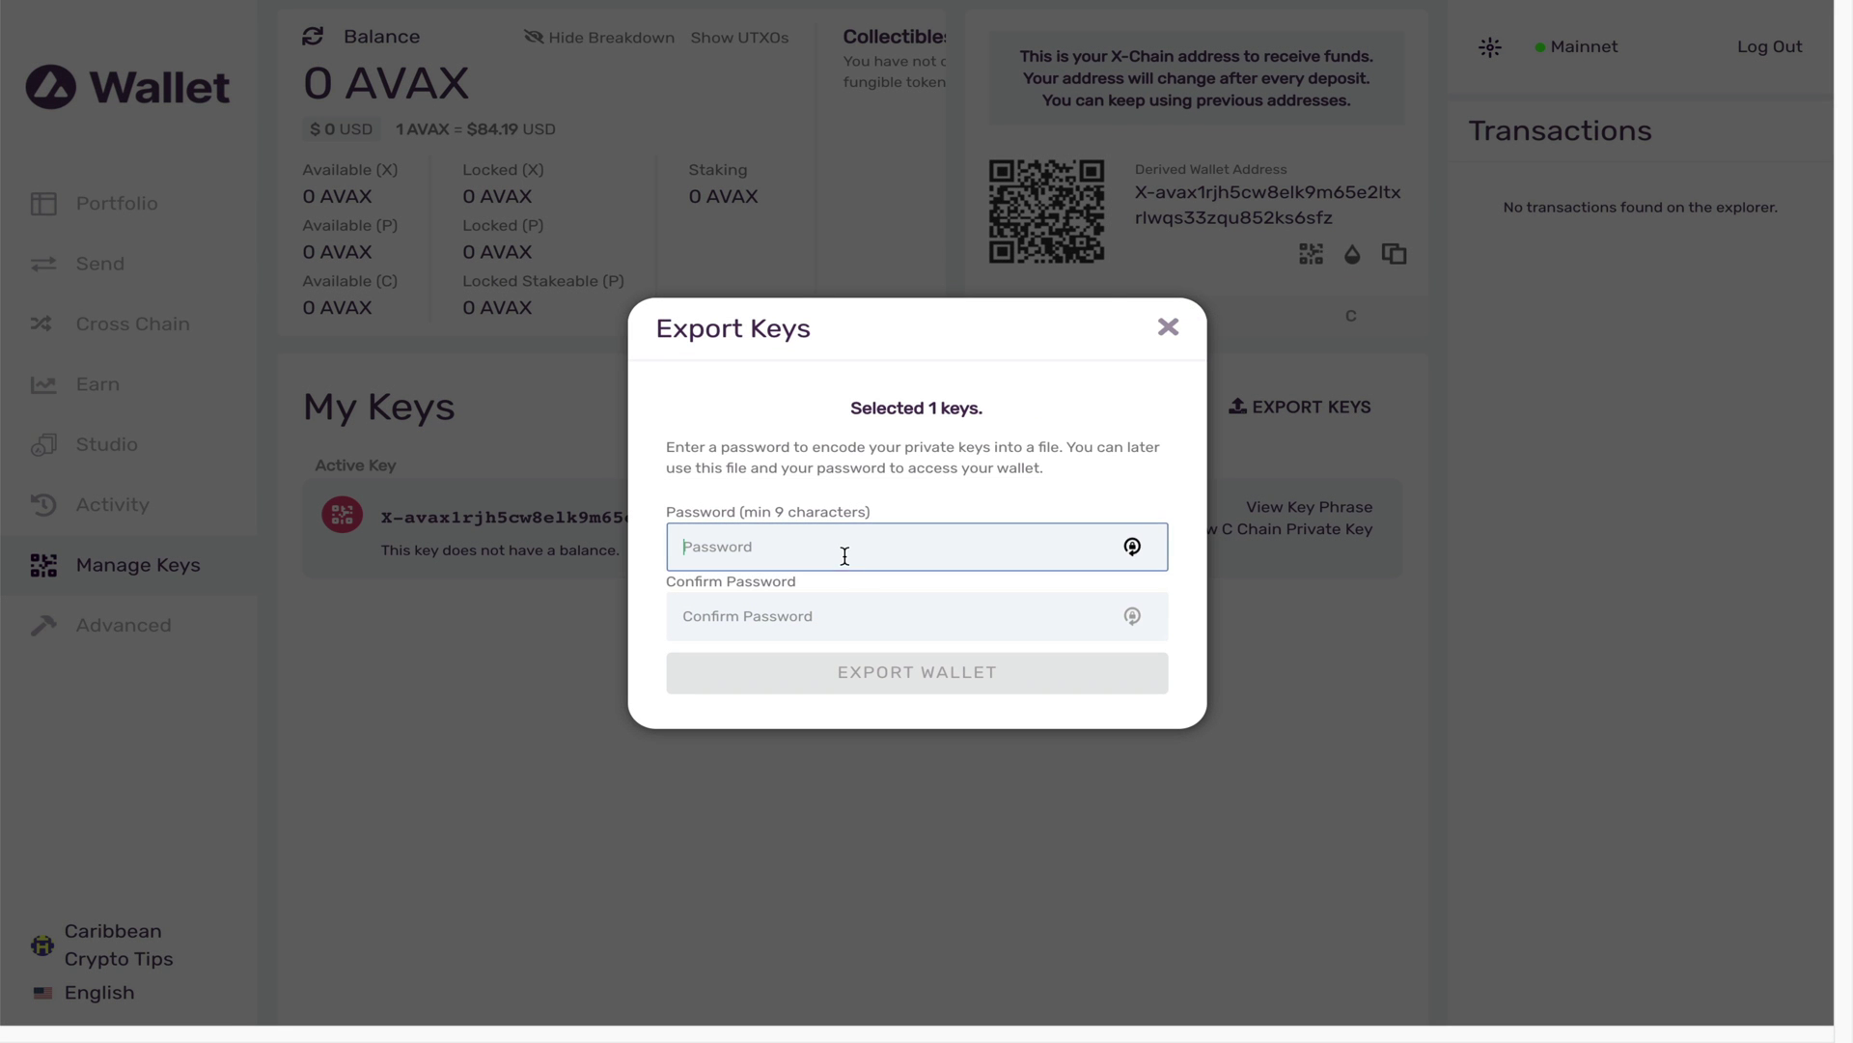
{"action": "left_click", "coordinate": [843, 627]}
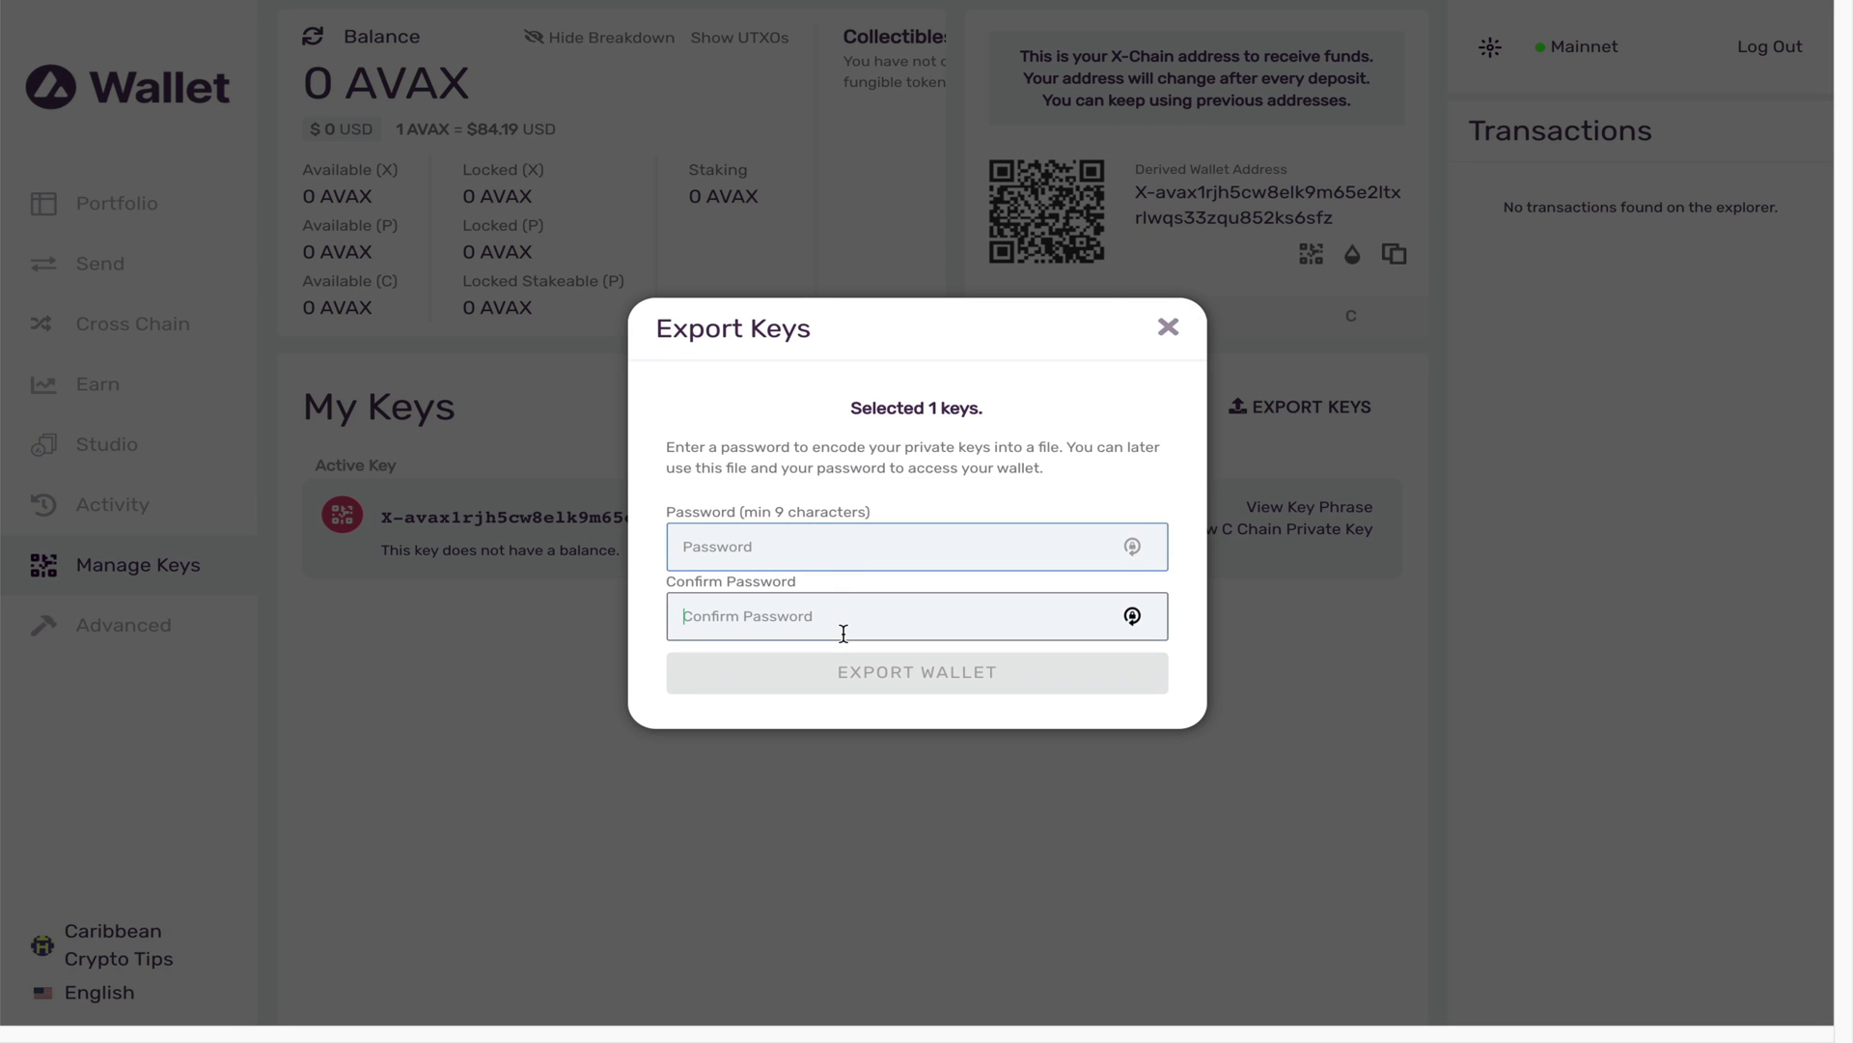
{"action": "left_click", "coordinate": [1169, 329]}
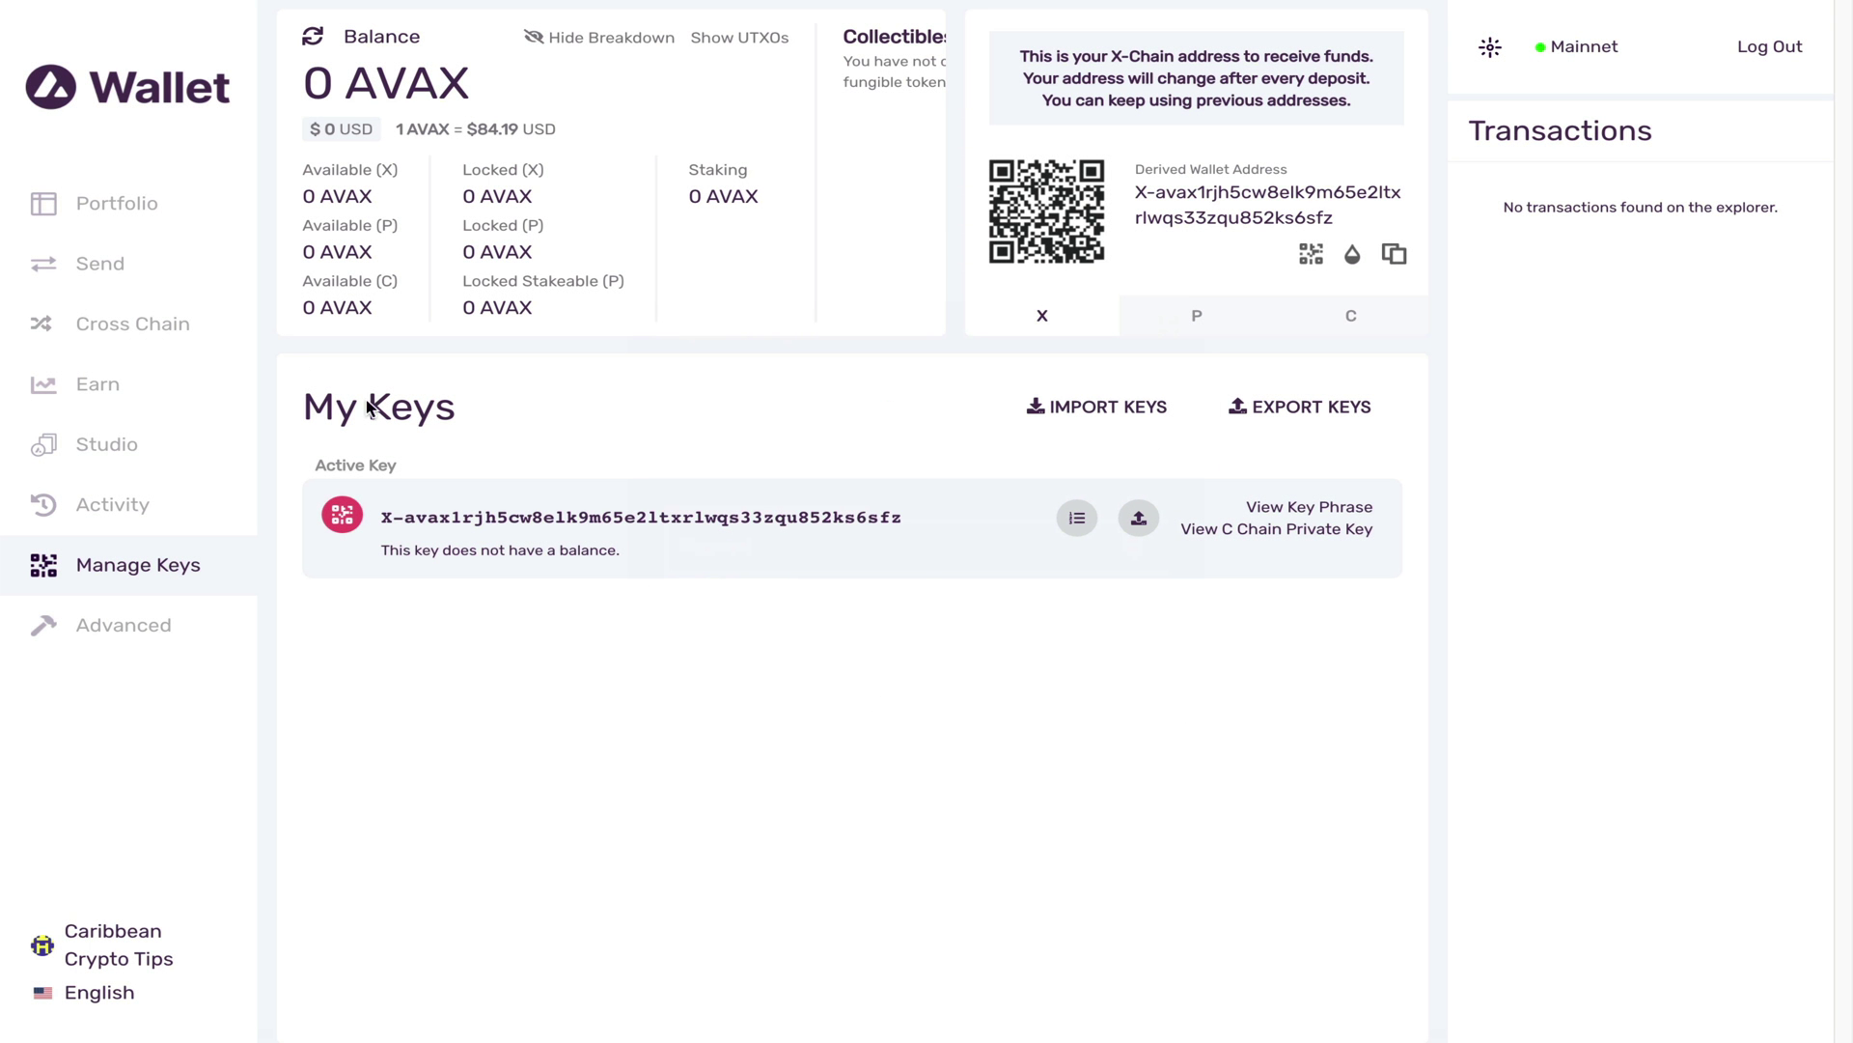
{"action": "left_click", "coordinate": [106, 204]}
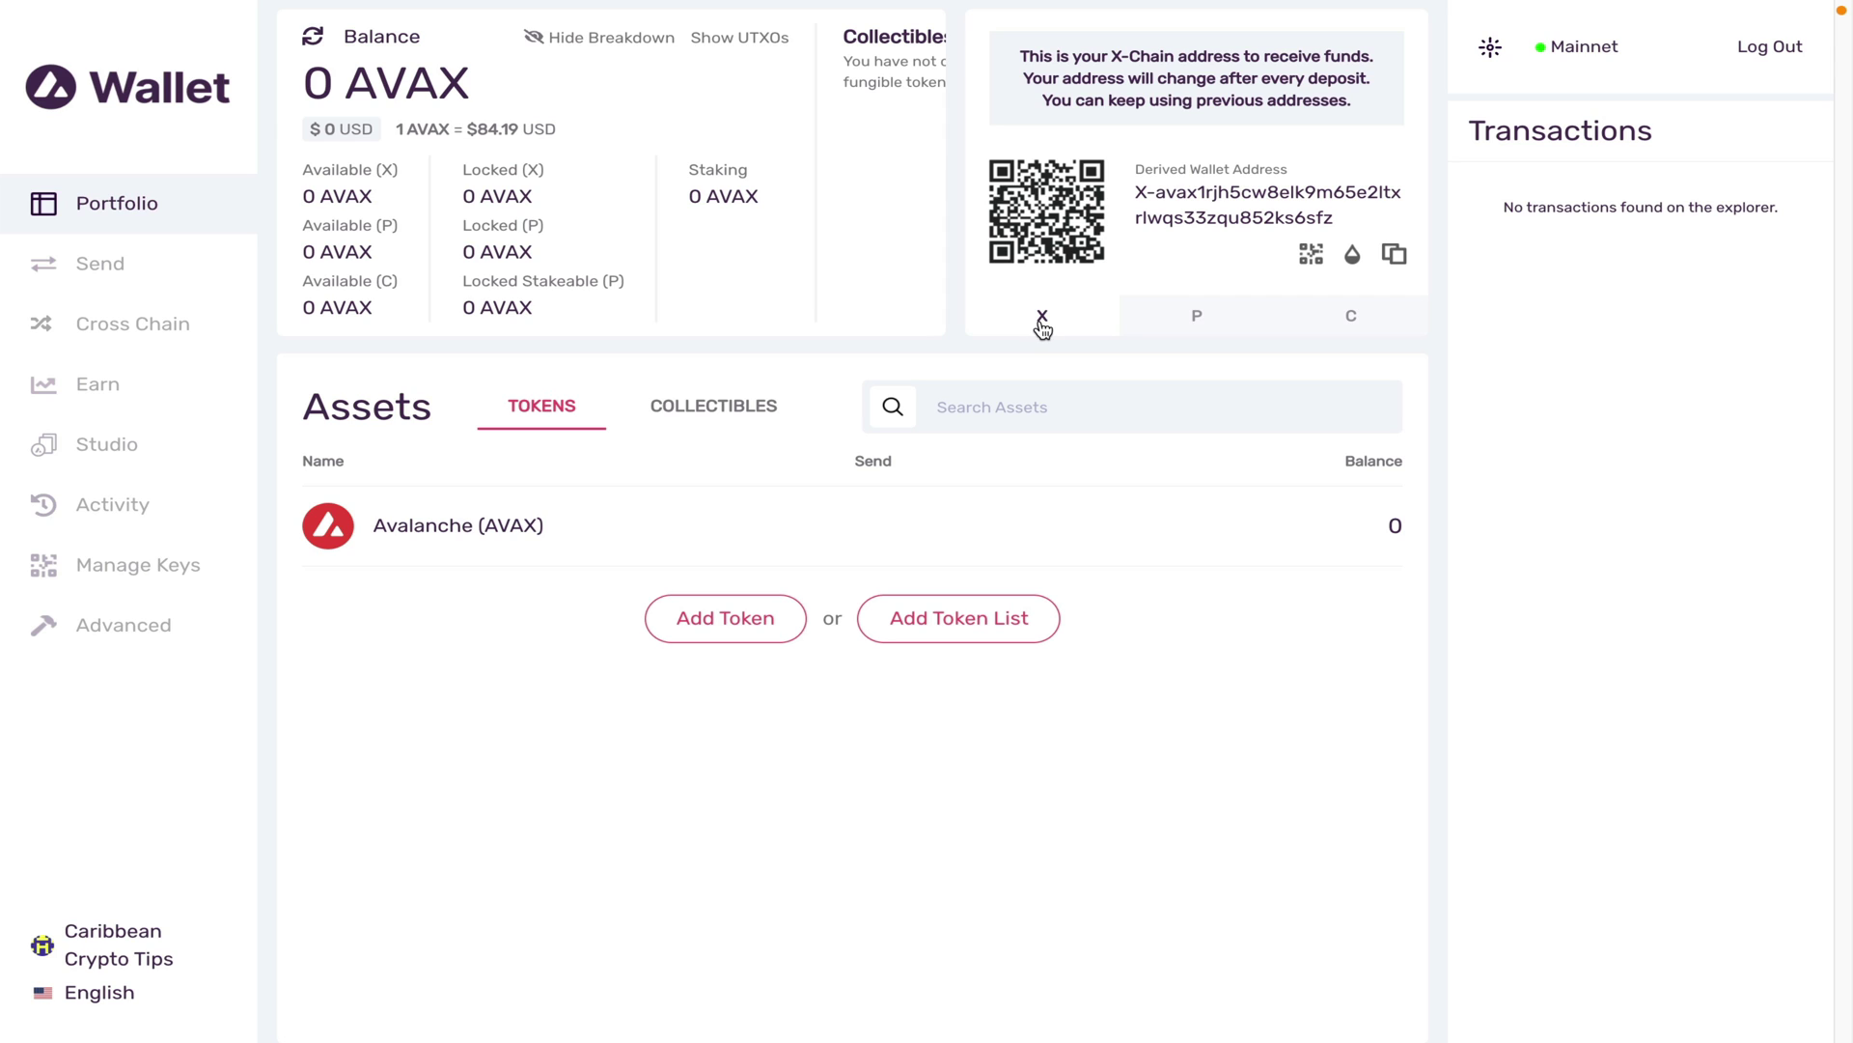
- Switch the displayed receiving address from P-Chain to the C-Chain EVM address
{"action": "left_click", "coordinate": [1197, 320]}
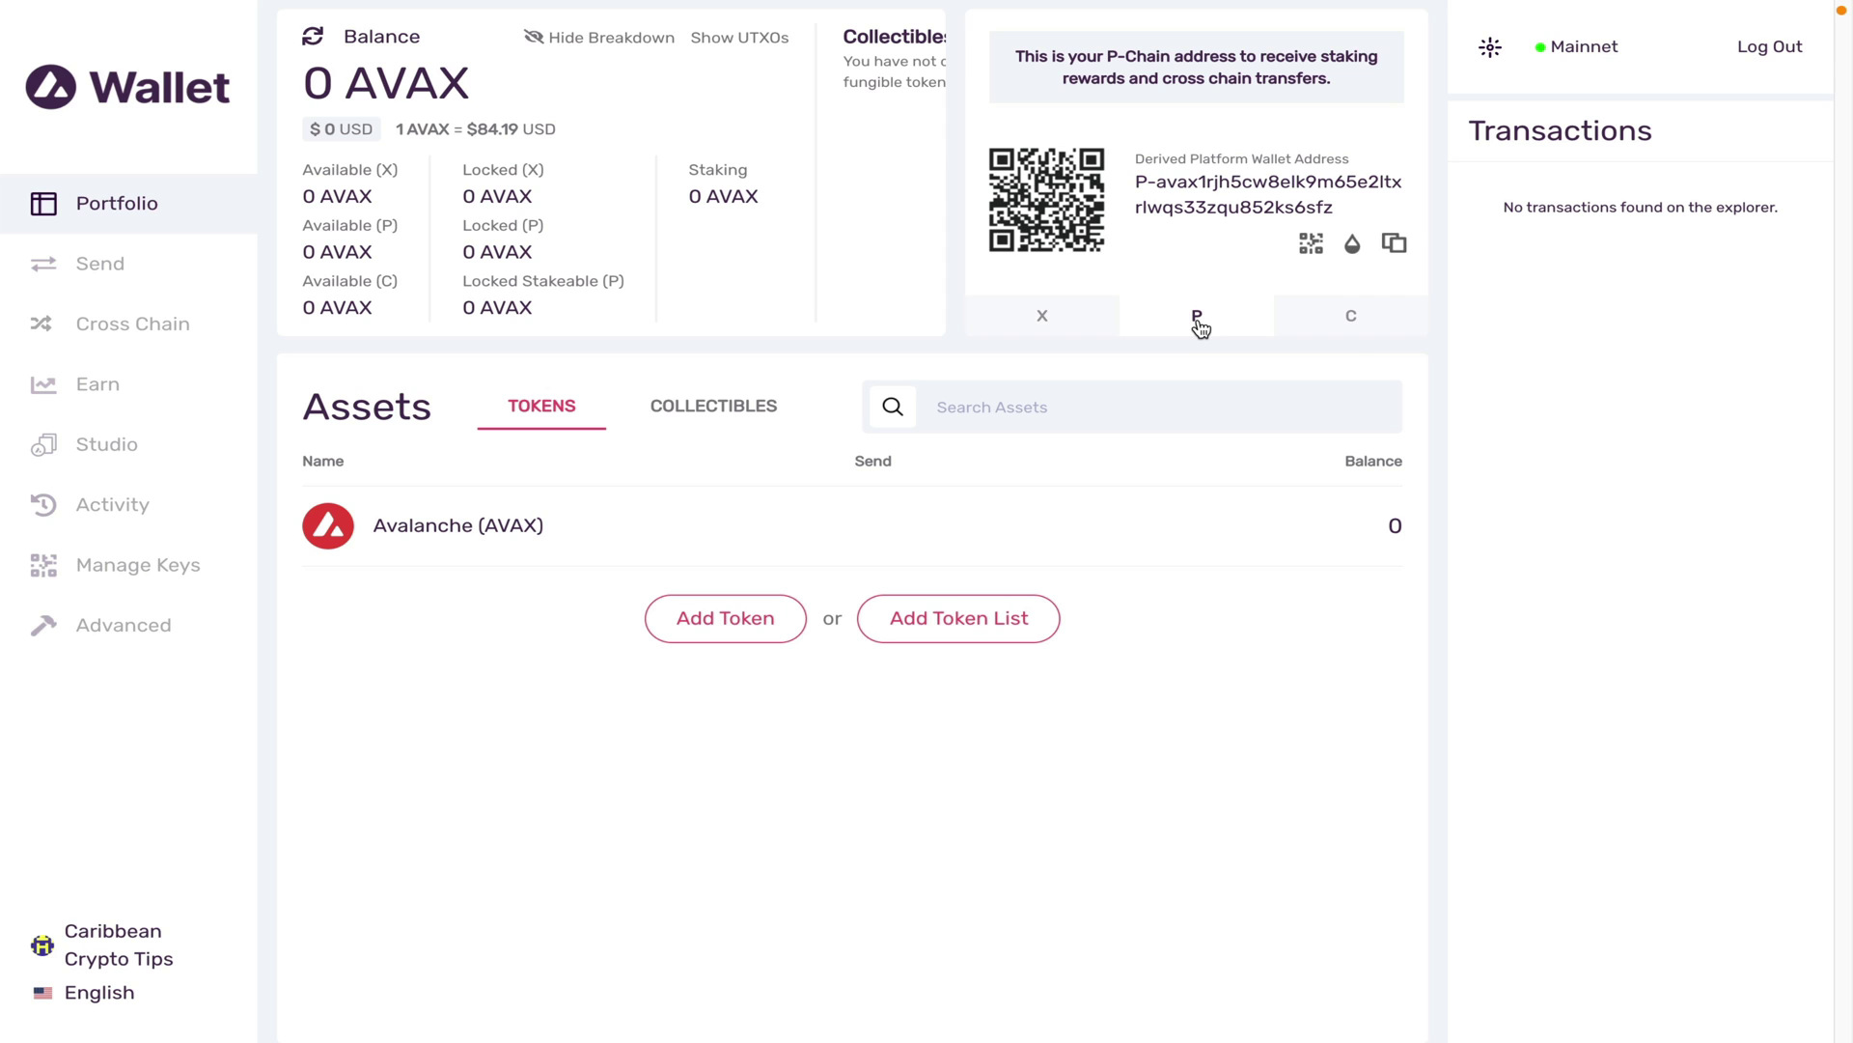
{"action": "left_click", "coordinate": [1354, 333]}
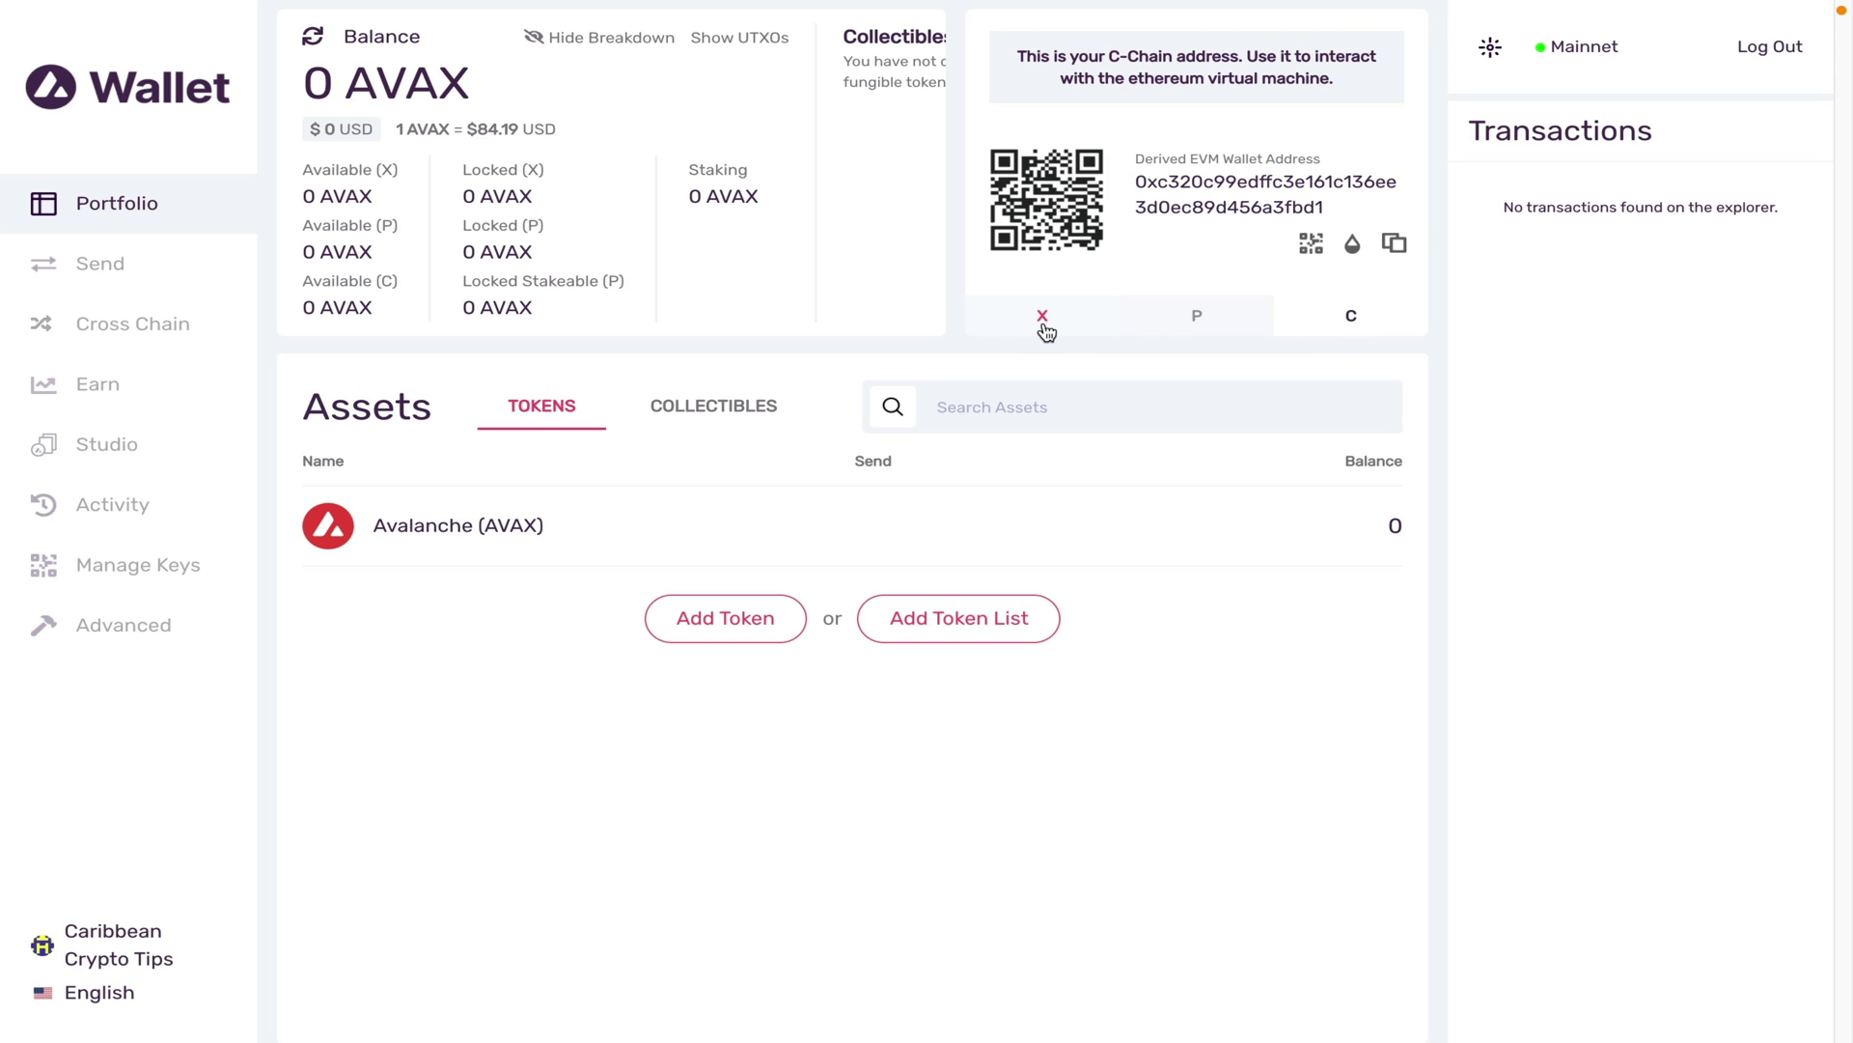
- Toggle the receiving address between X-Chain and C-Chain, ending on the X-Chain address
{"action": "left_click", "coordinate": [1045, 326]}
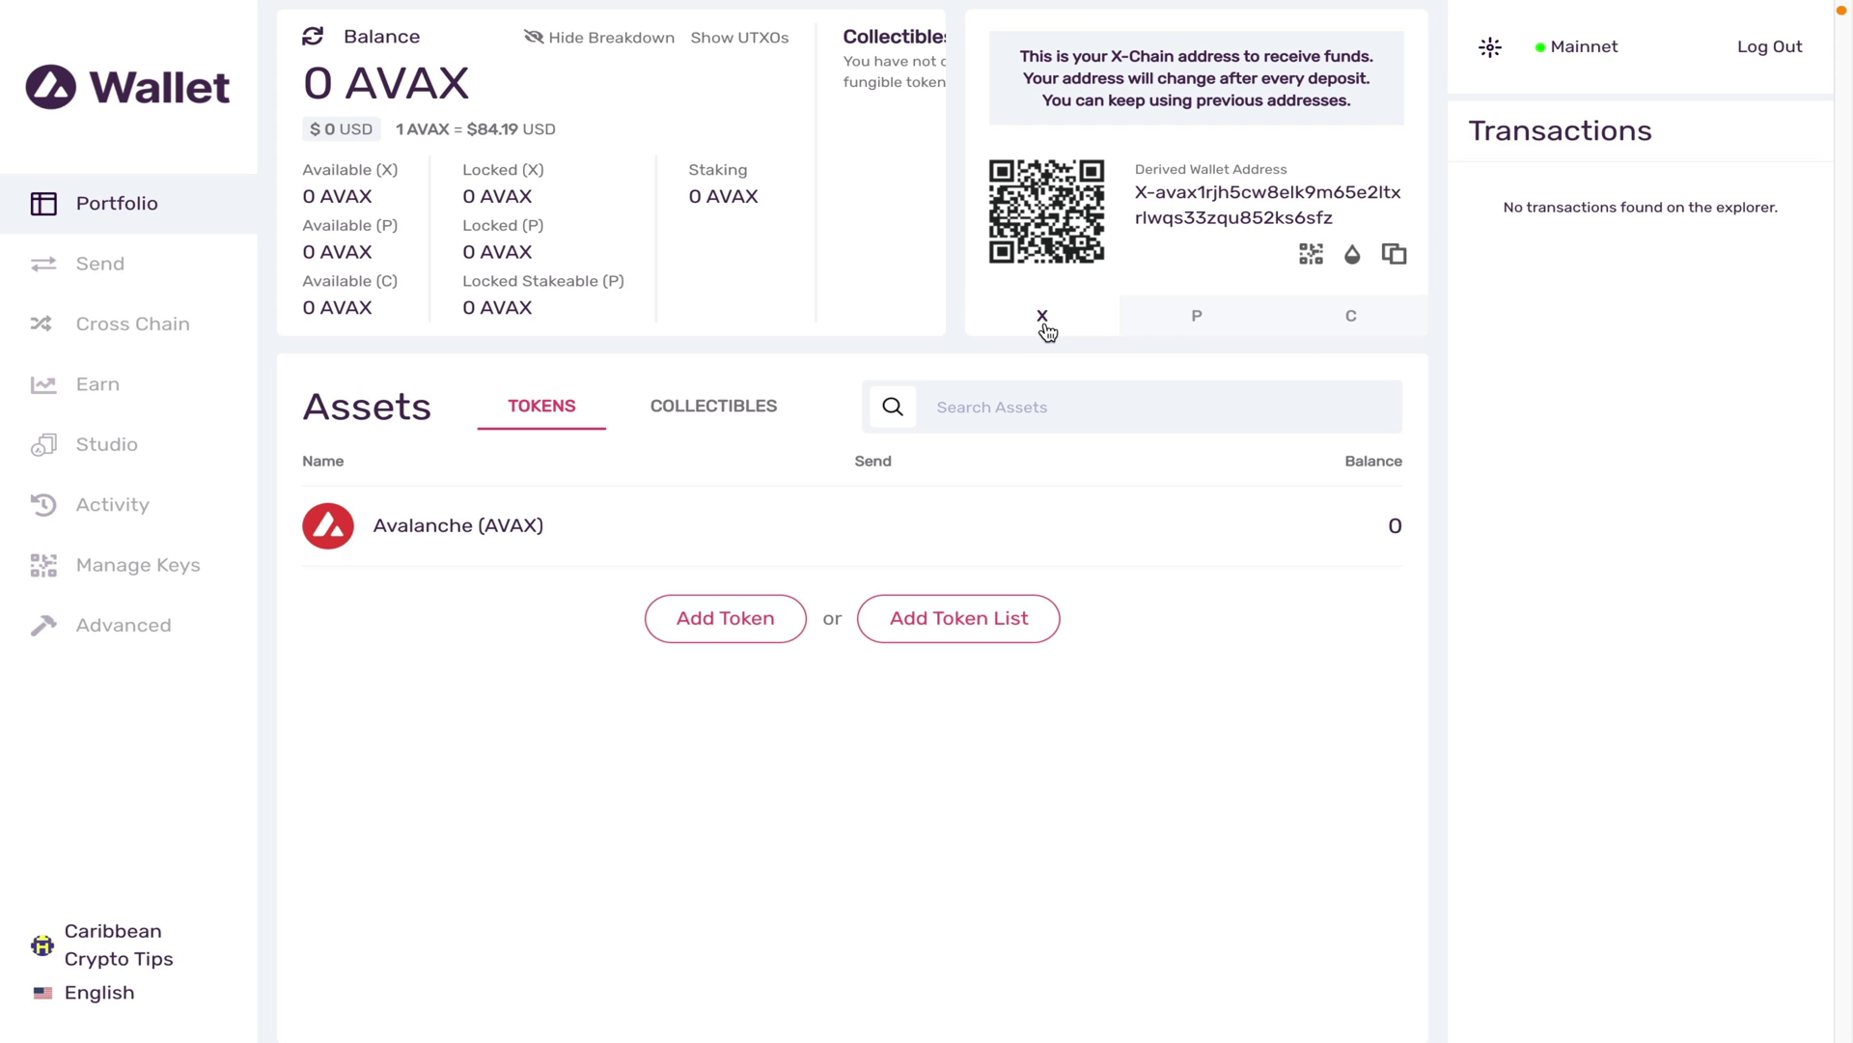
{"action": "left_click", "coordinate": [1352, 333]}
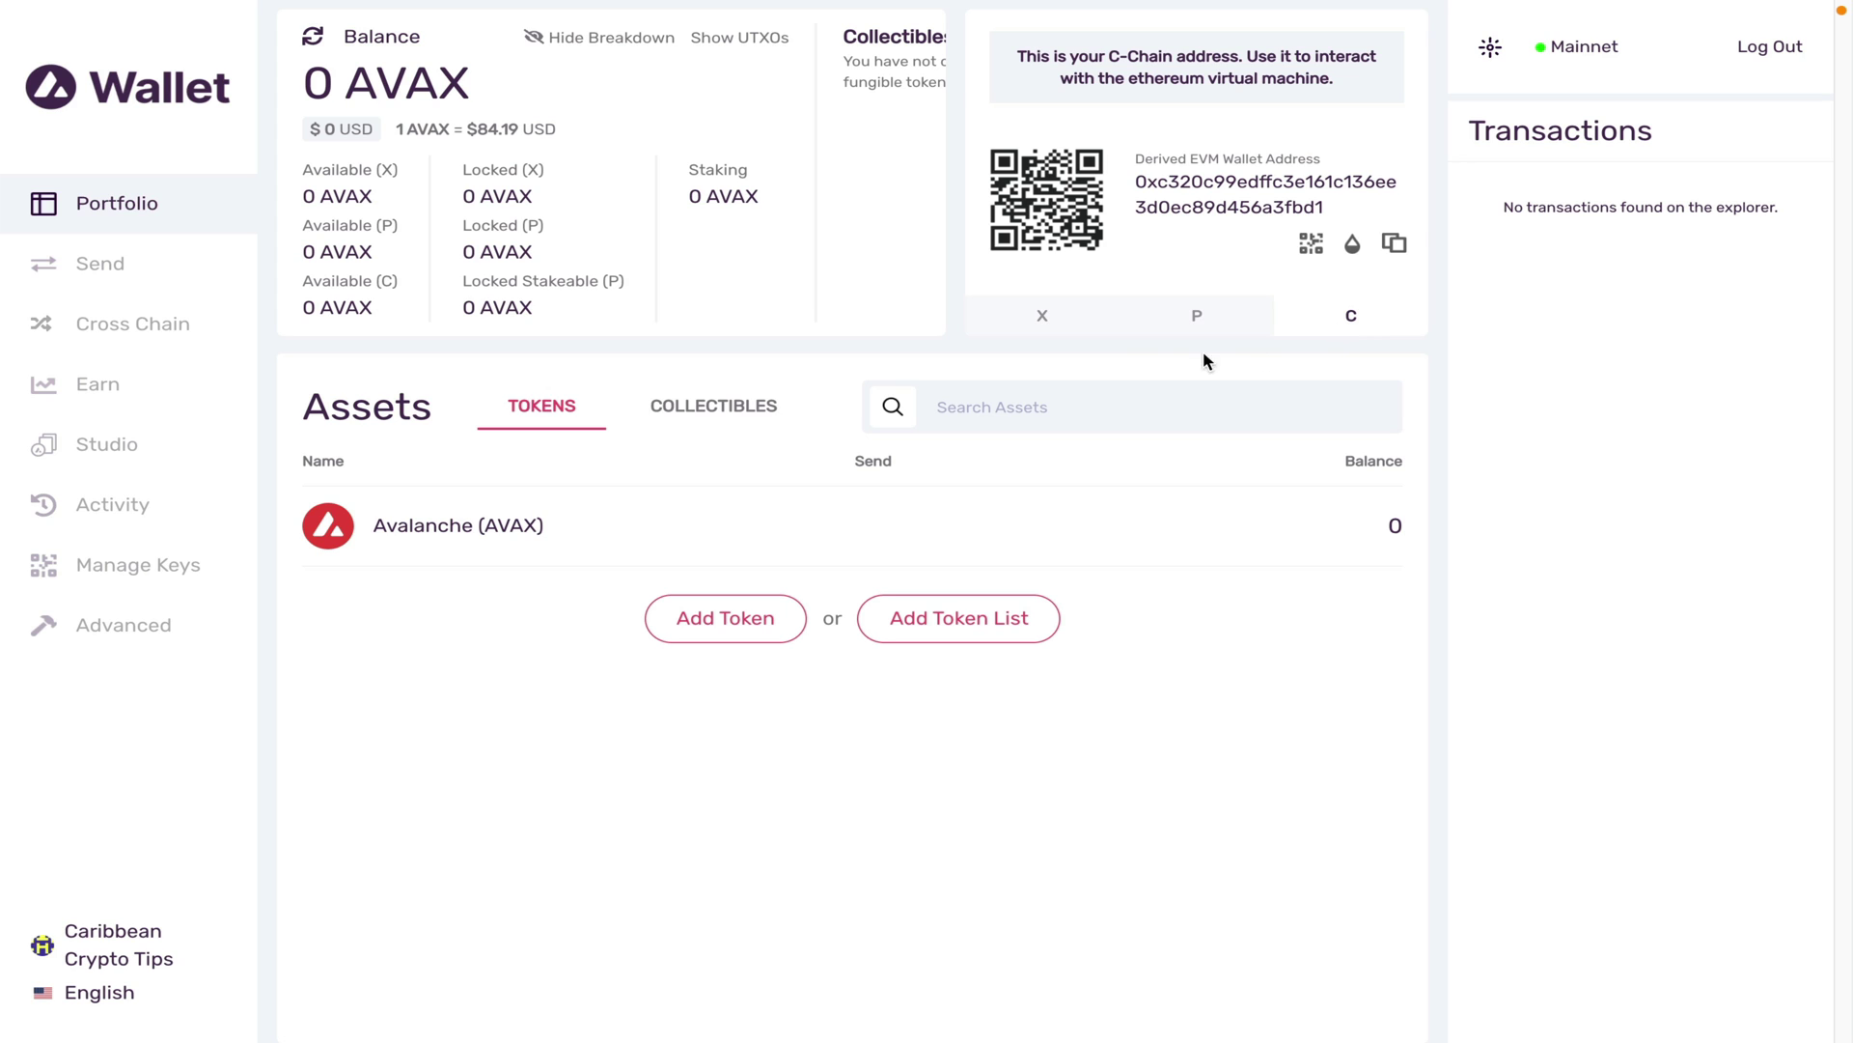
{"action": "left_click", "coordinate": [1044, 321]}
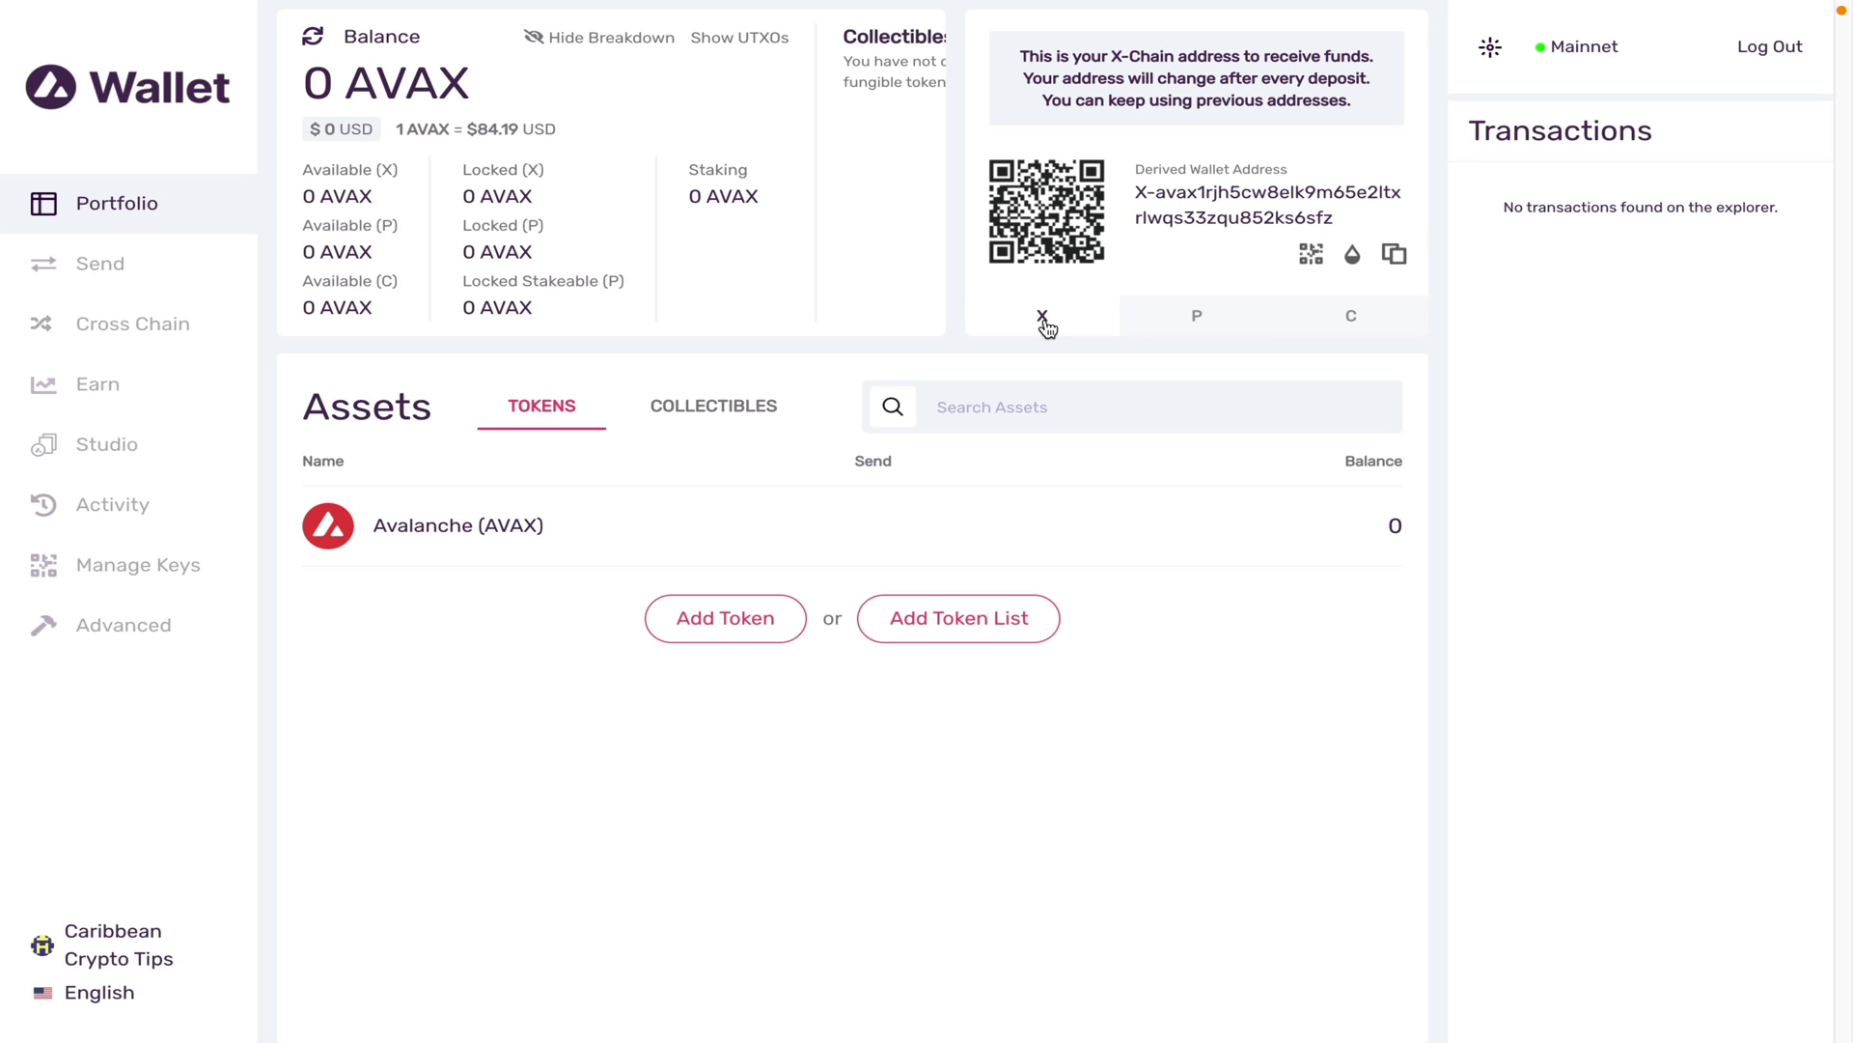
- Copy the X-Chain address and withdraw the full 1.19 AVAX from Binance to it
{"action": "left_click", "coordinate": [1395, 255]}
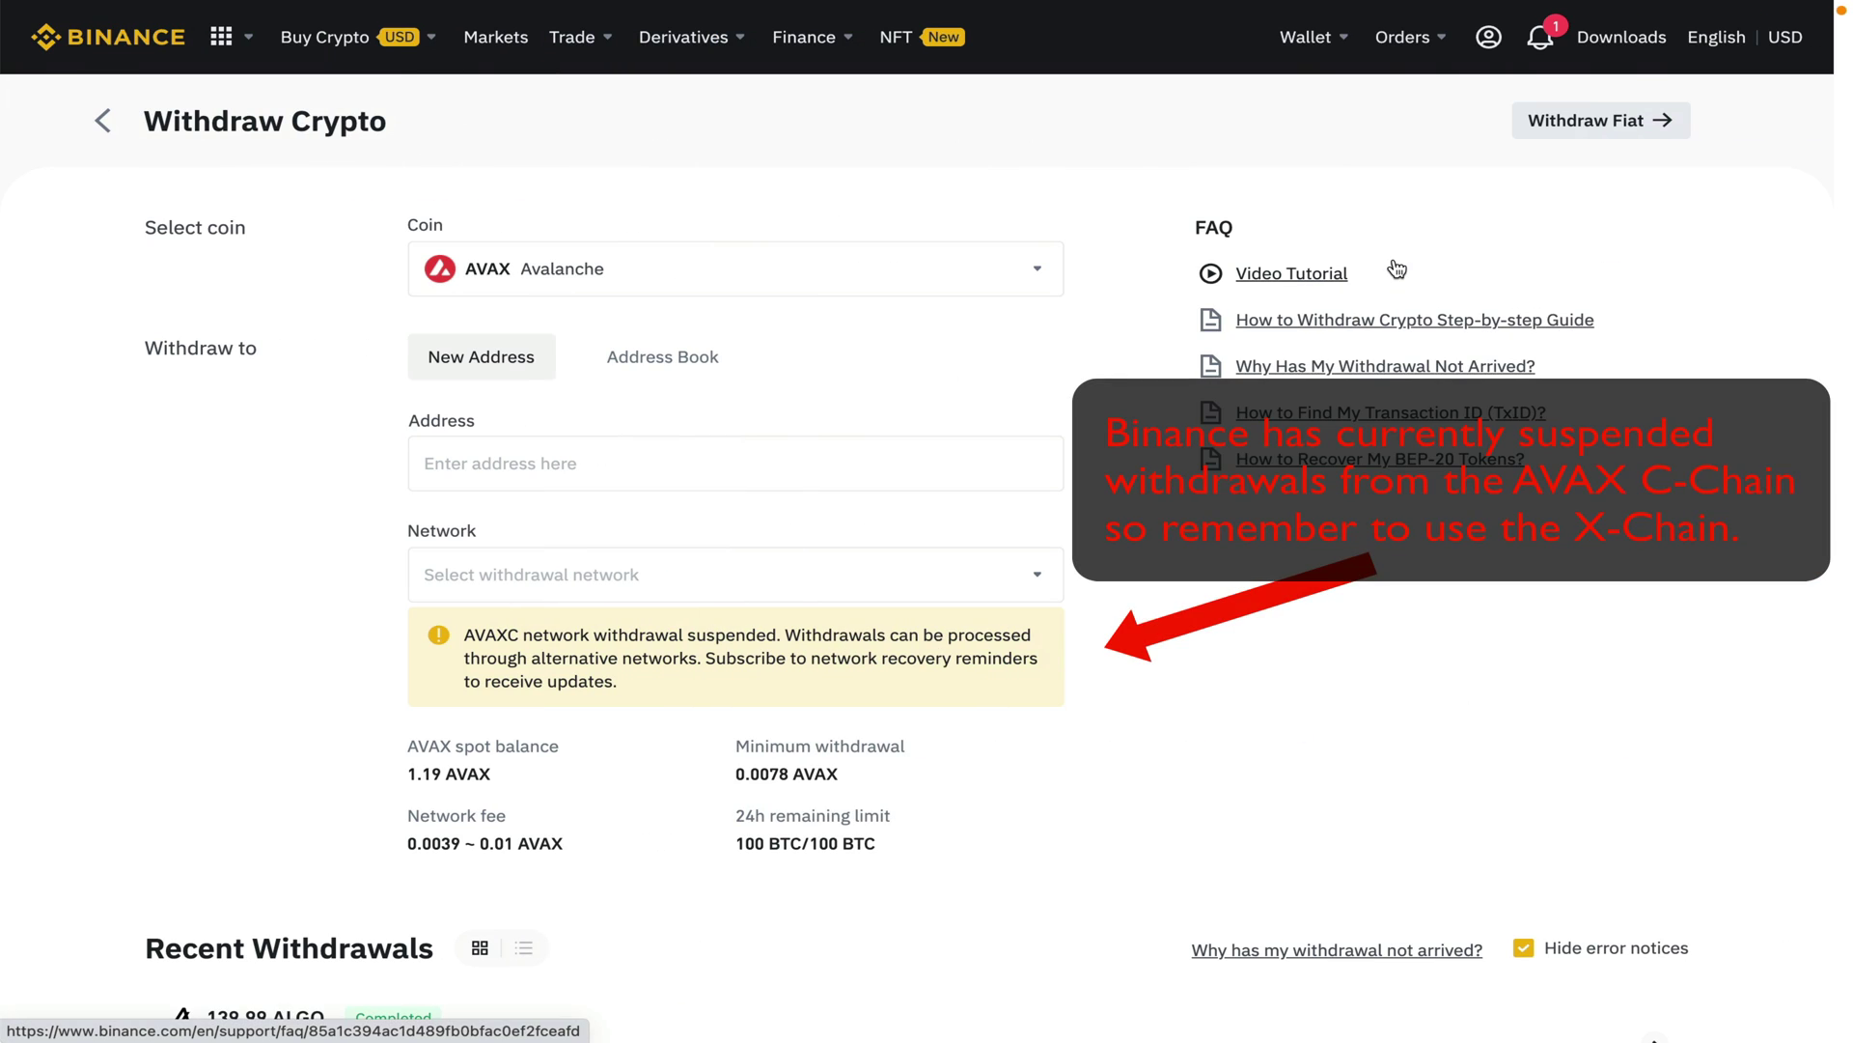
{"action": "left_click", "coordinate": [798, 461]}
{"action": "key", "text": "ctrl+v"}
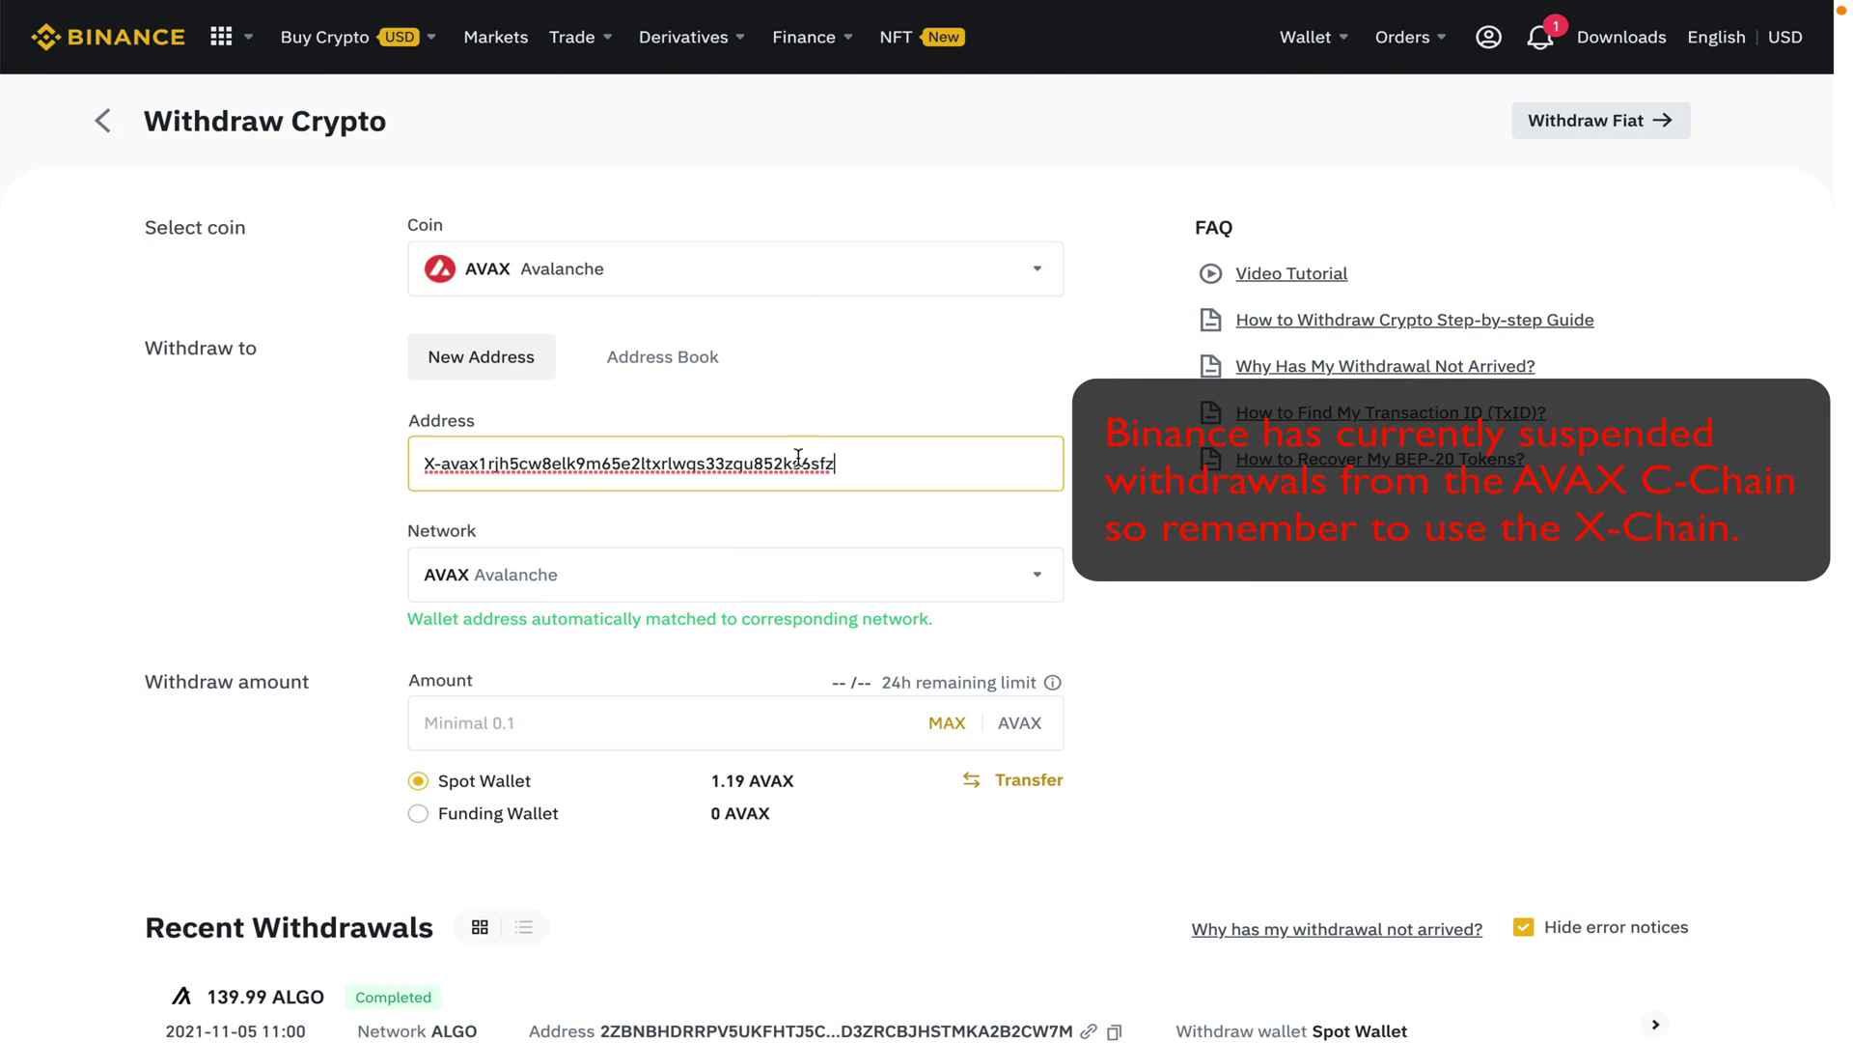
{"action": "left_click", "coordinate": [951, 732]}
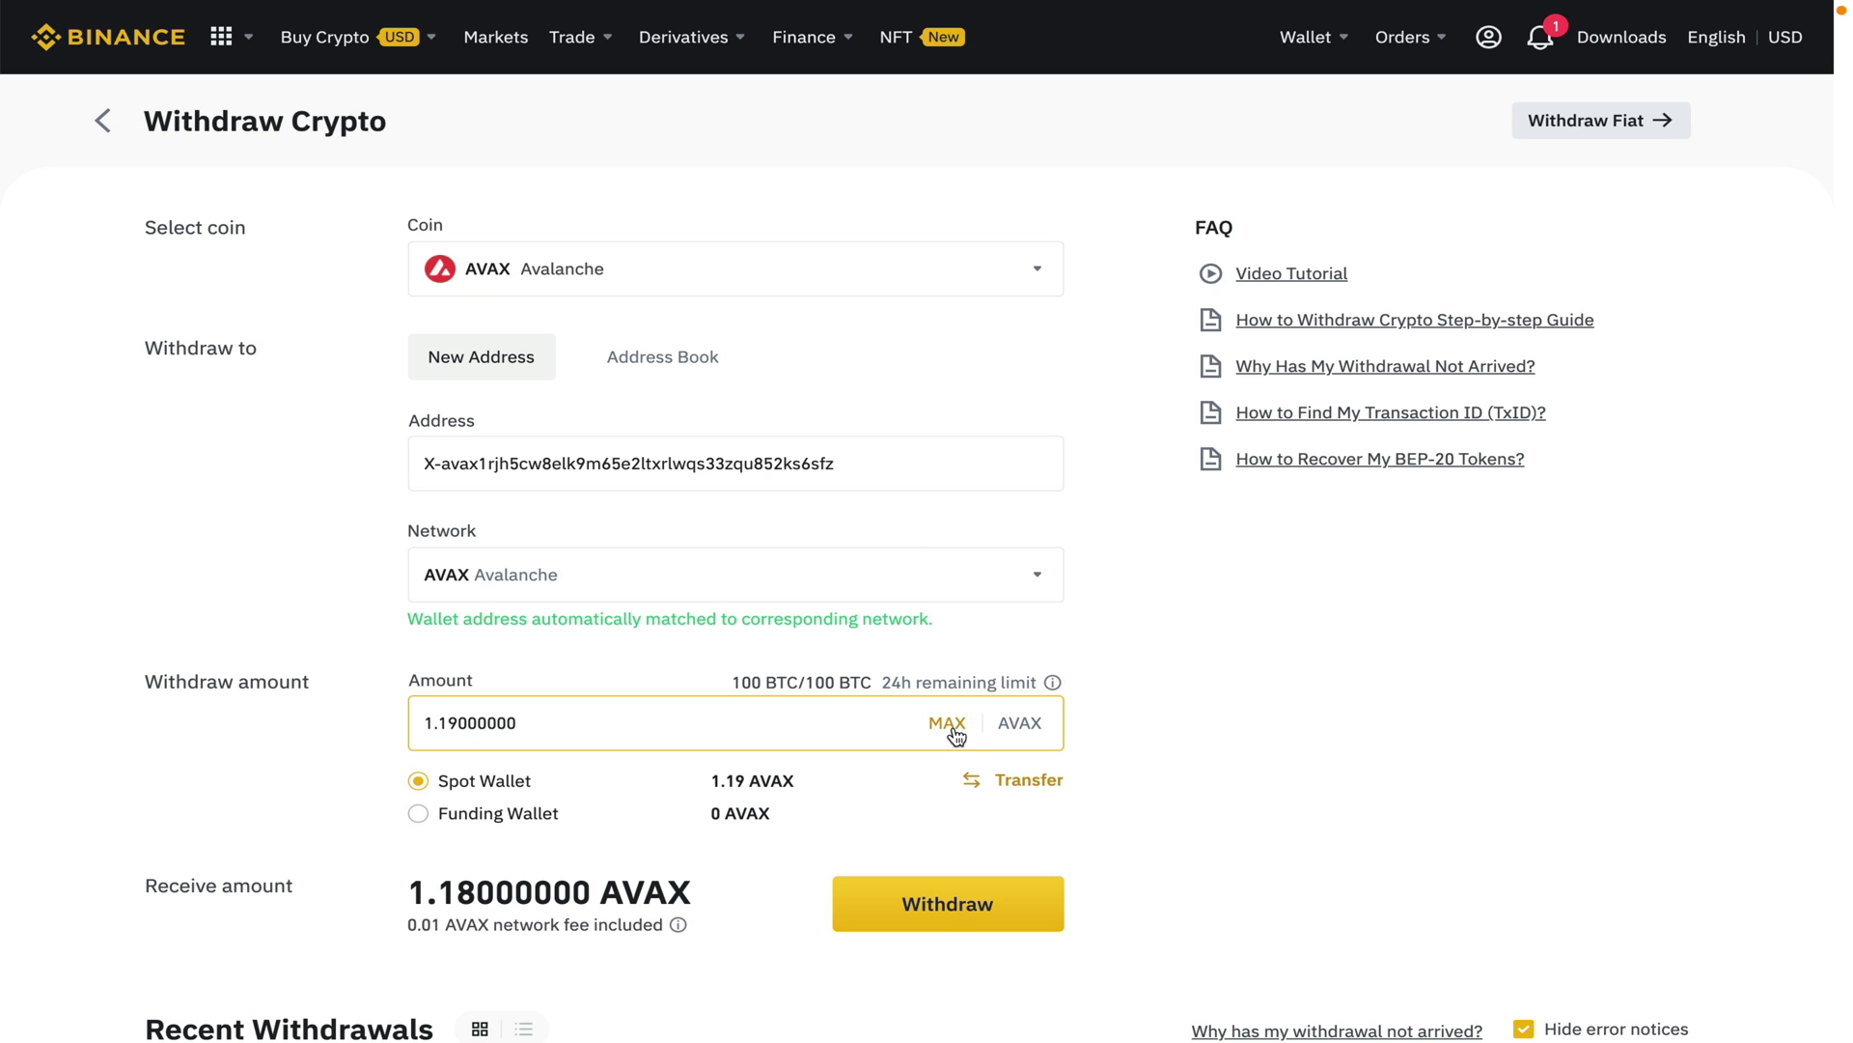
{"action": "left_click", "coordinate": [944, 925]}
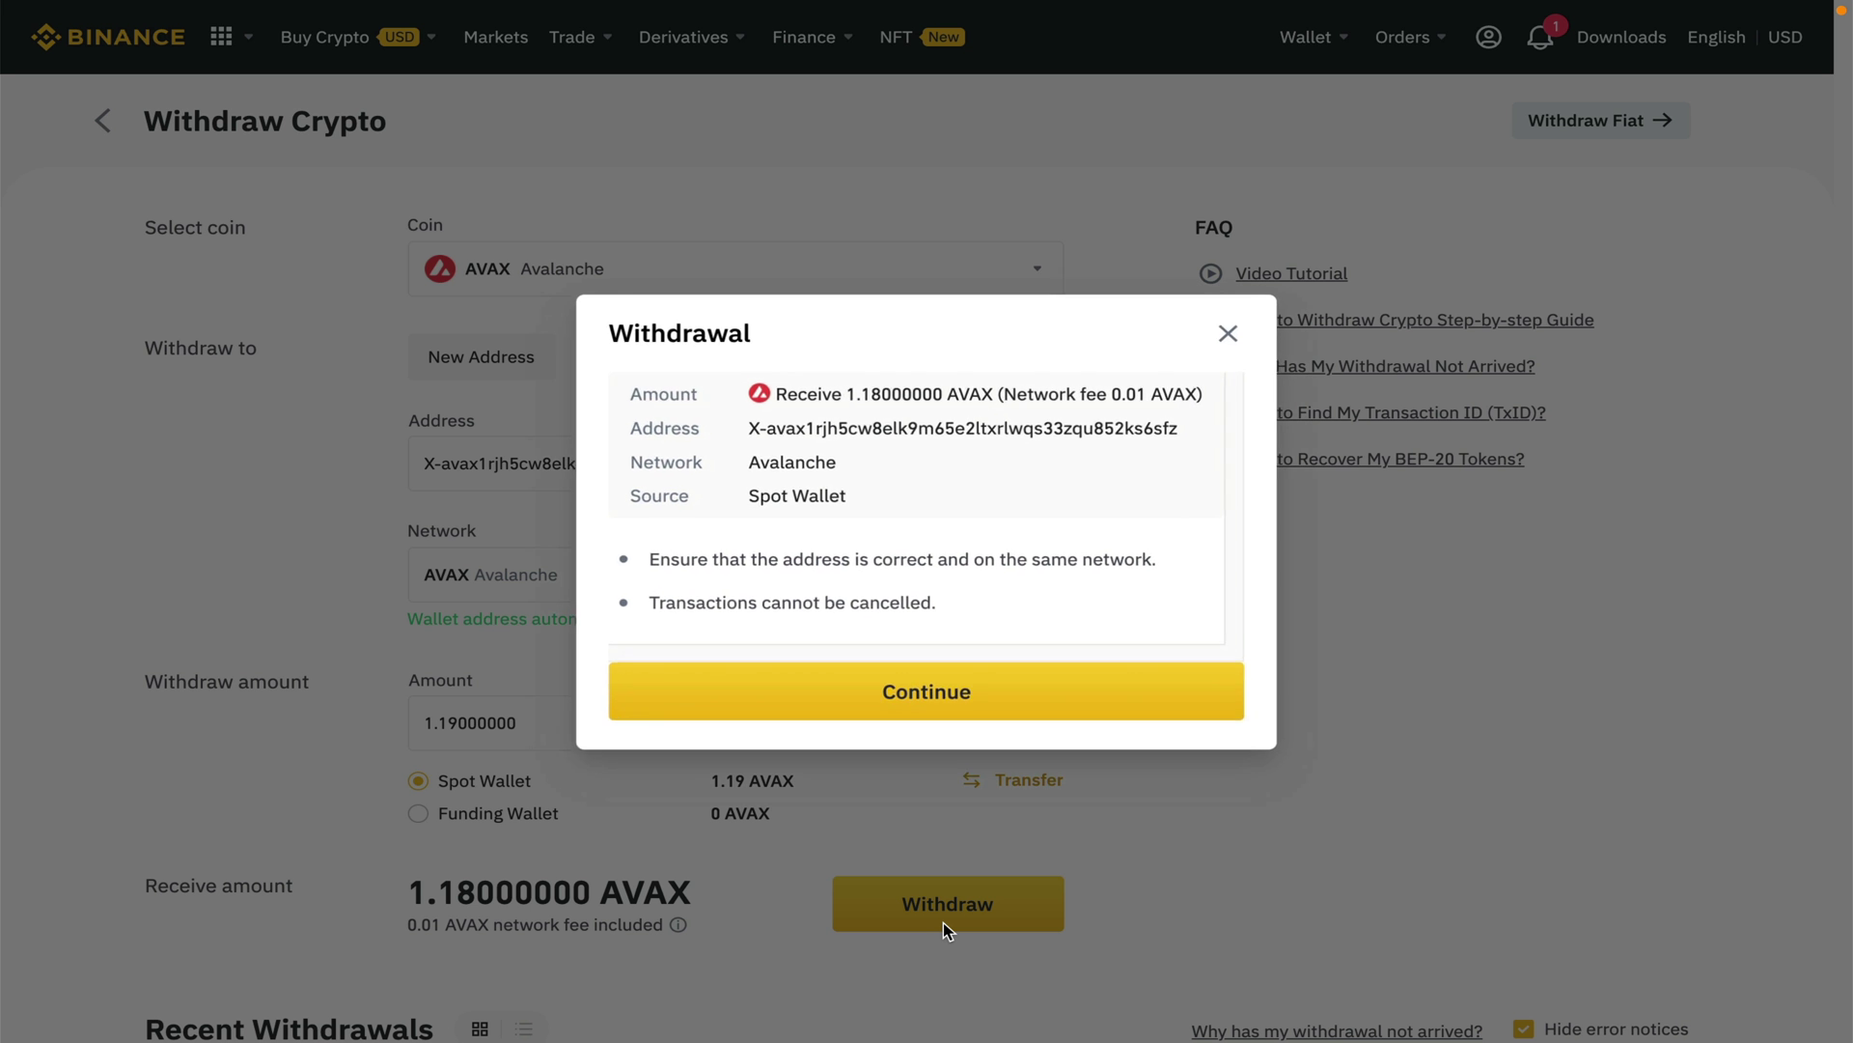
{"action": "left_click", "coordinate": [937, 709]}
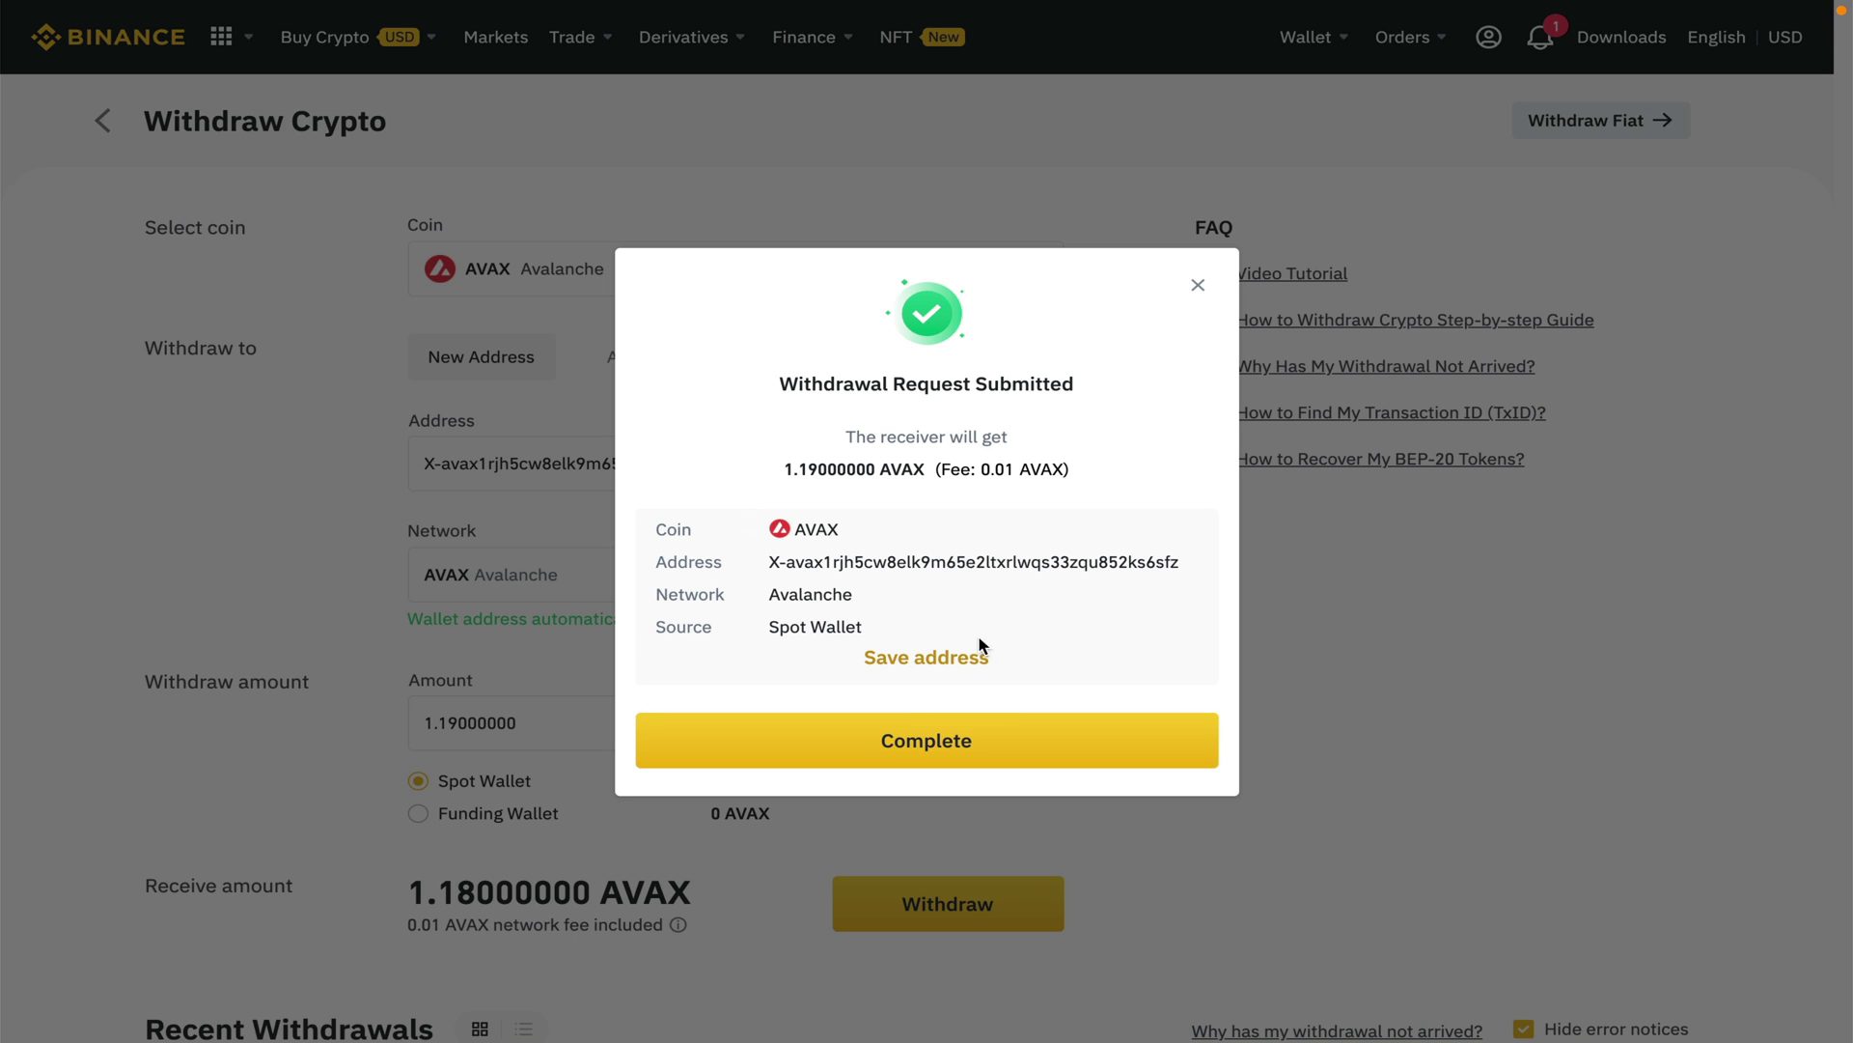
{"action": "left_click", "coordinate": [927, 754]}
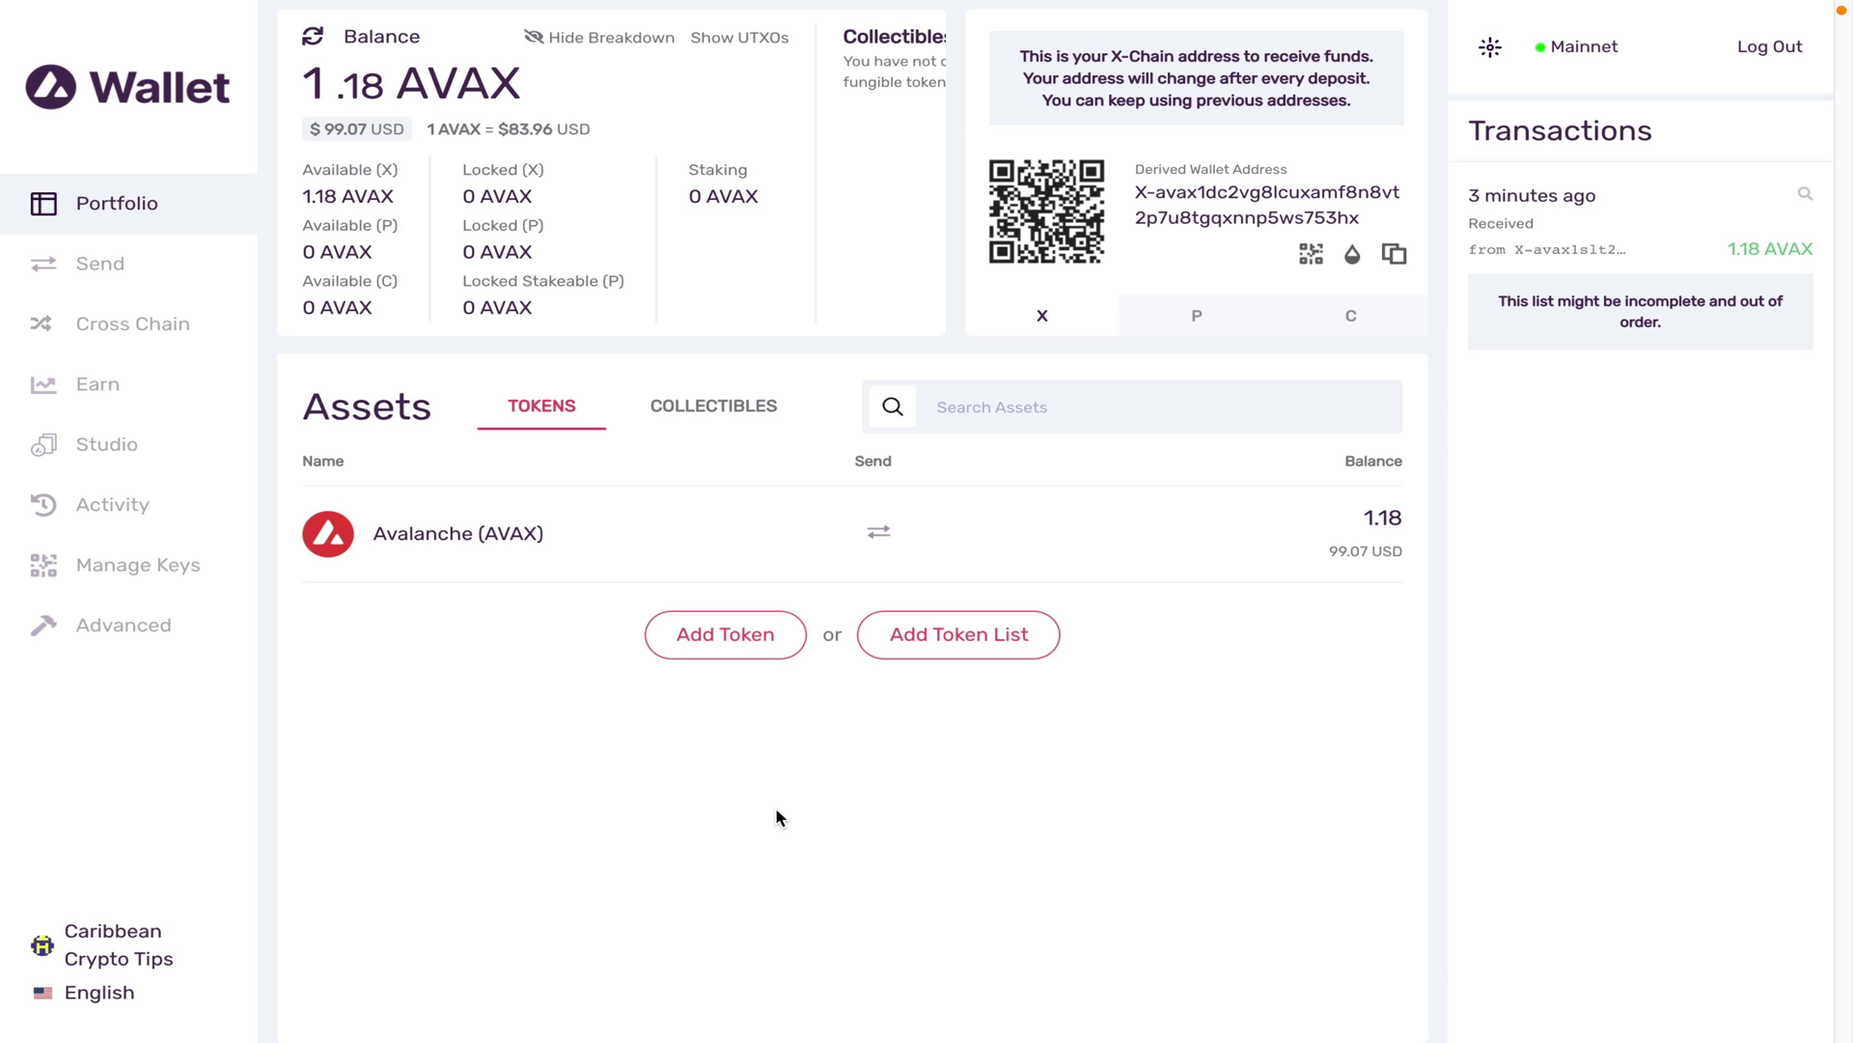
- Open Avalanche's MetaMask setup guide beside MetaMask, scroll to its RPC settings, and show MetaMask's networks
{"action": "key", "text": "ctrl+Right"}
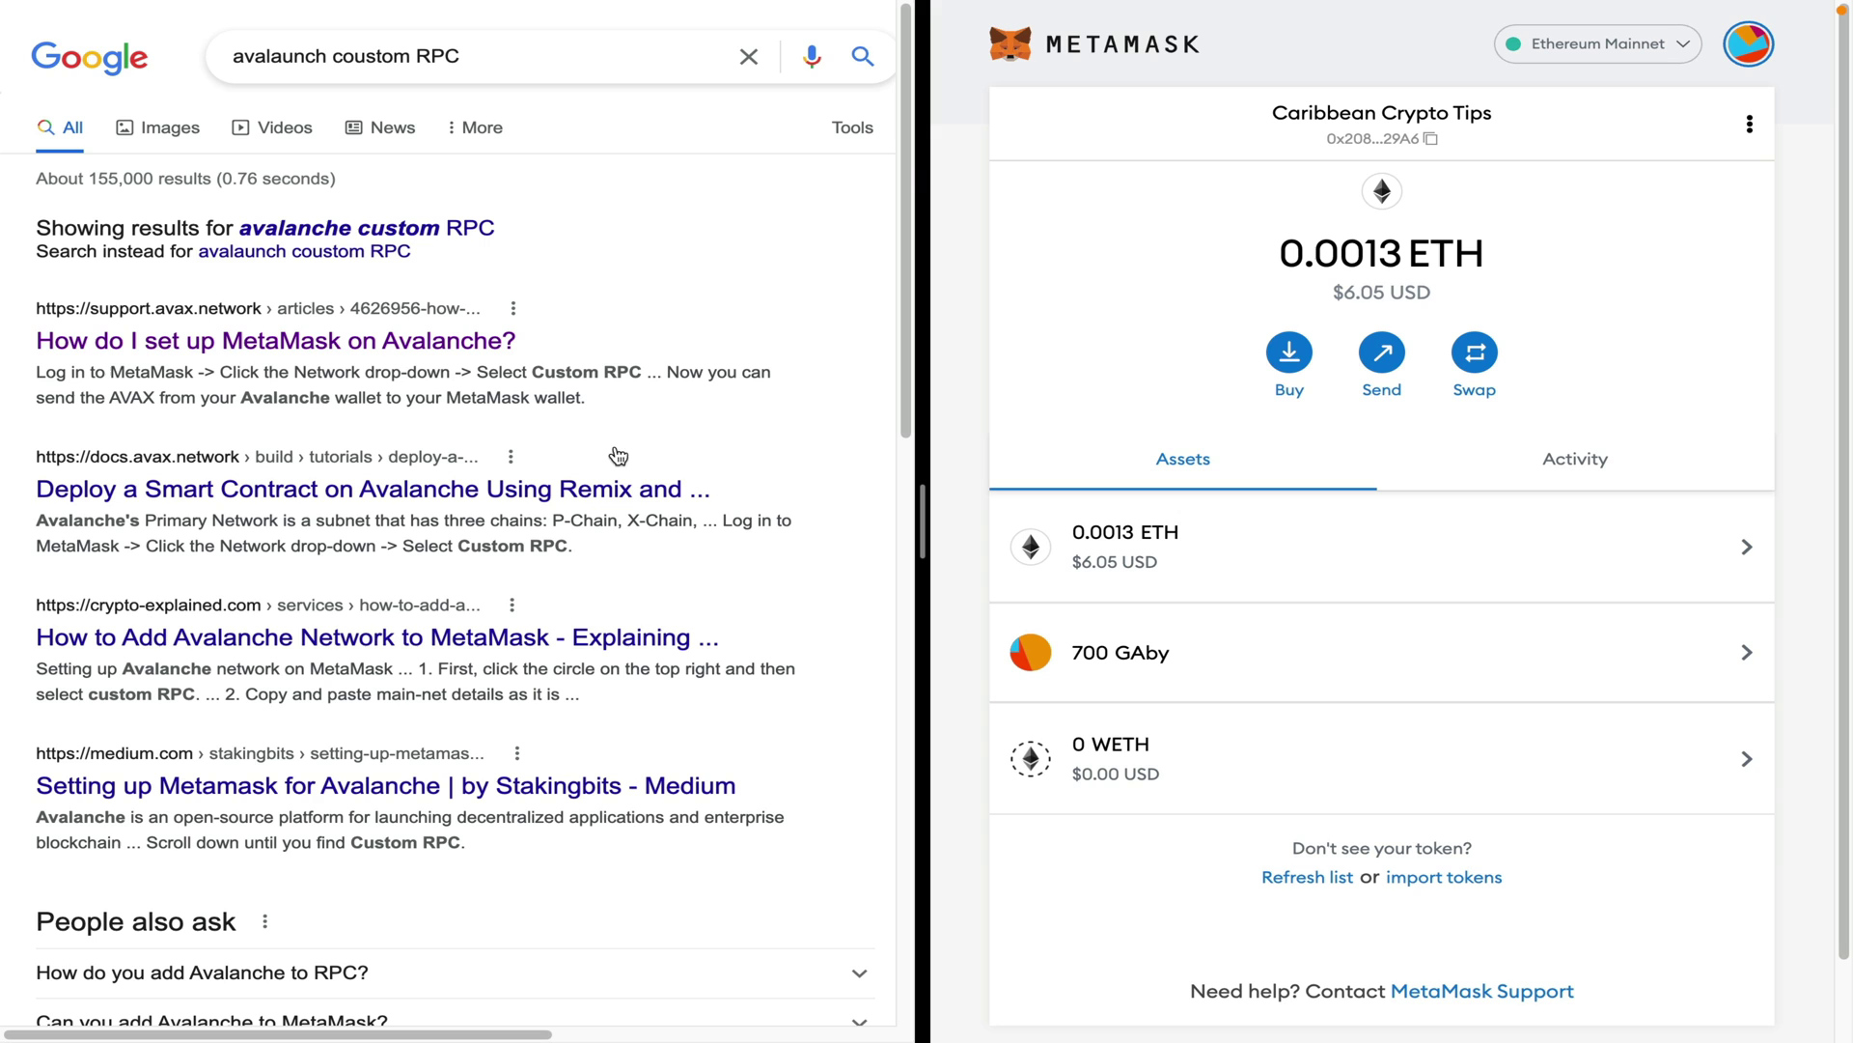
{"action": "left_click", "coordinate": [273, 349]}
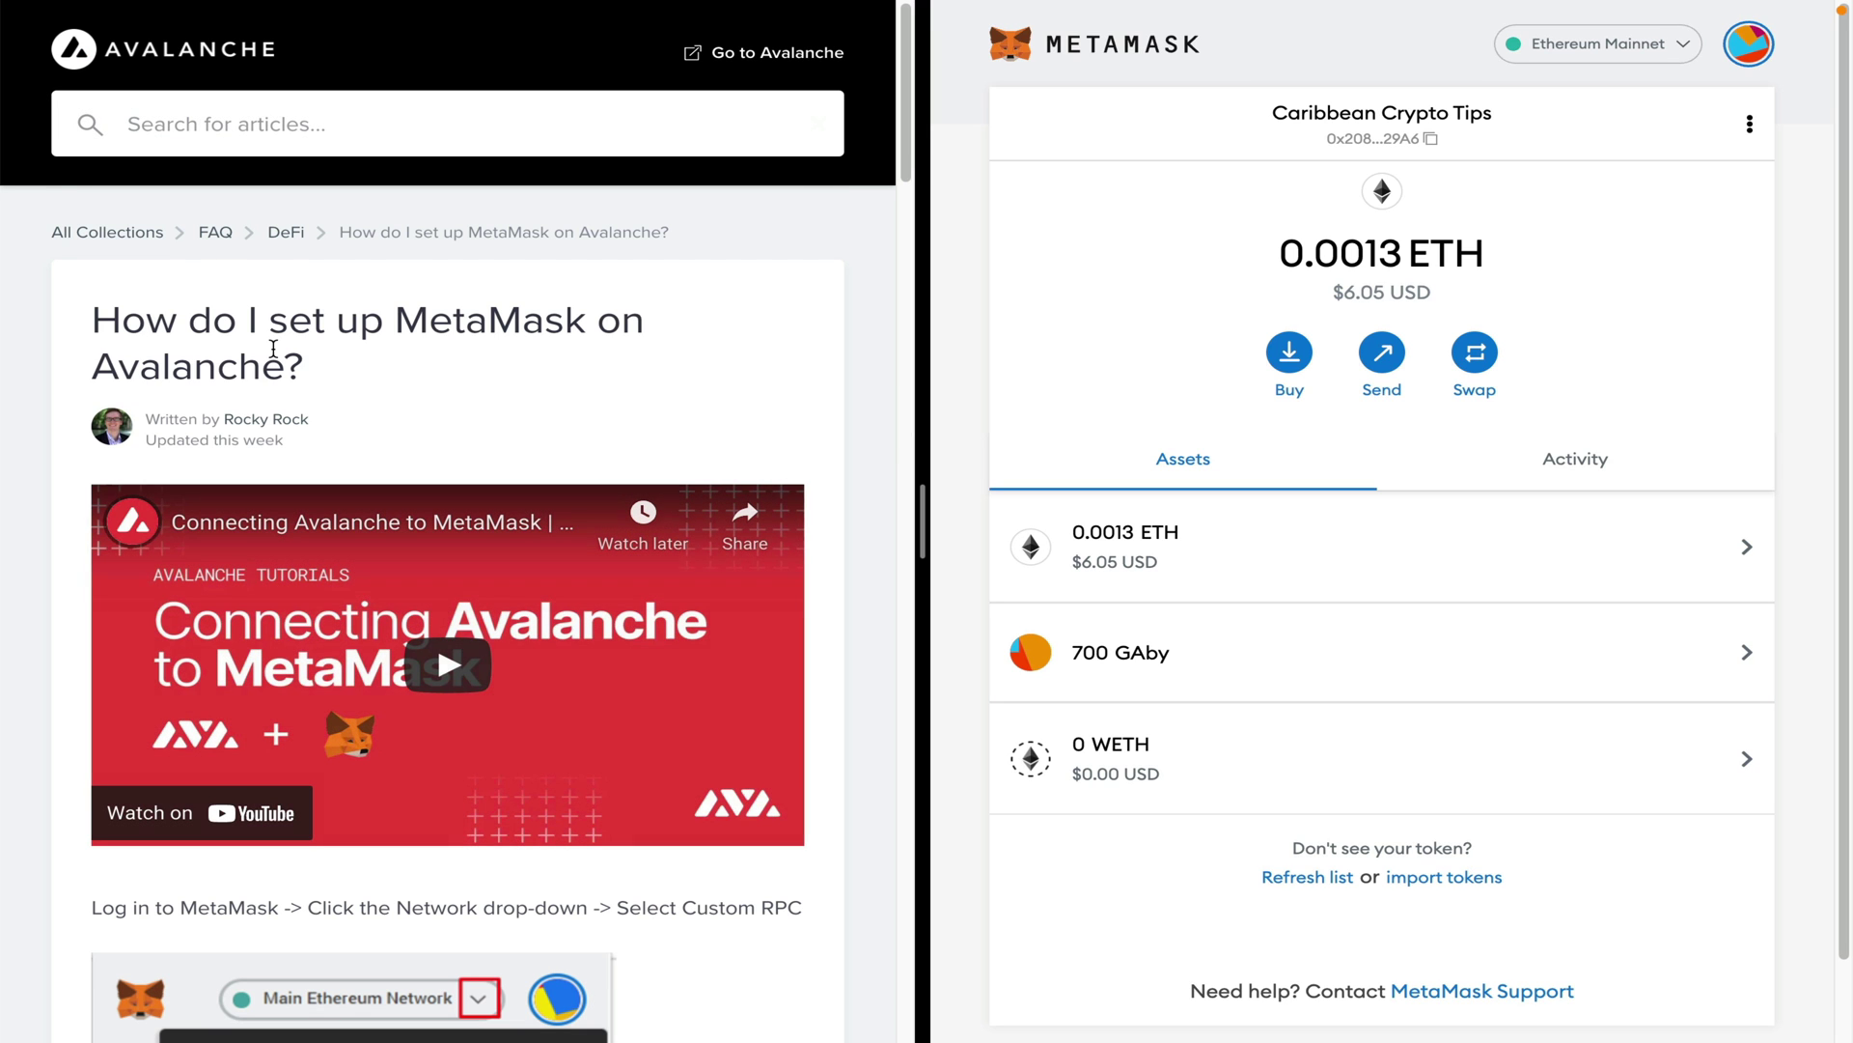
{"action": "scroll", "coordinate": [429, 664], "scroll_direction": "down", "scroll_amount": 10}
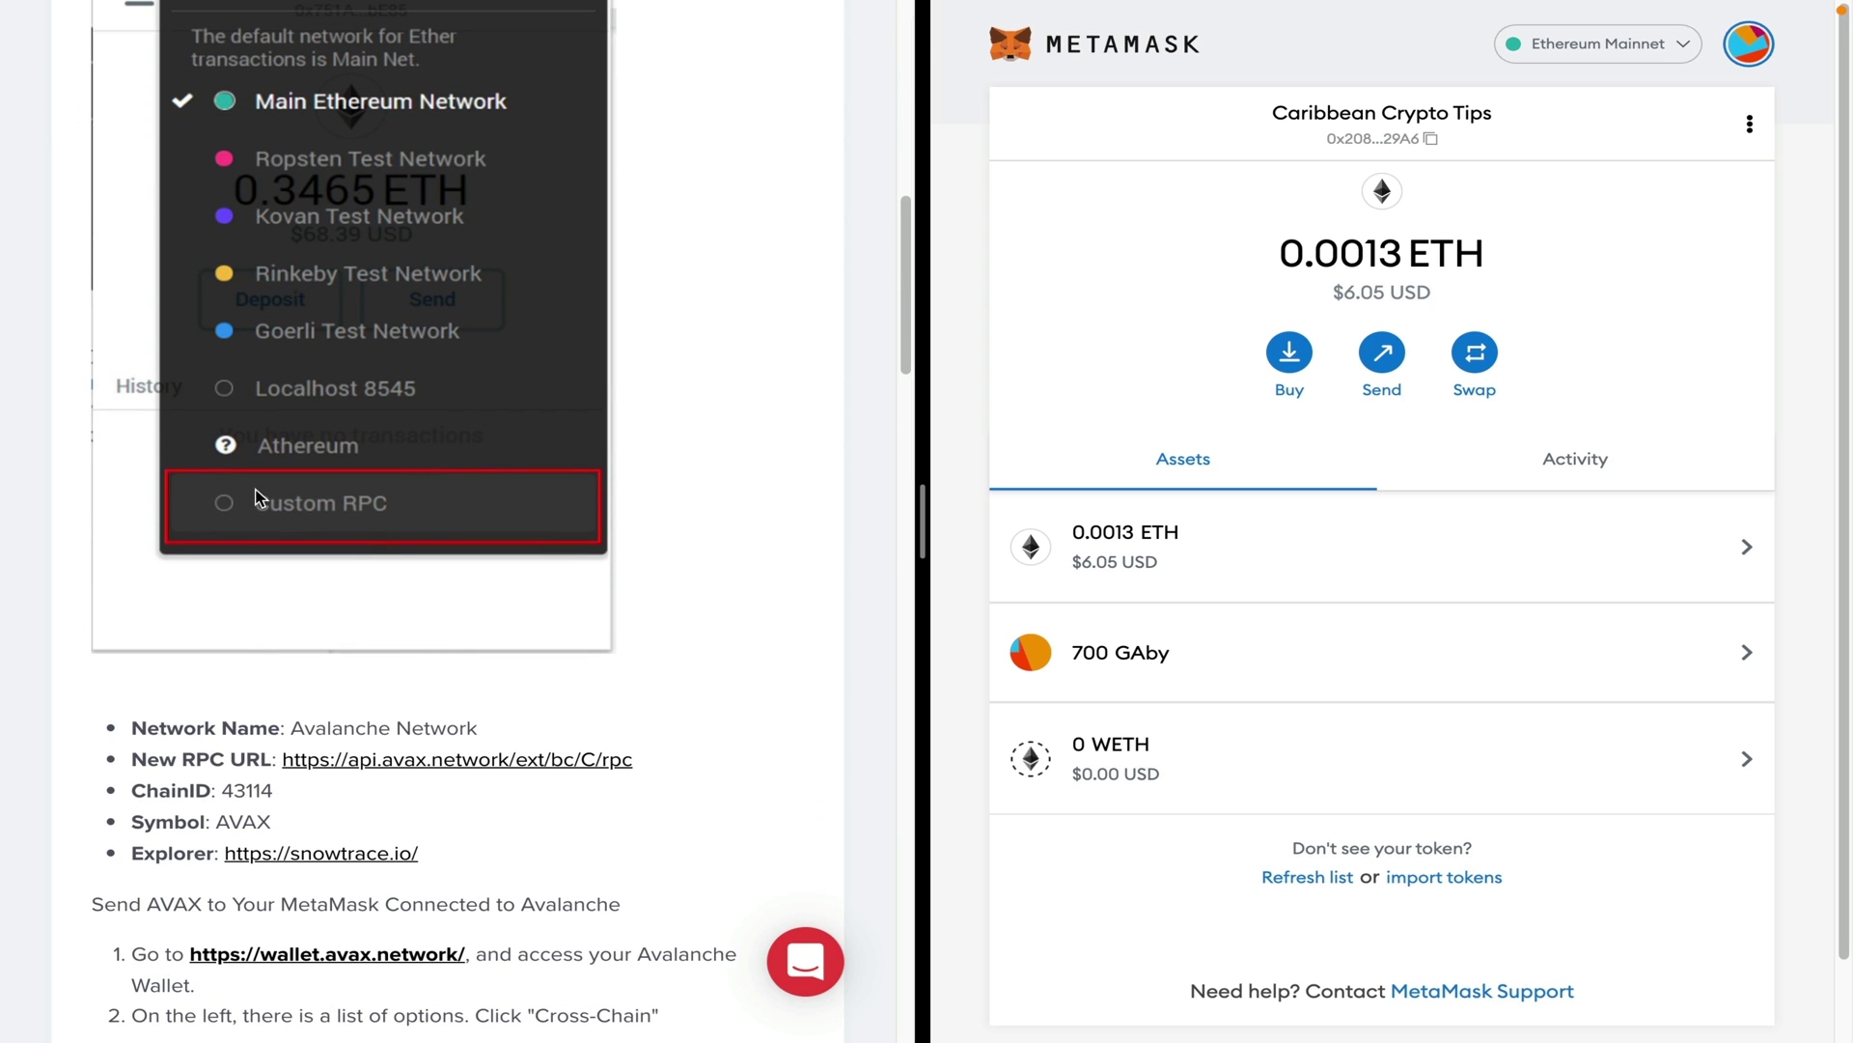
{"action": "scroll", "coordinate": [369, 606], "scroll_direction": "down", "scroll_amount": 2}
{"action": "scroll", "coordinate": [369, 612], "scroll_direction": "down", "scroll_amount": 1}
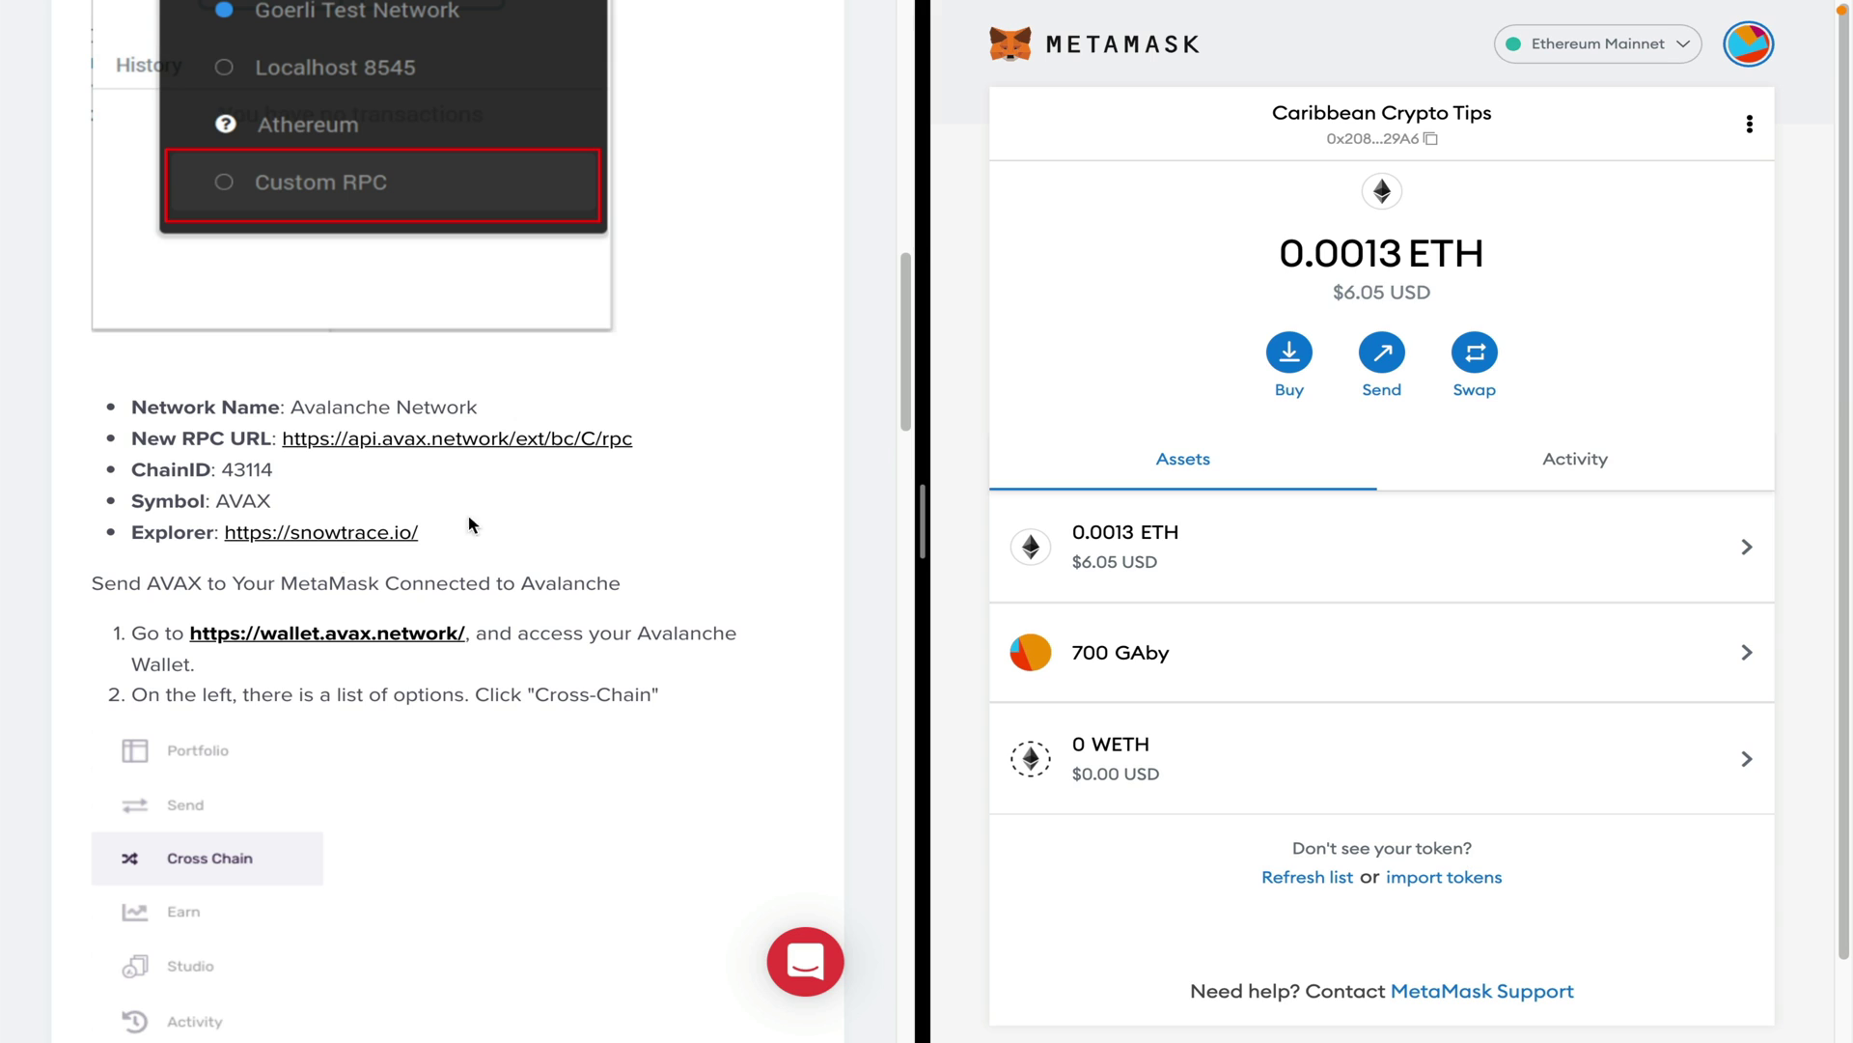
{"action": "left_click", "coordinate": [1647, 50]}
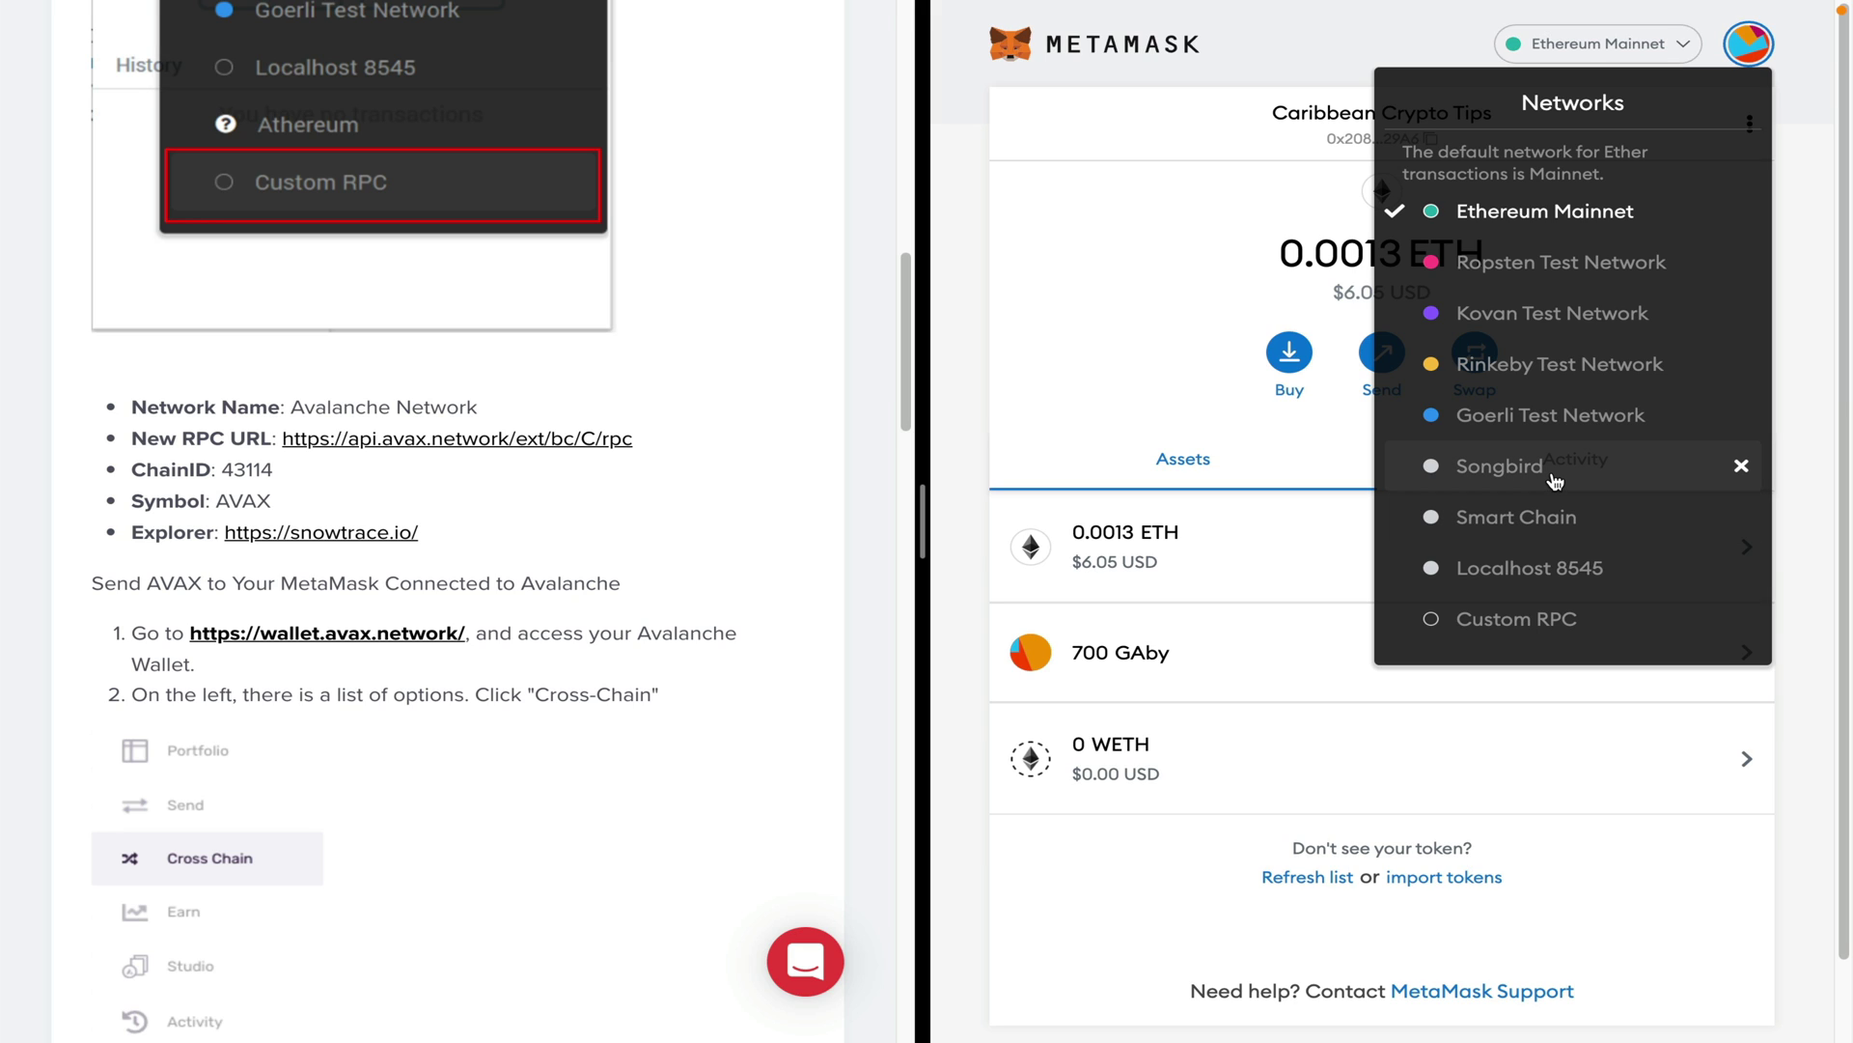
- Start a custom RPC network named Avalanche Network with the RPC URL copied from the guide
{"action": "left_click", "coordinate": [1523, 619]}
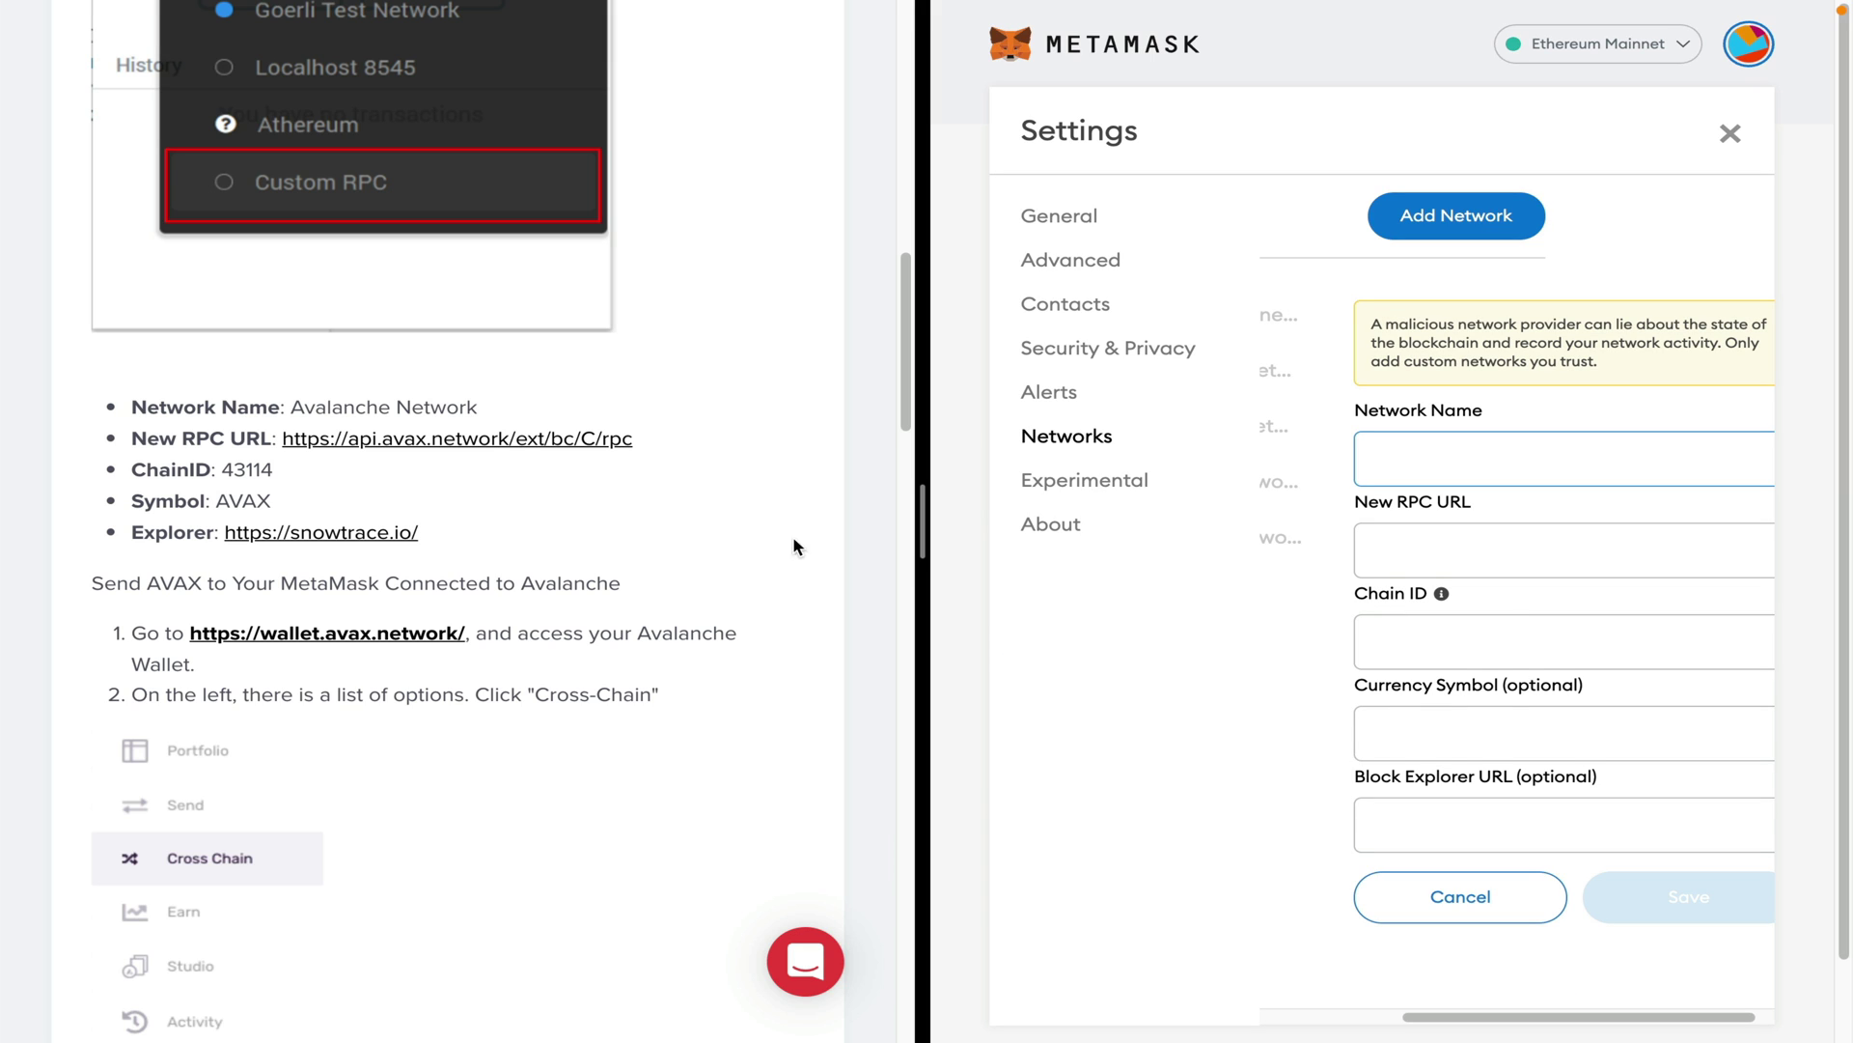
{"action": "double_click", "coordinate": [395, 404]}
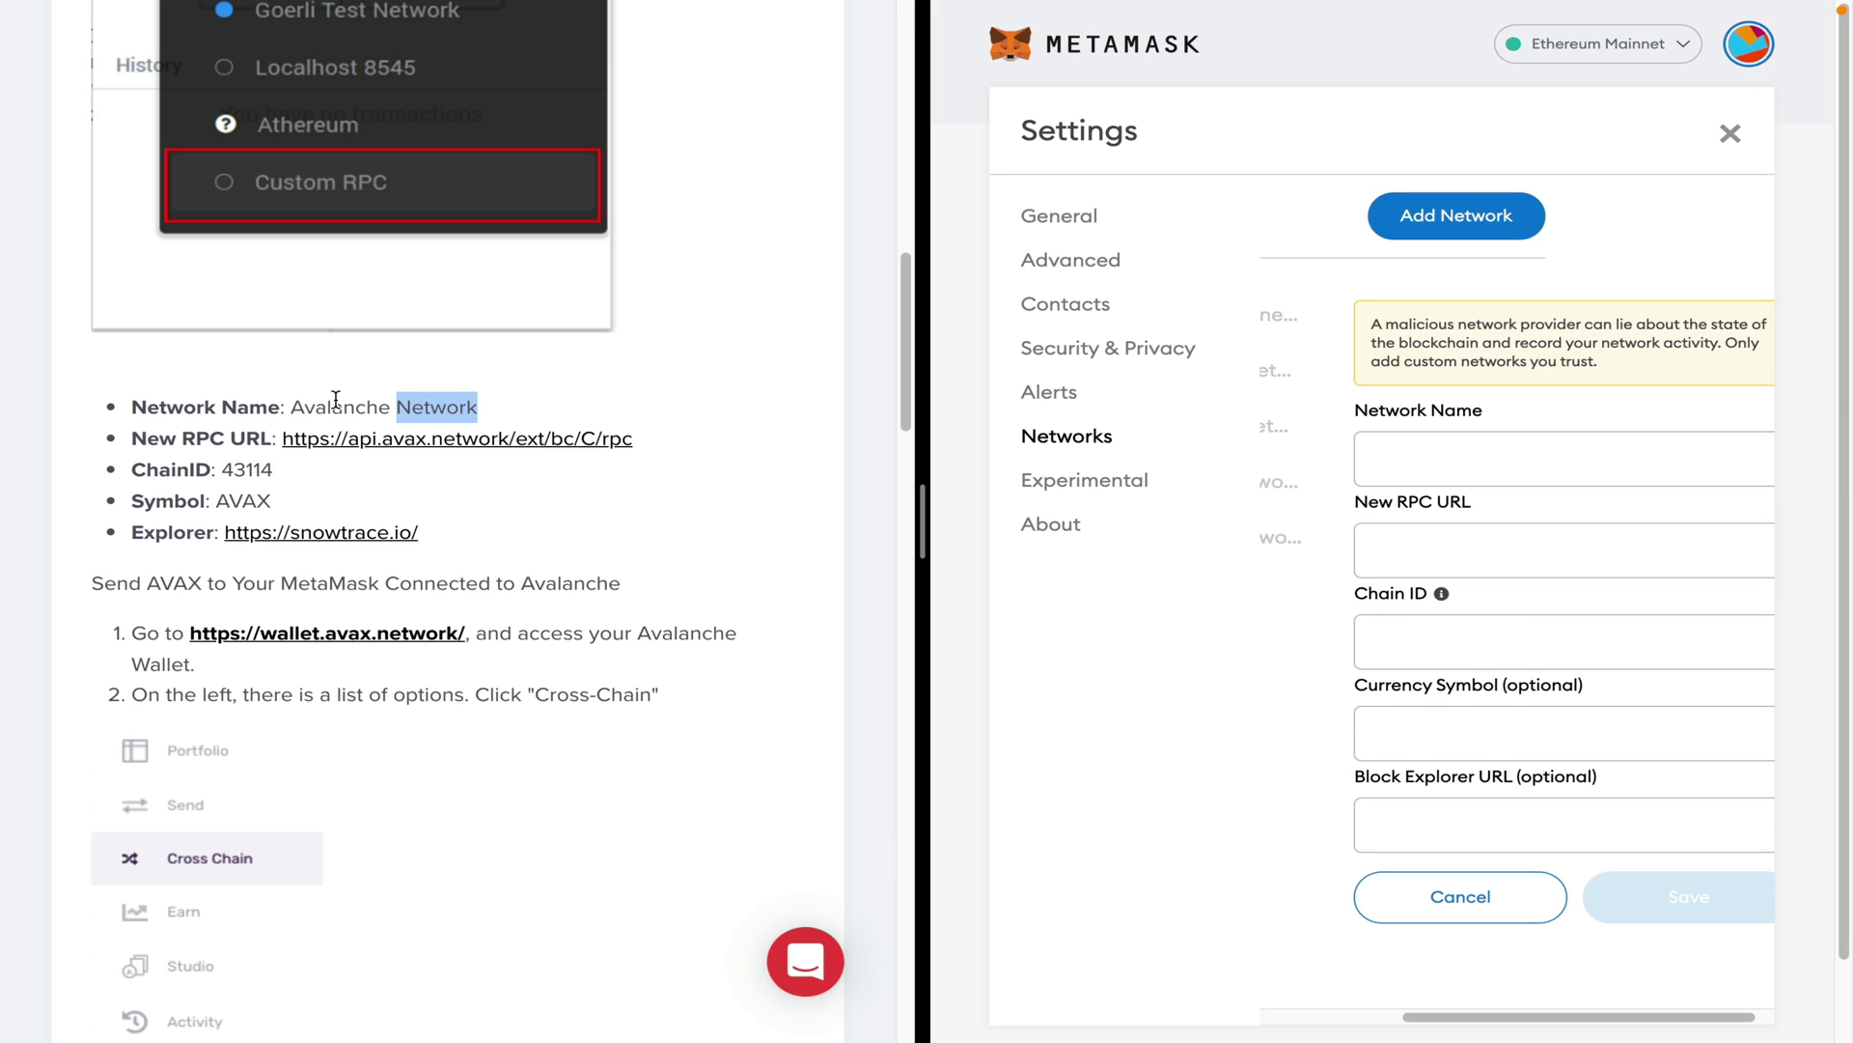
{"action": "left_click_drag", "start_coordinate": [290, 406], "coordinate": [478, 406]}
{"action": "key", "text": "super+c"}
{"action": "left_click", "coordinate": [1514, 456]}
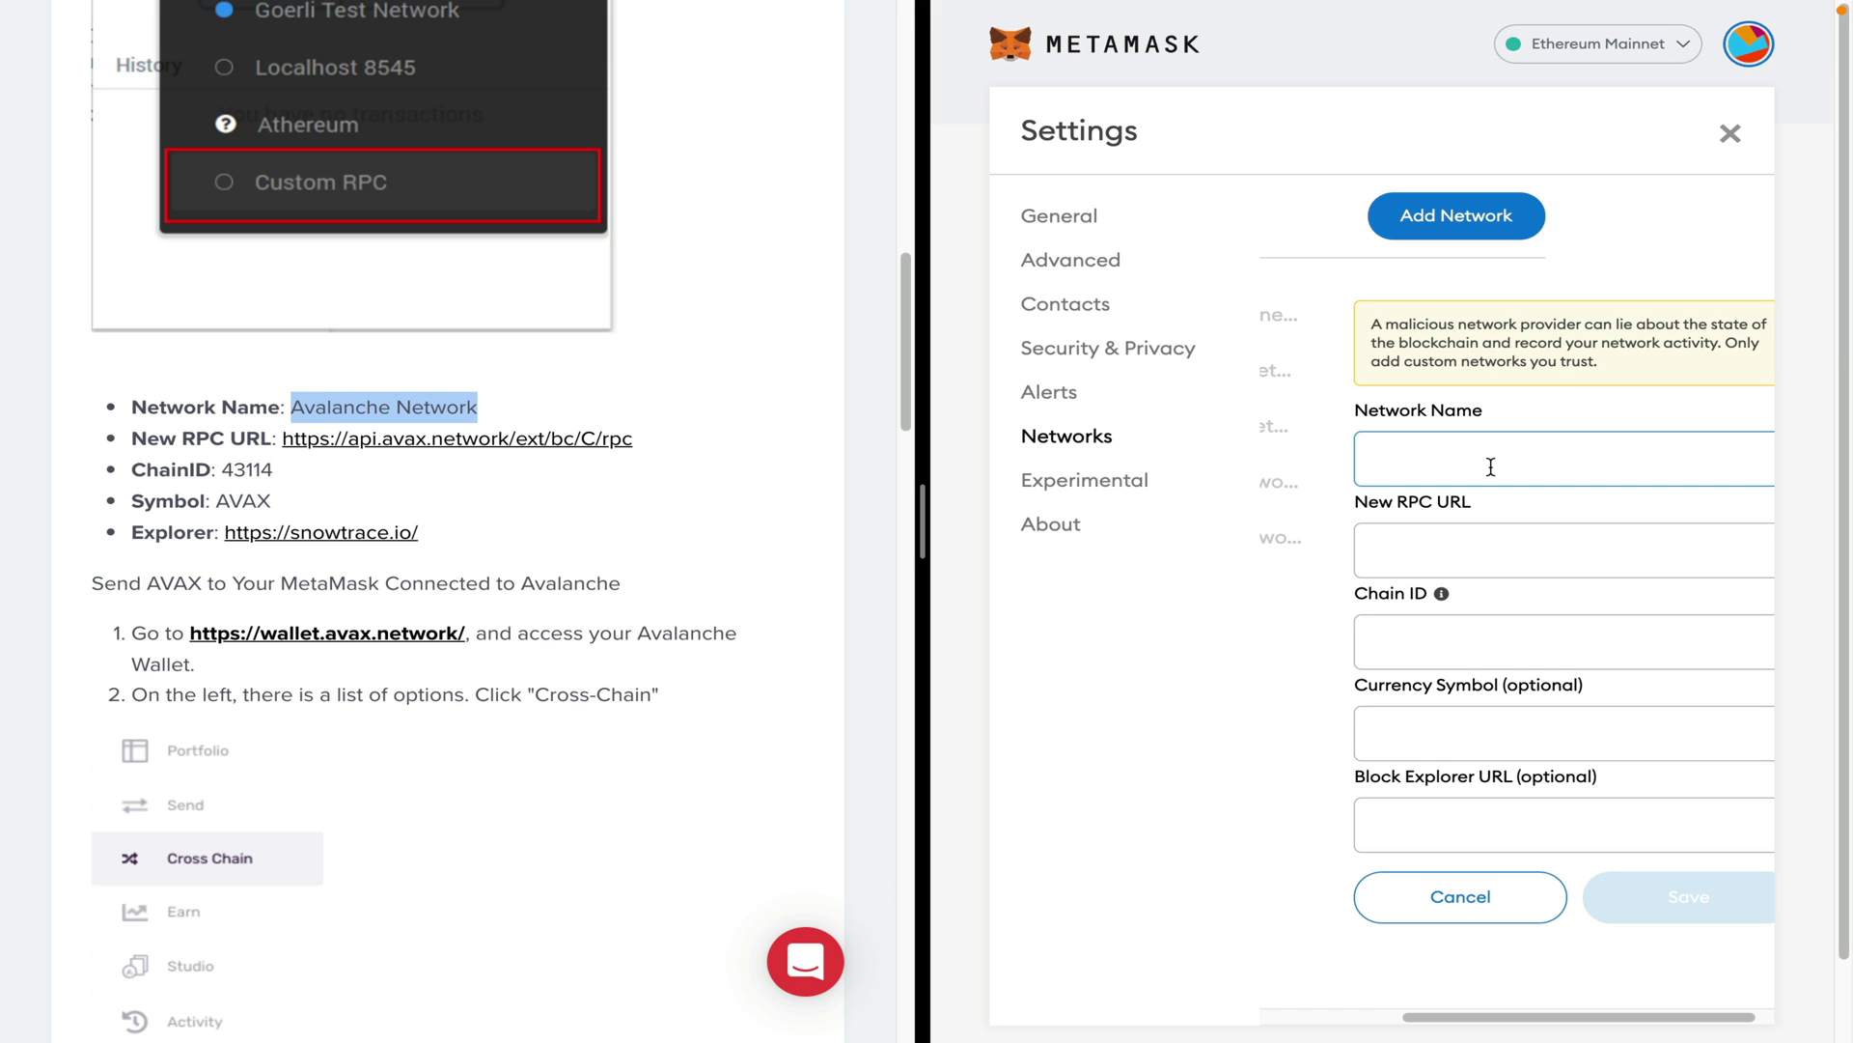
{"action": "key", "text": "super+v"}
{"action": "right_click", "coordinate": [336, 447]}
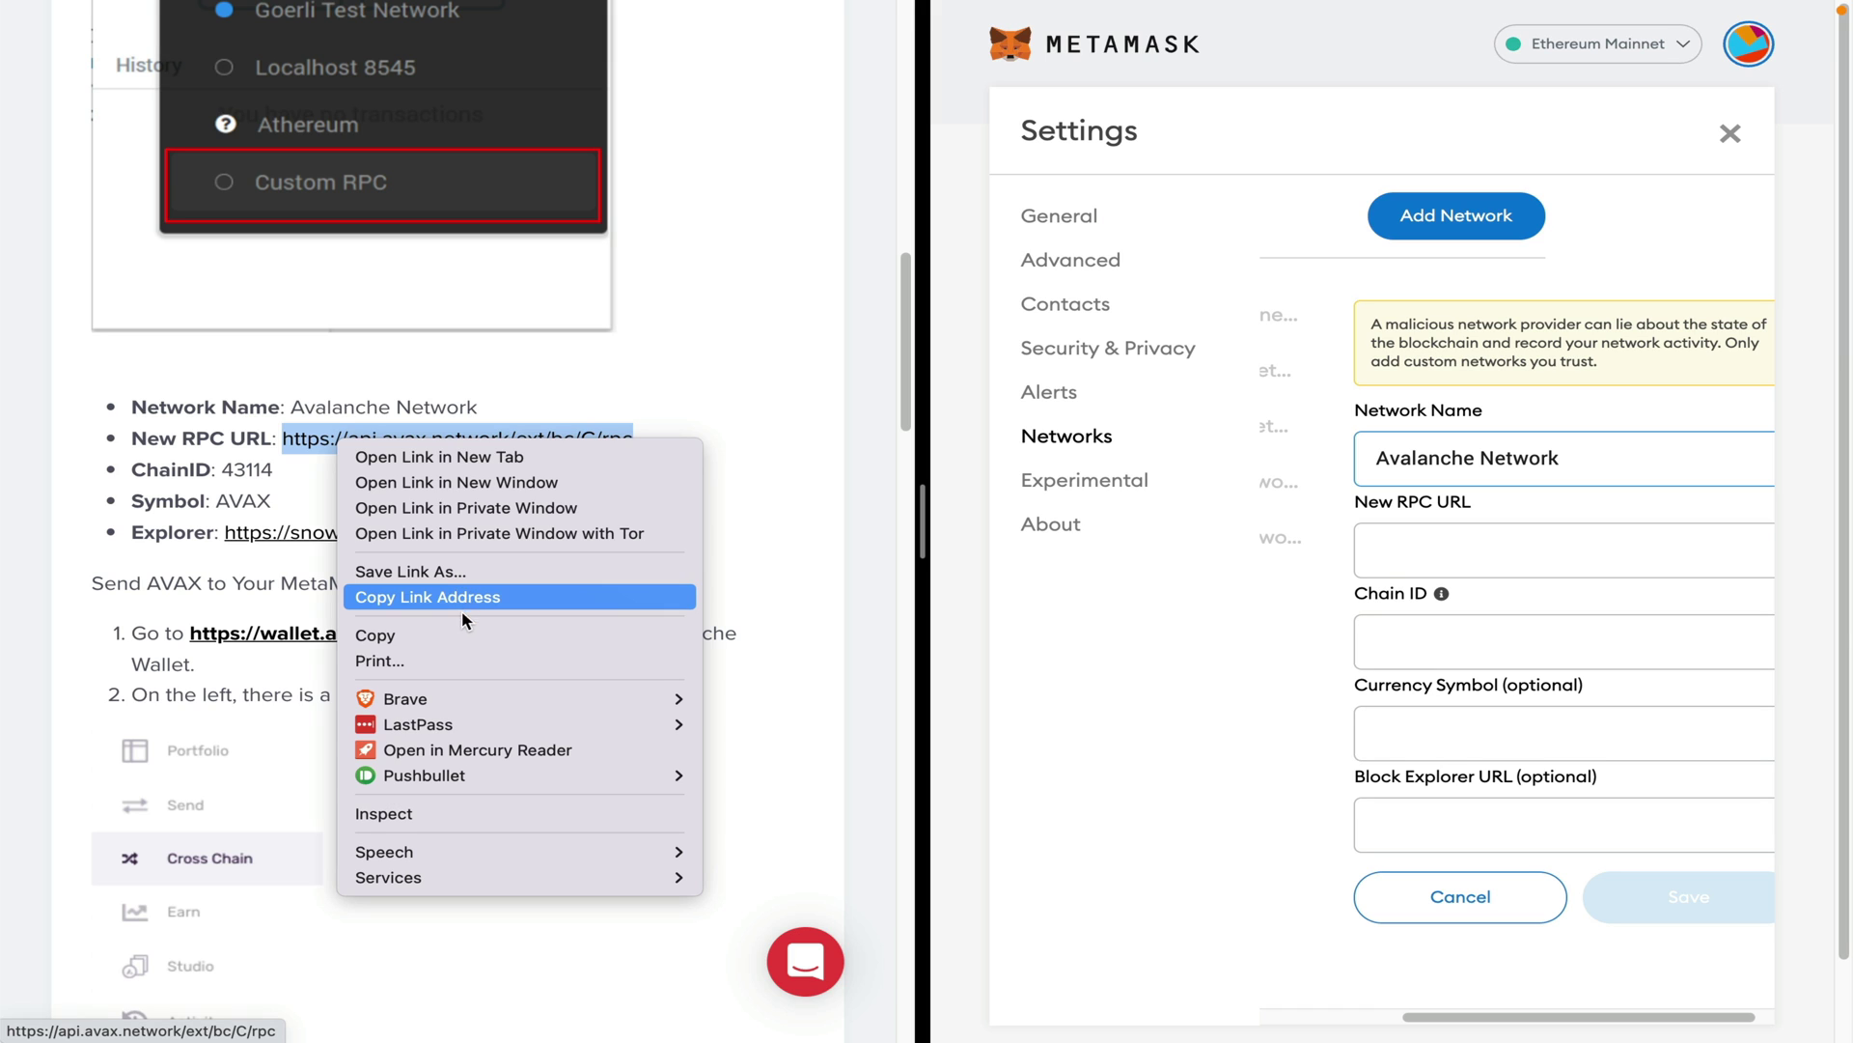
{"action": "left_click", "coordinate": [454, 637]}
{"action": "left_click", "coordinate": [1385, 546]}
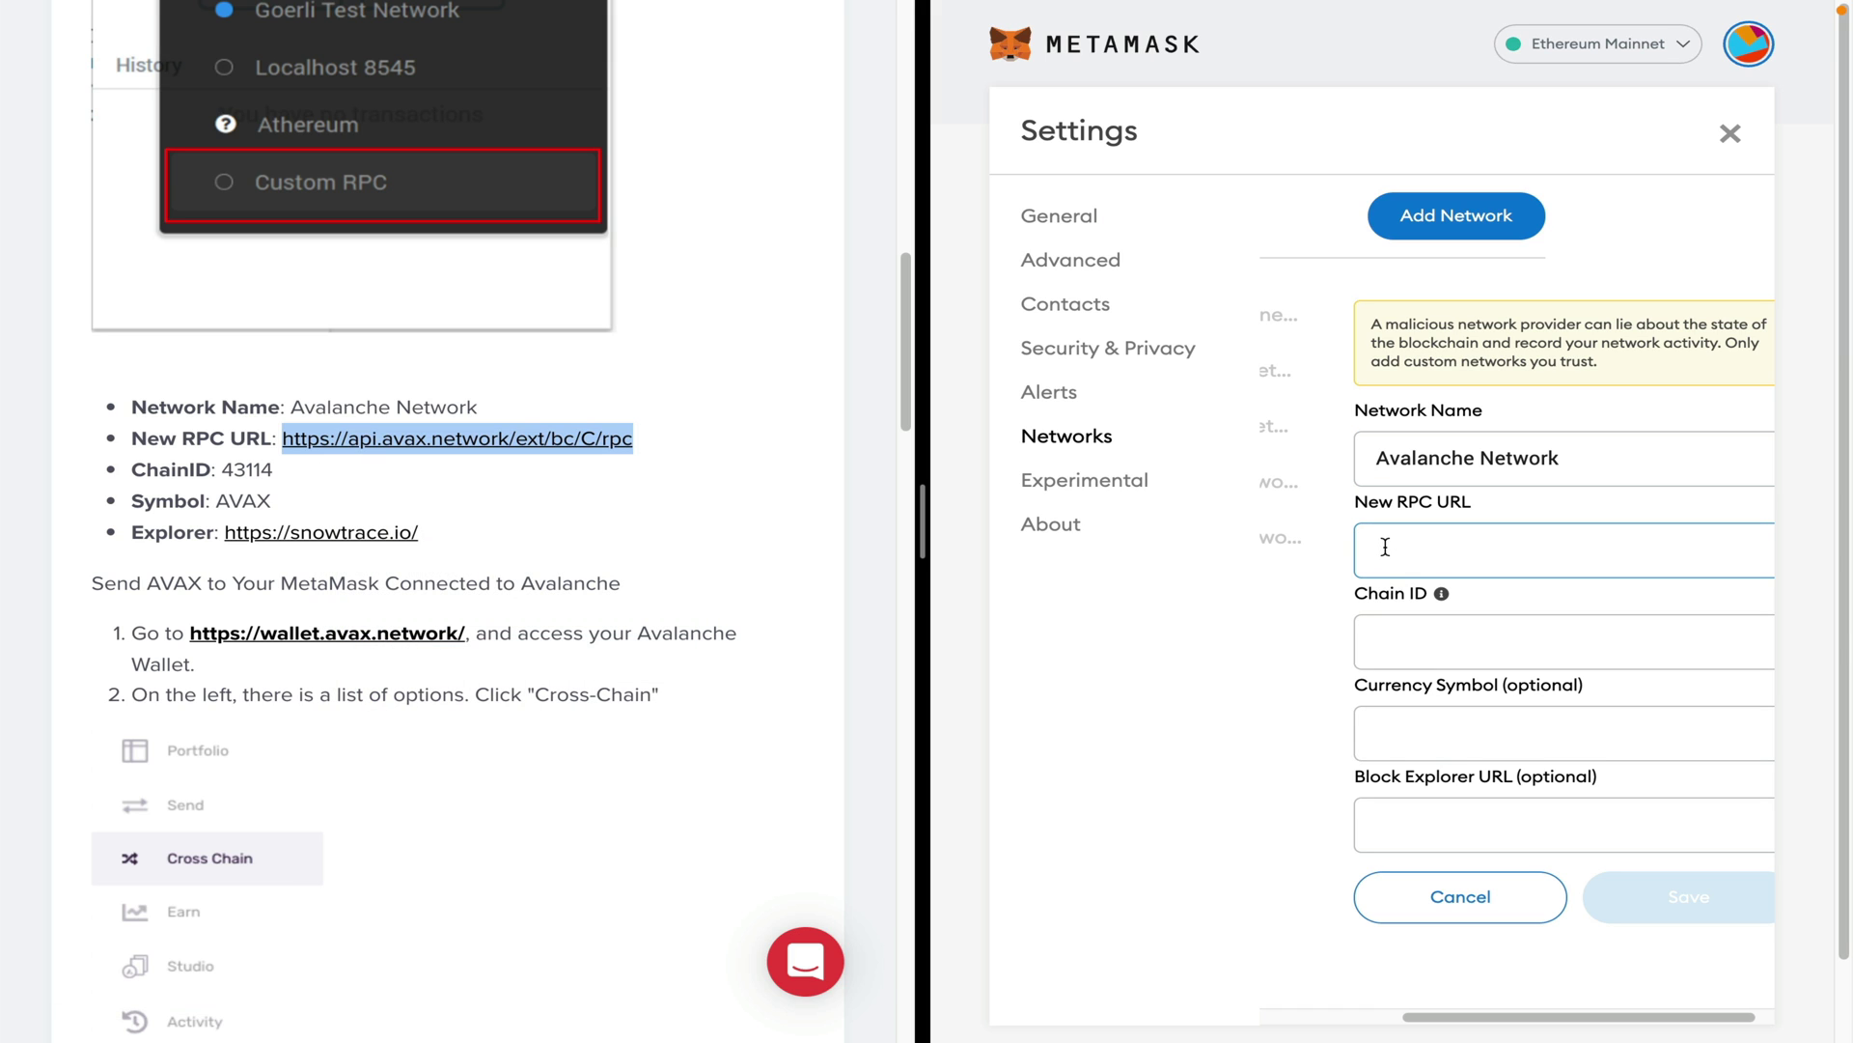
{"action": "key", "text": "super+v"}
{"action": "double_click", "coordinate": [251, 468]}
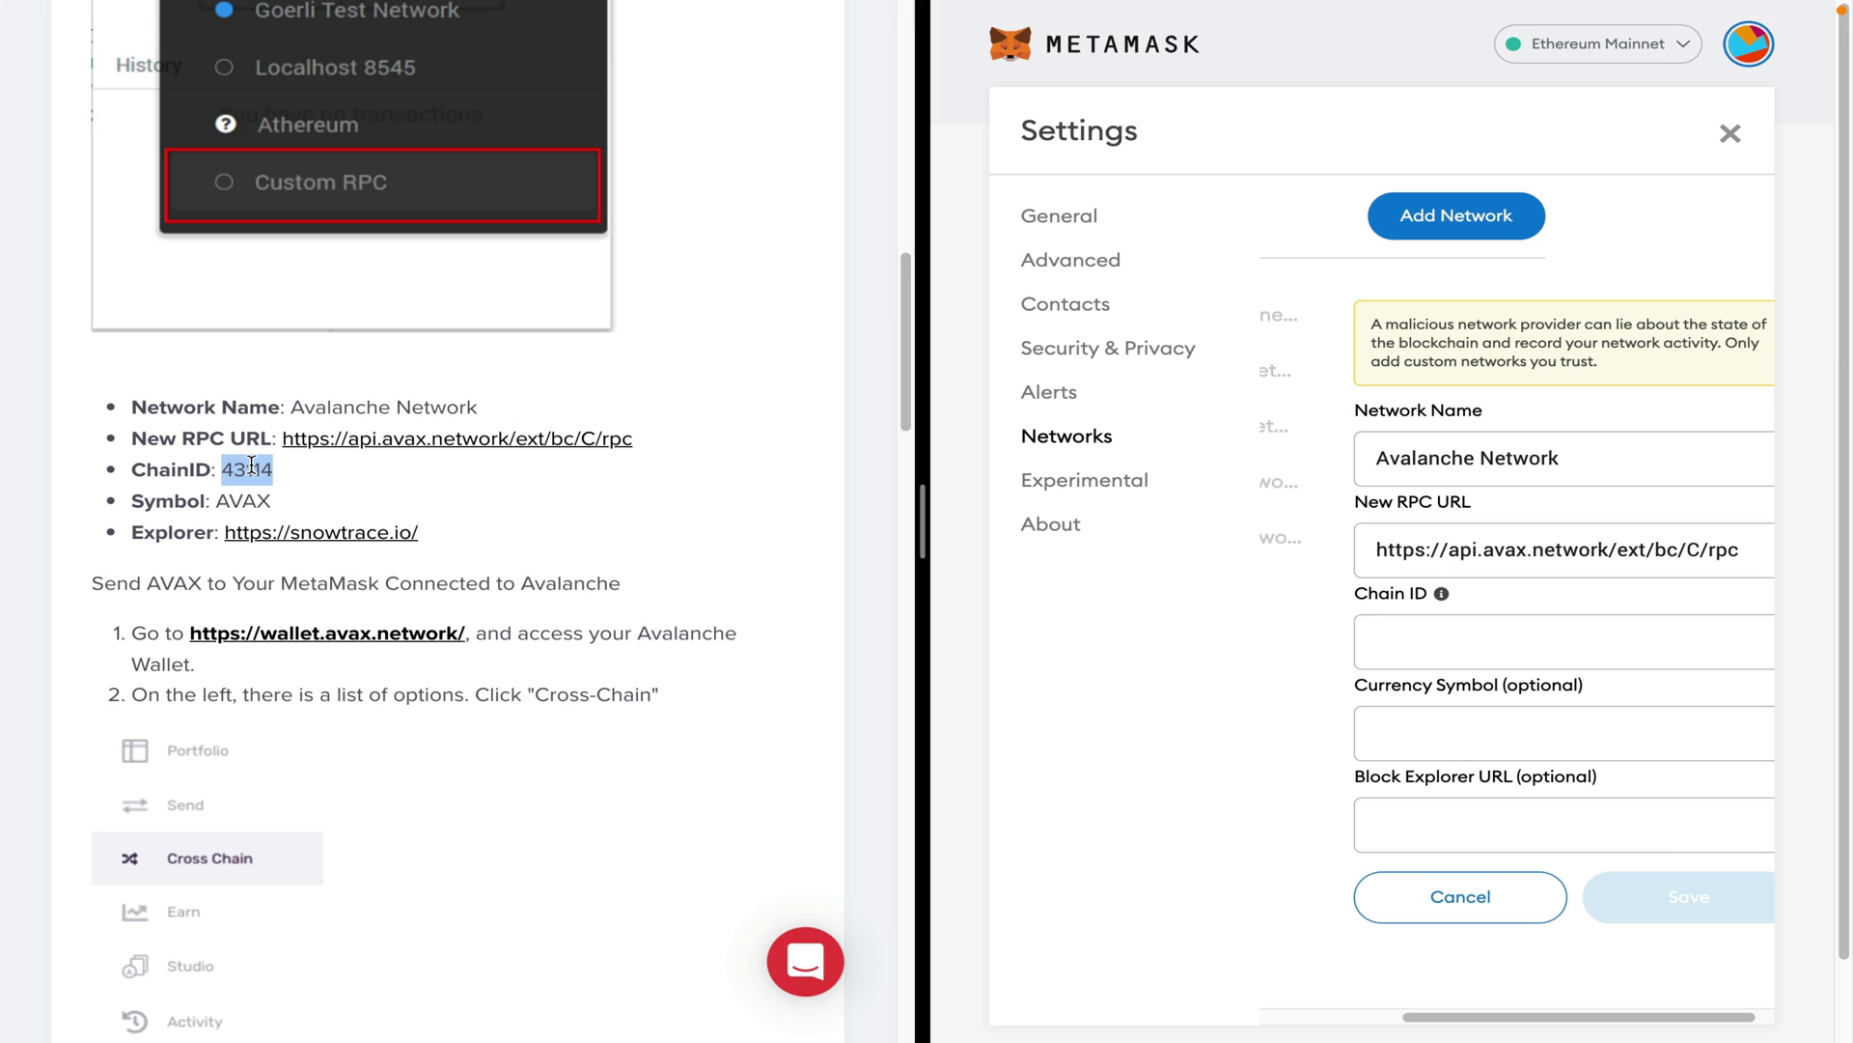
{"action": "left_click", "coordinate": [1444, 637]}
{"action": "key", "text": "super+v"}
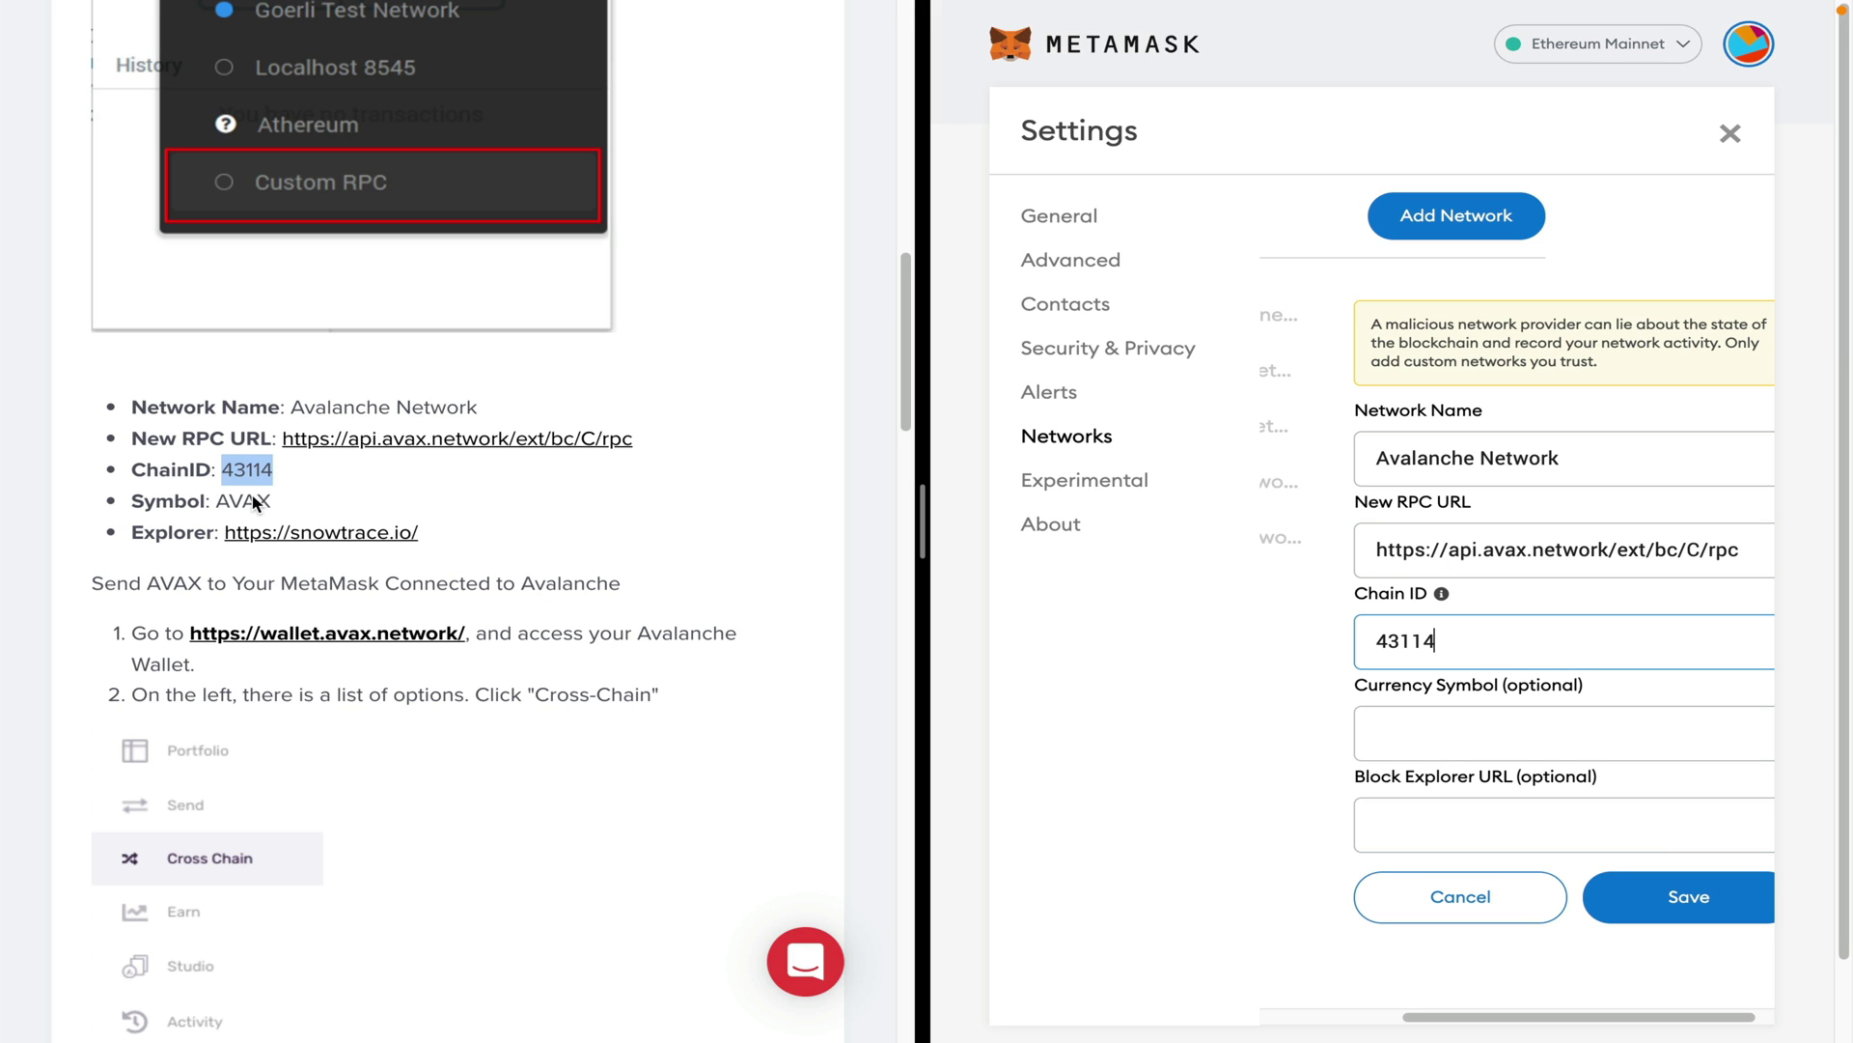
{"action": "double_click", "coordinate": [249, 497]}
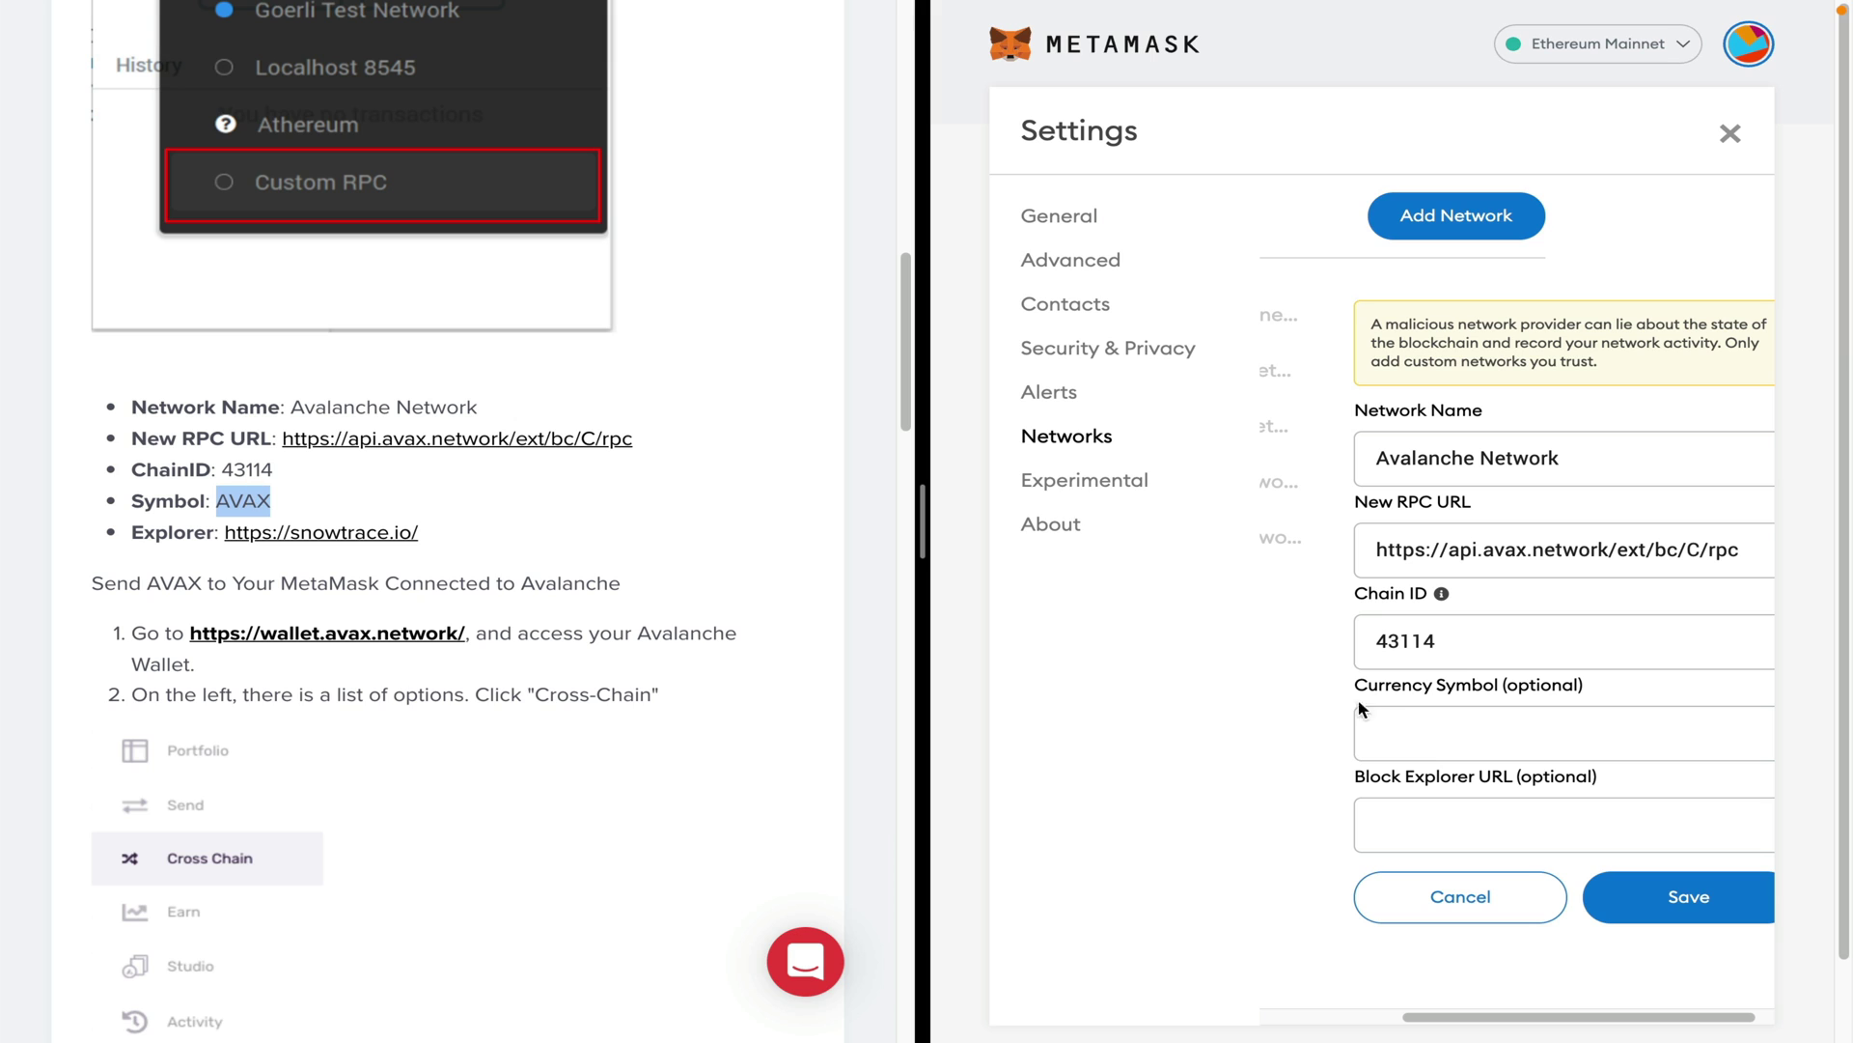
{"action": "left_click", "coordinate": [1423, 738]}
{"action": "key", "text": "super+v"}
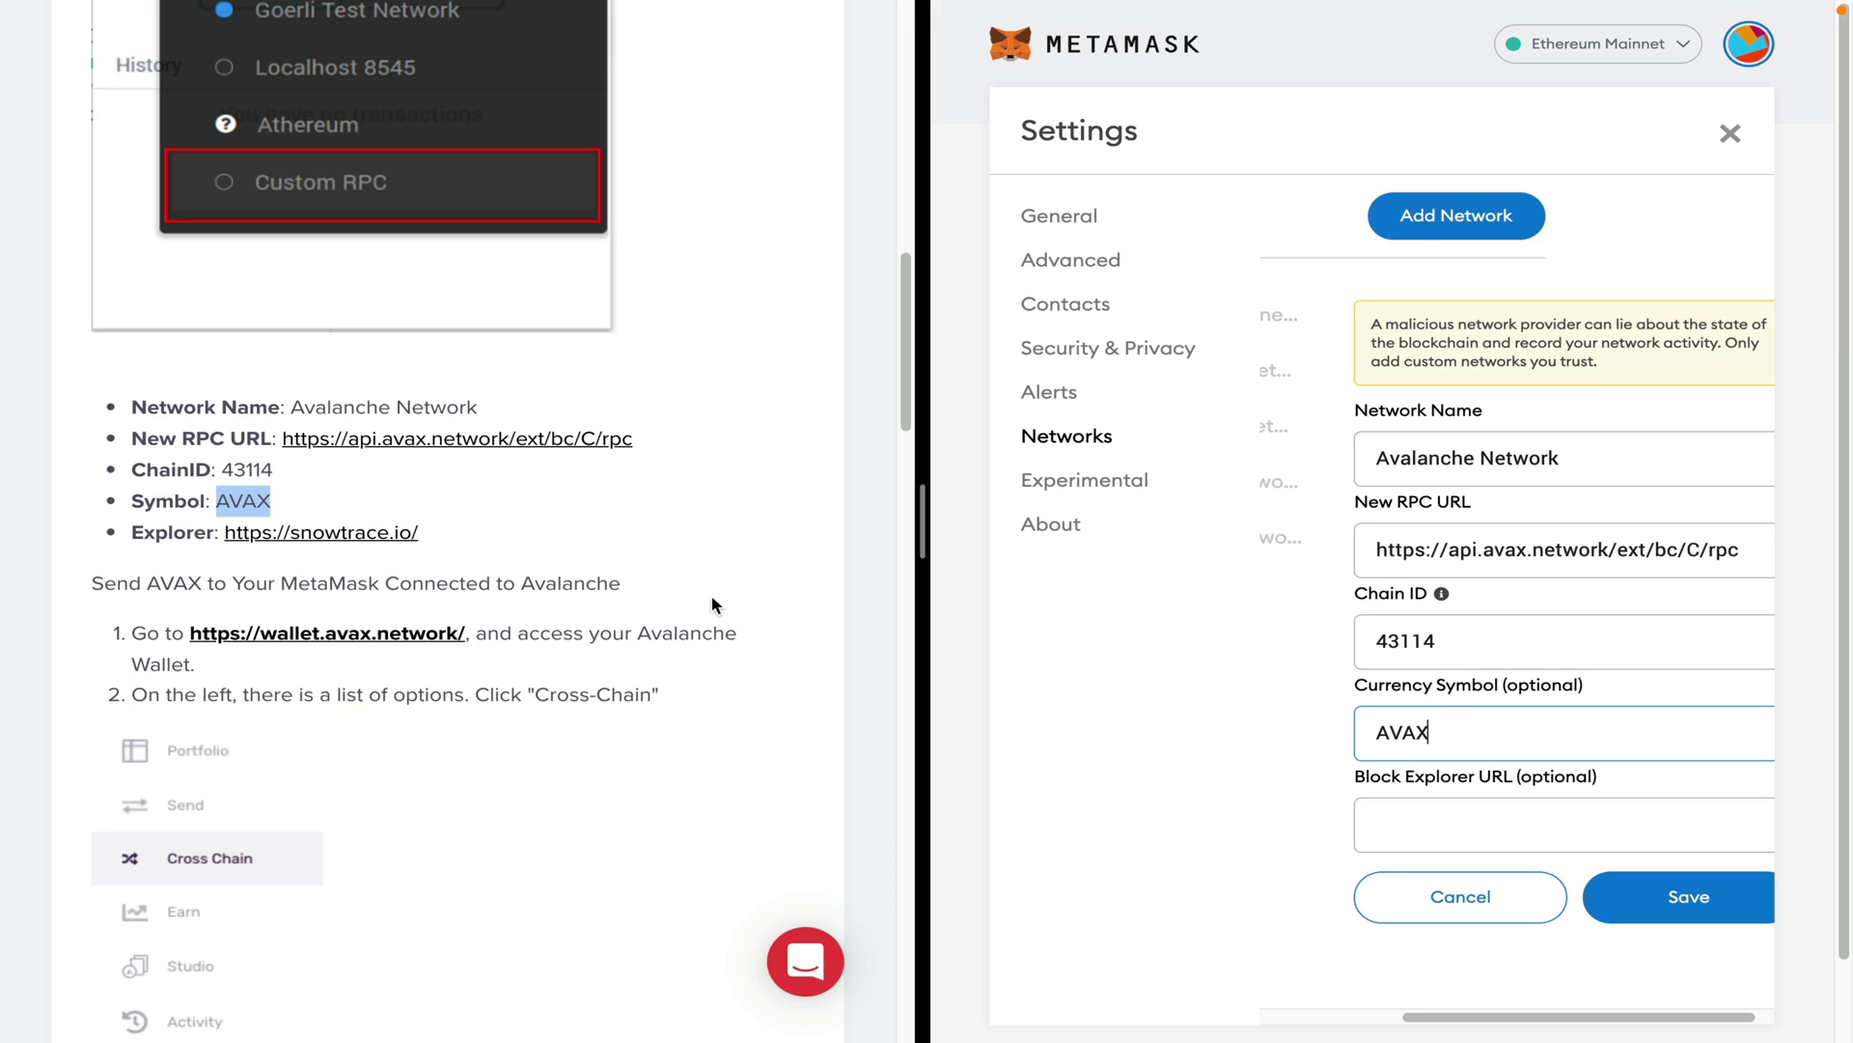
{"action": "right_click", "coordinate": [314, 533]}
{"action": "key", "text": "super+c"}
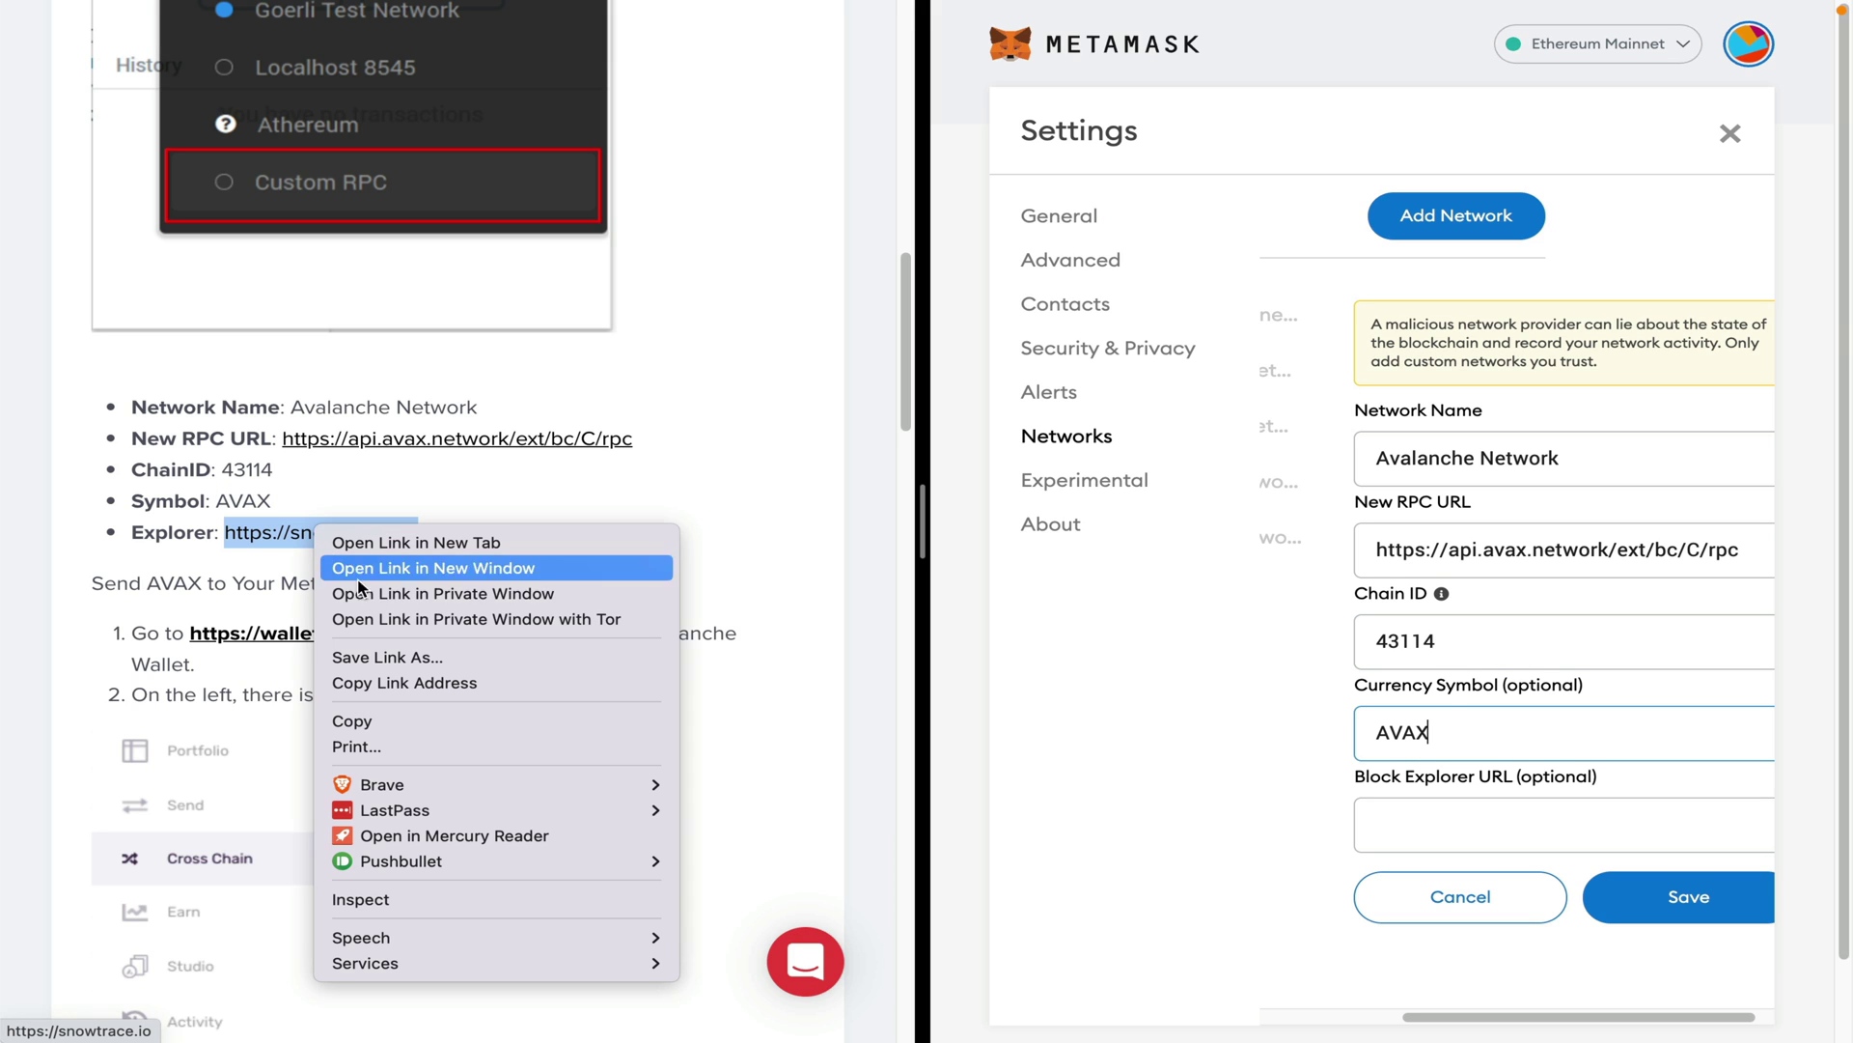
{"action": "left_click", "coordinate": [425, 721]}
{"action": "left_click", "coordinate": [1419, 830]}
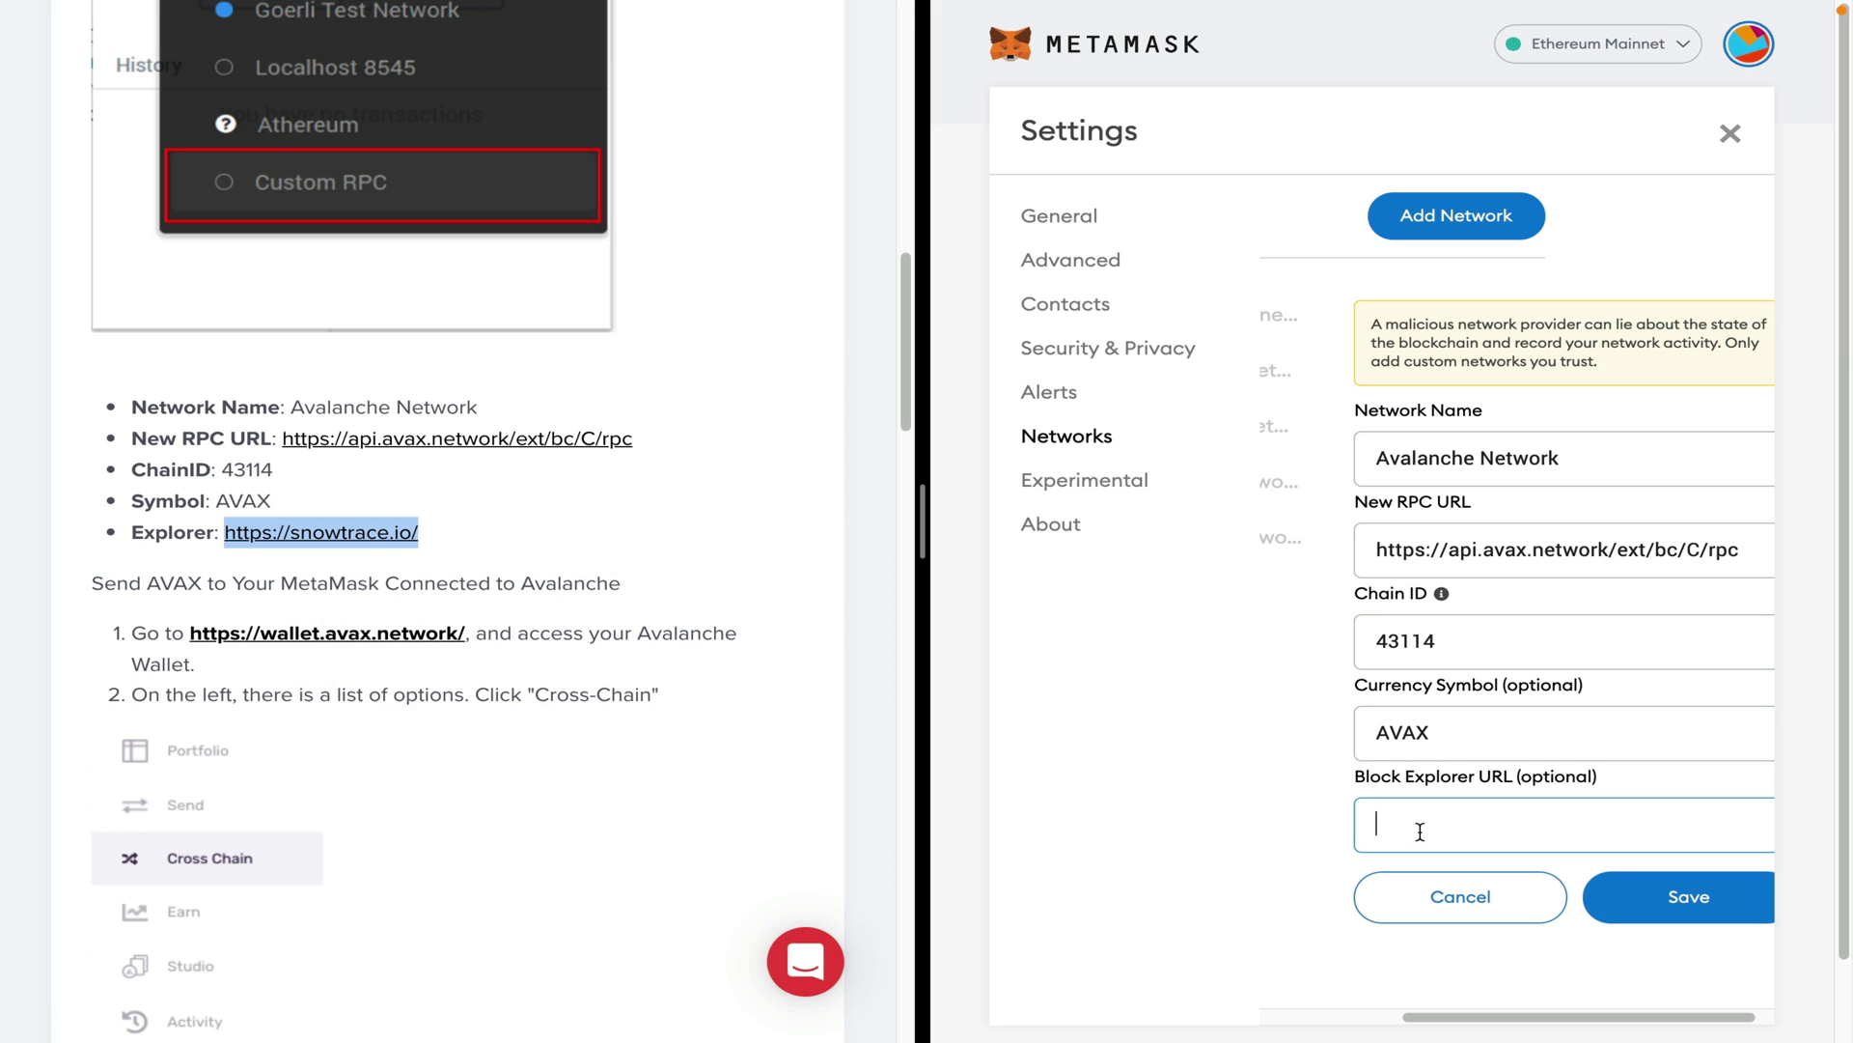
{"action": "key", "text": "super+v"}
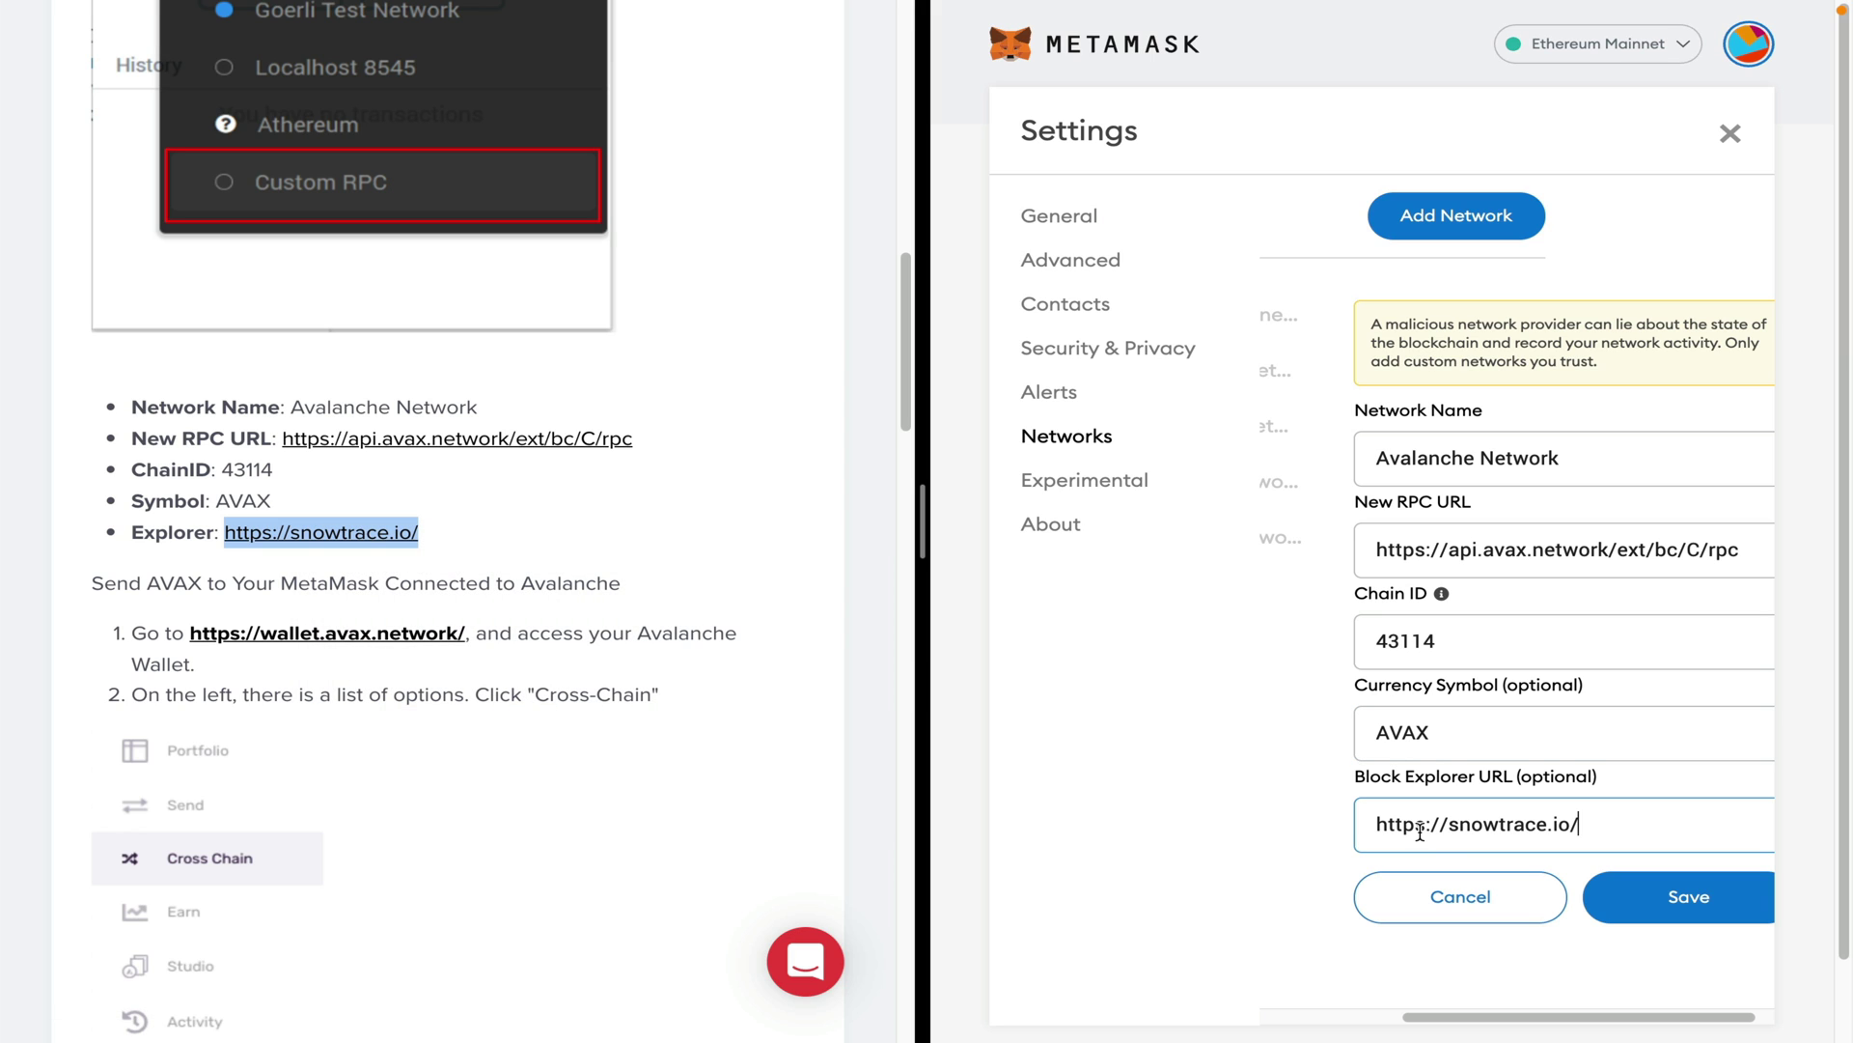
- Save Avalanche Network in MetaMask, copy the account address, and return to Avalanche Wallet
{"action": "left_click", "coordinate": [1689, 902]}
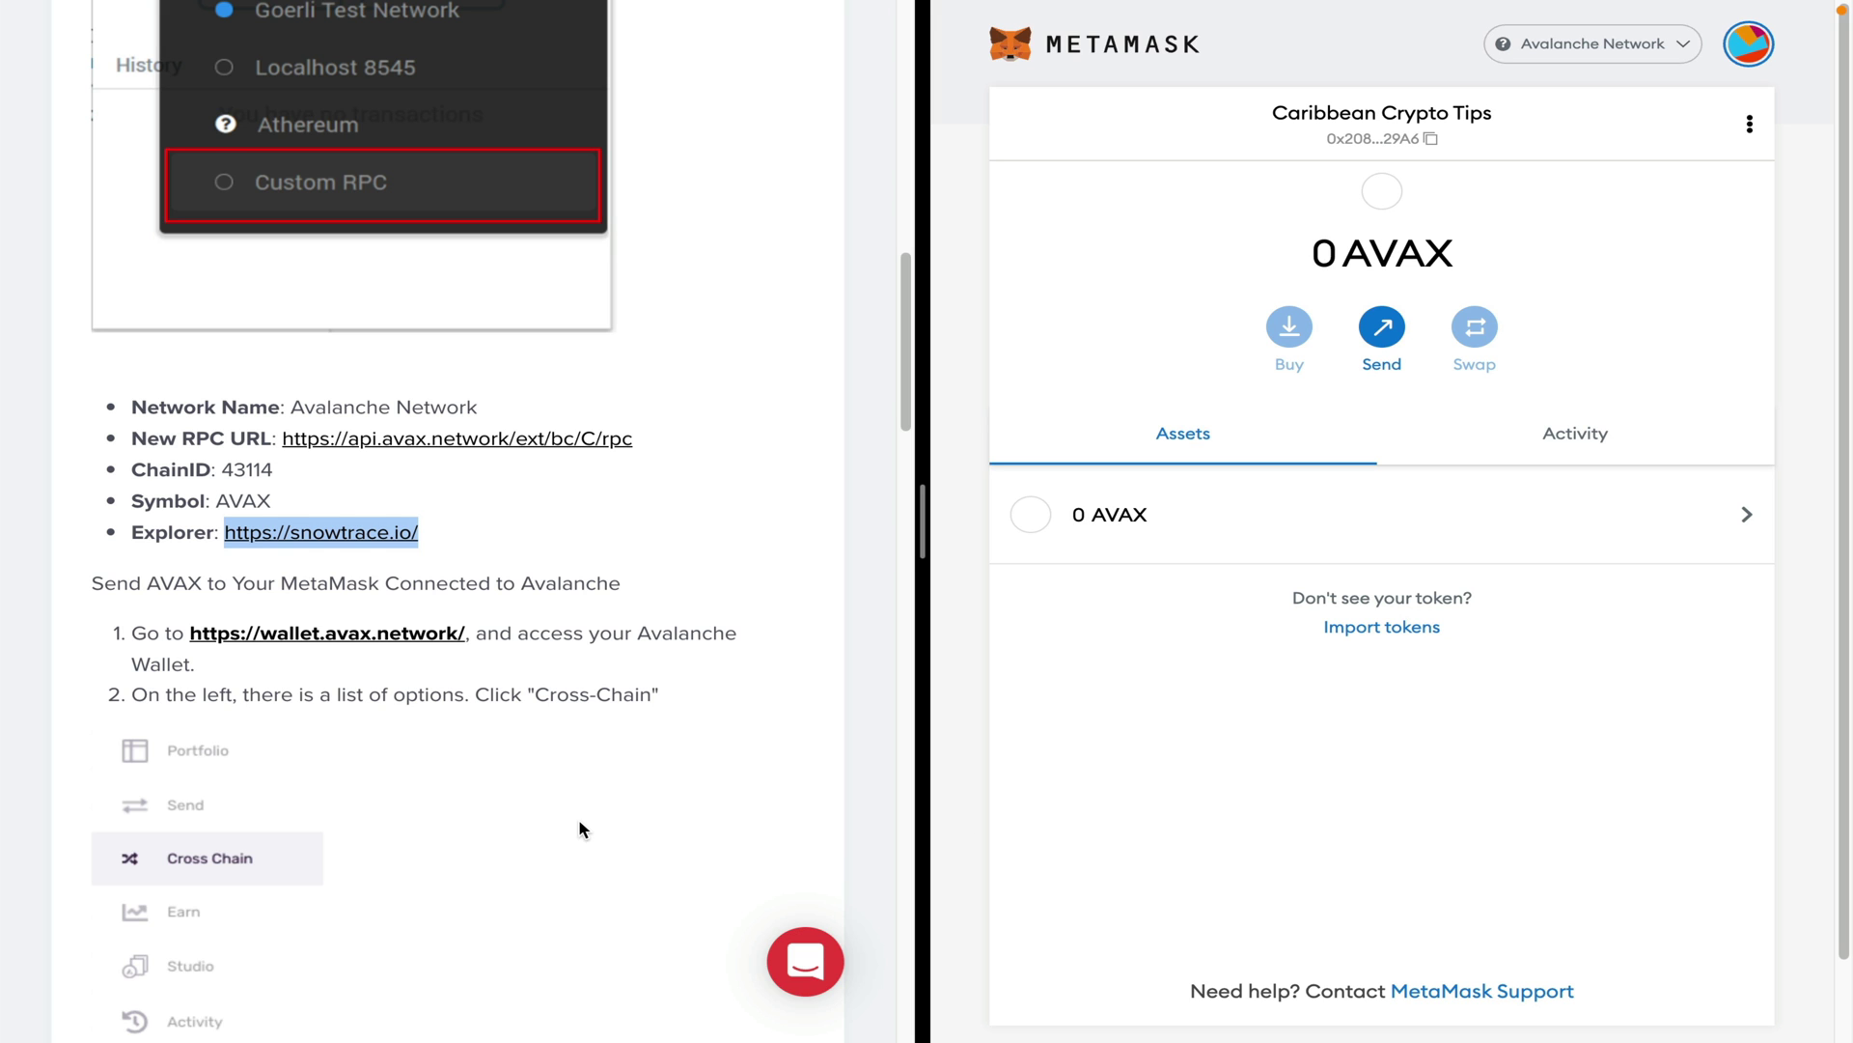
{"action": "scroll", "coordinate": [579, 821], "scroll_direction": "down", "scroll_amount": 7}
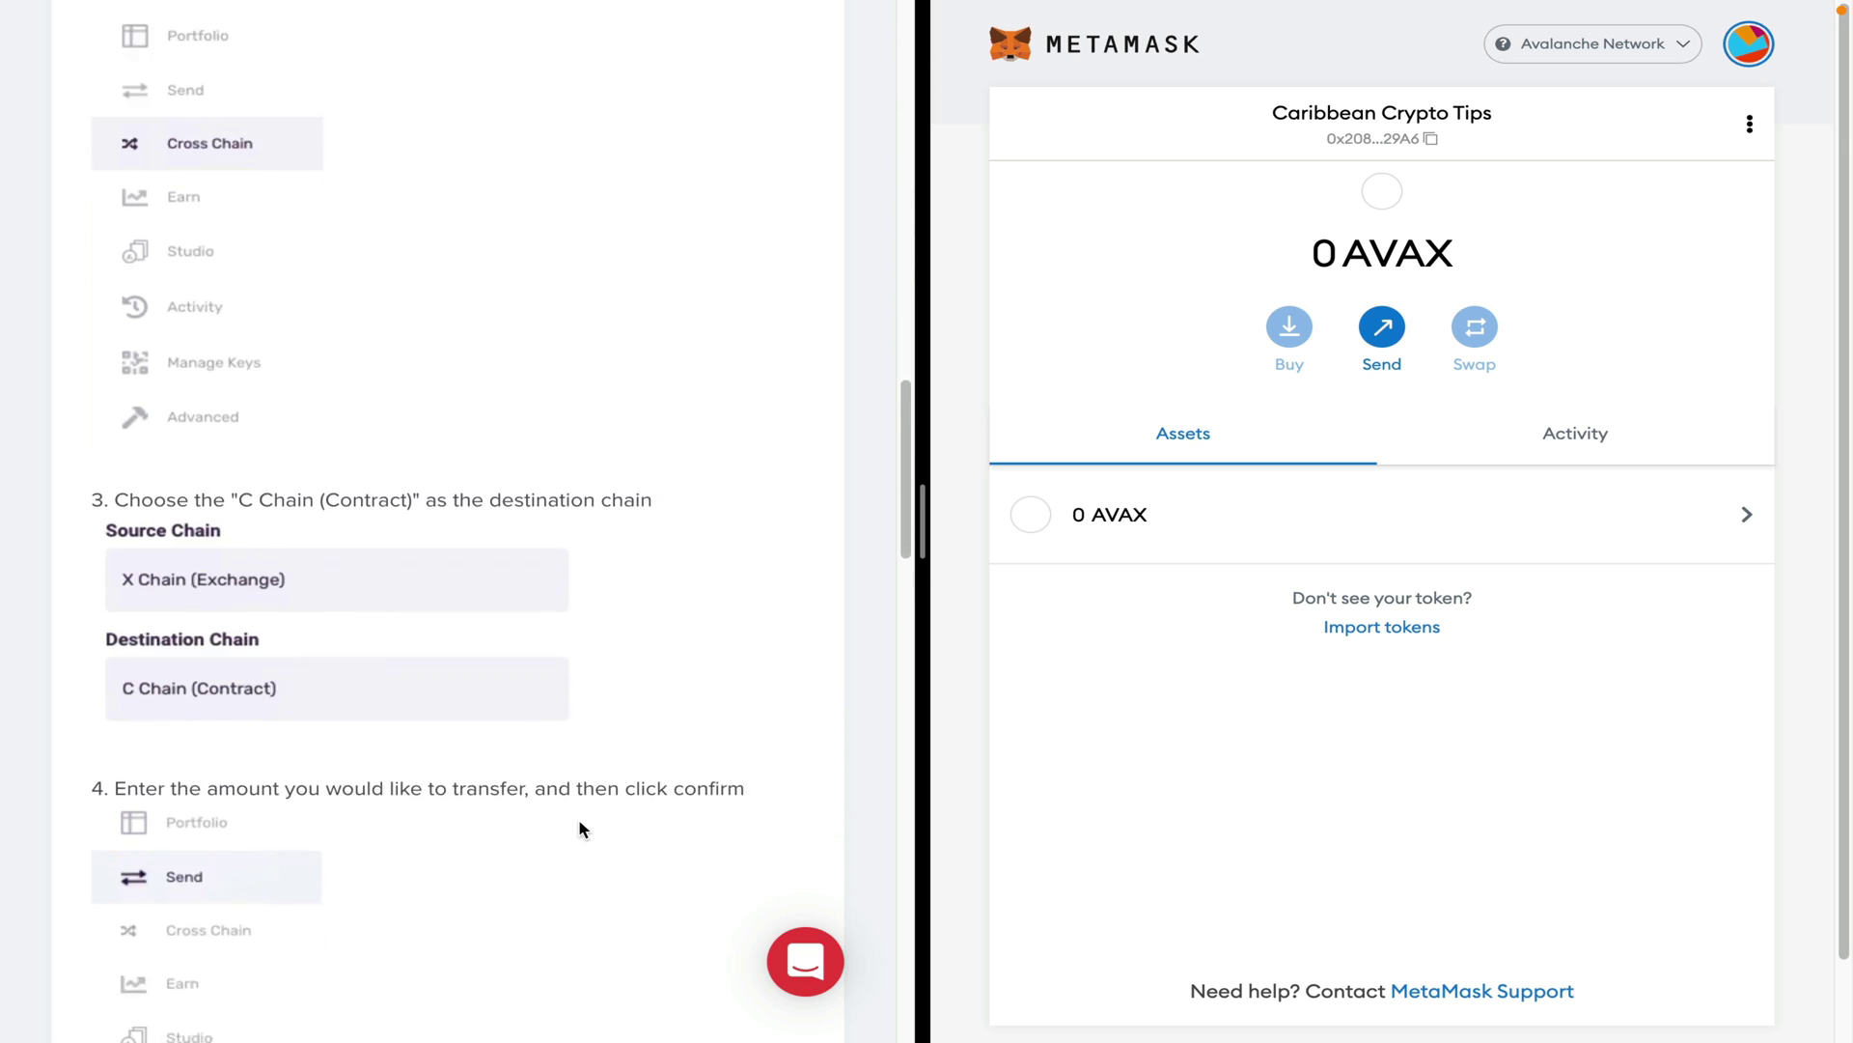
{"action": "scroll", "coordinate": [582, 829], "scroll_direction": "down", "scroll_amount": 5}
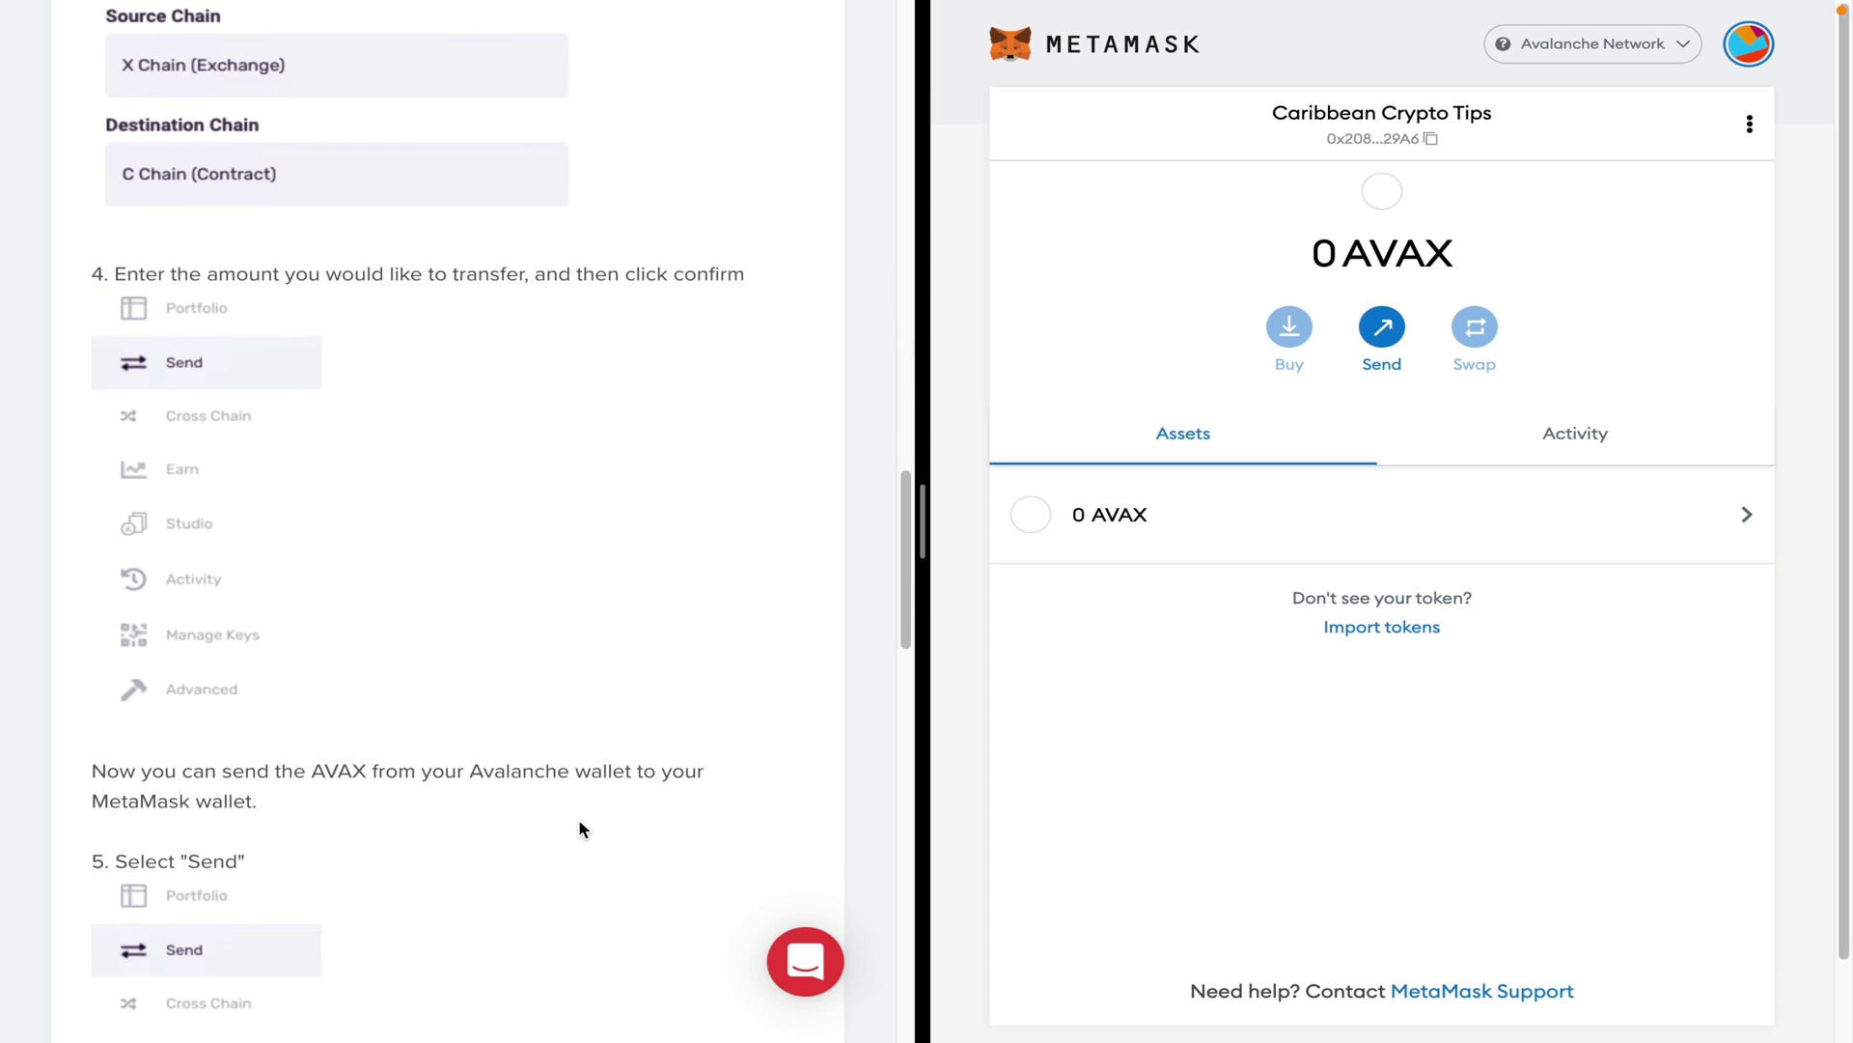
{"action": "scroll", "coordinate": [582, 829], "scroll_direction": "down", "scroll_amount": 7}
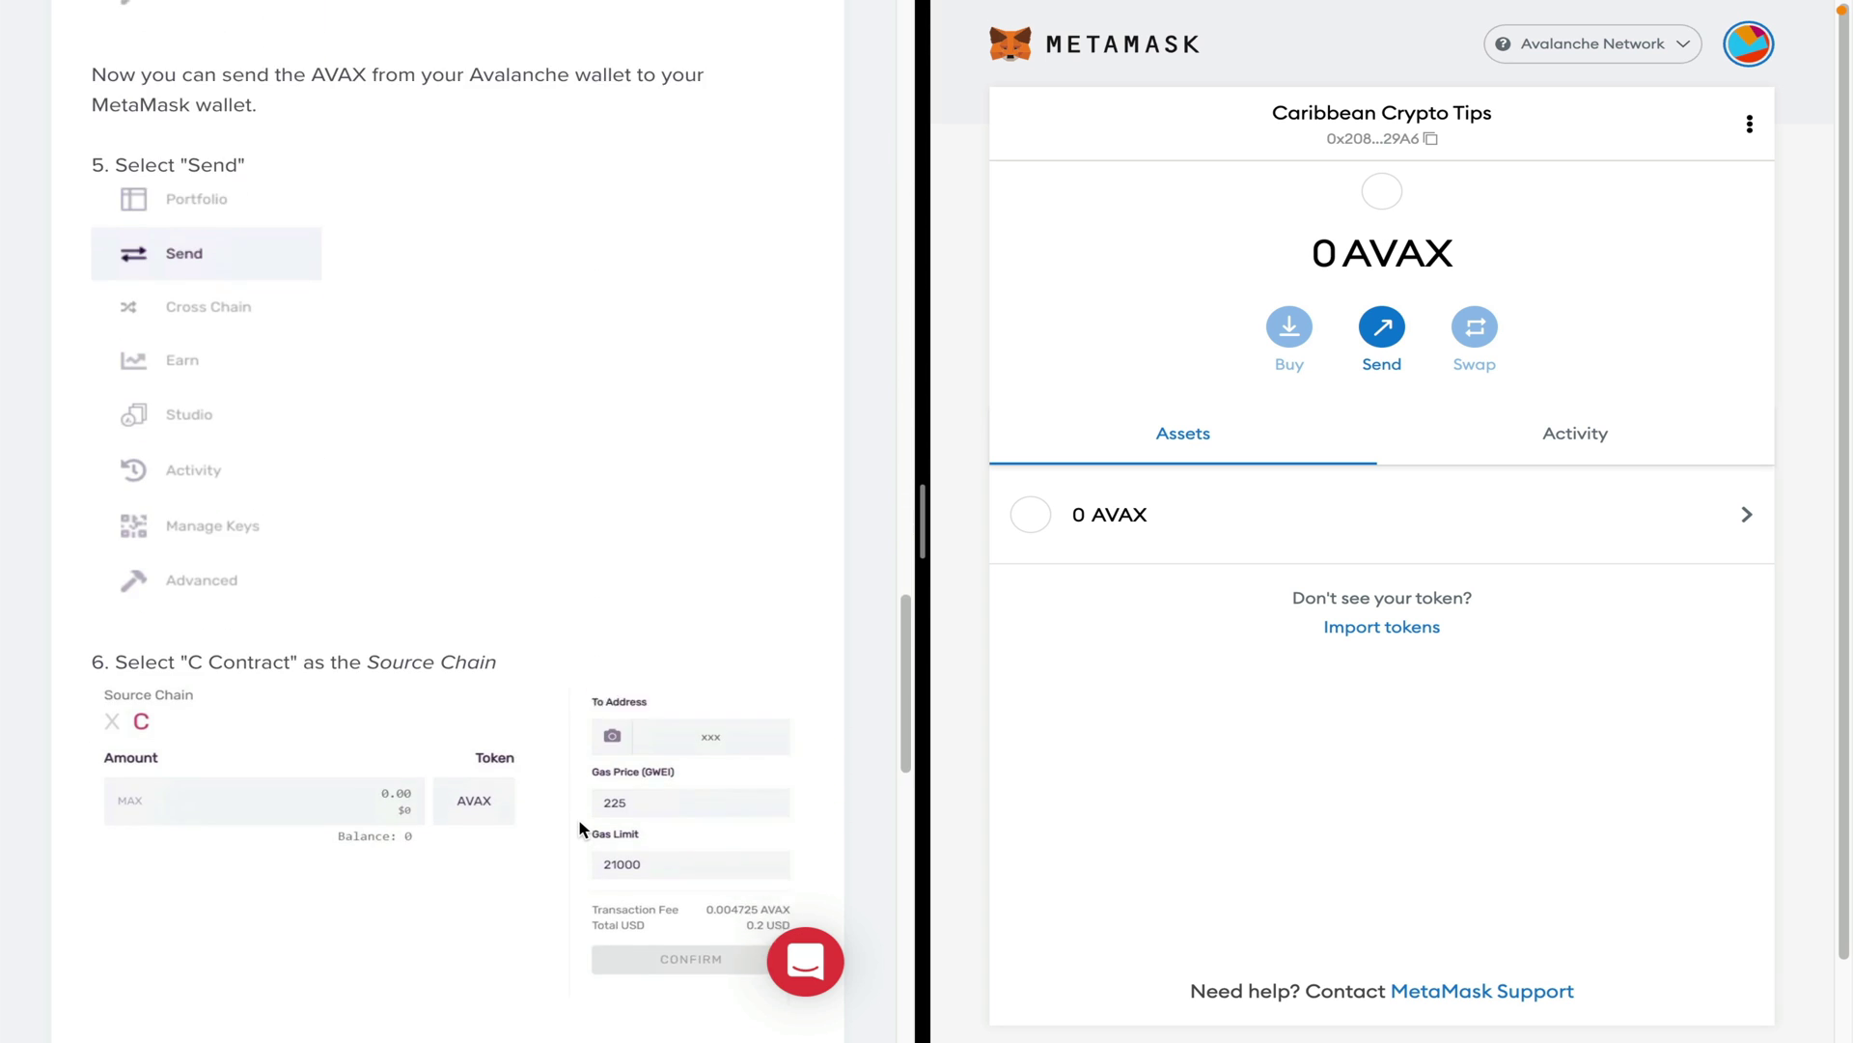
{"action": "scroll", "coordinate": [582, 828], "scroll_direction": "down", "scroll_amount": 5}
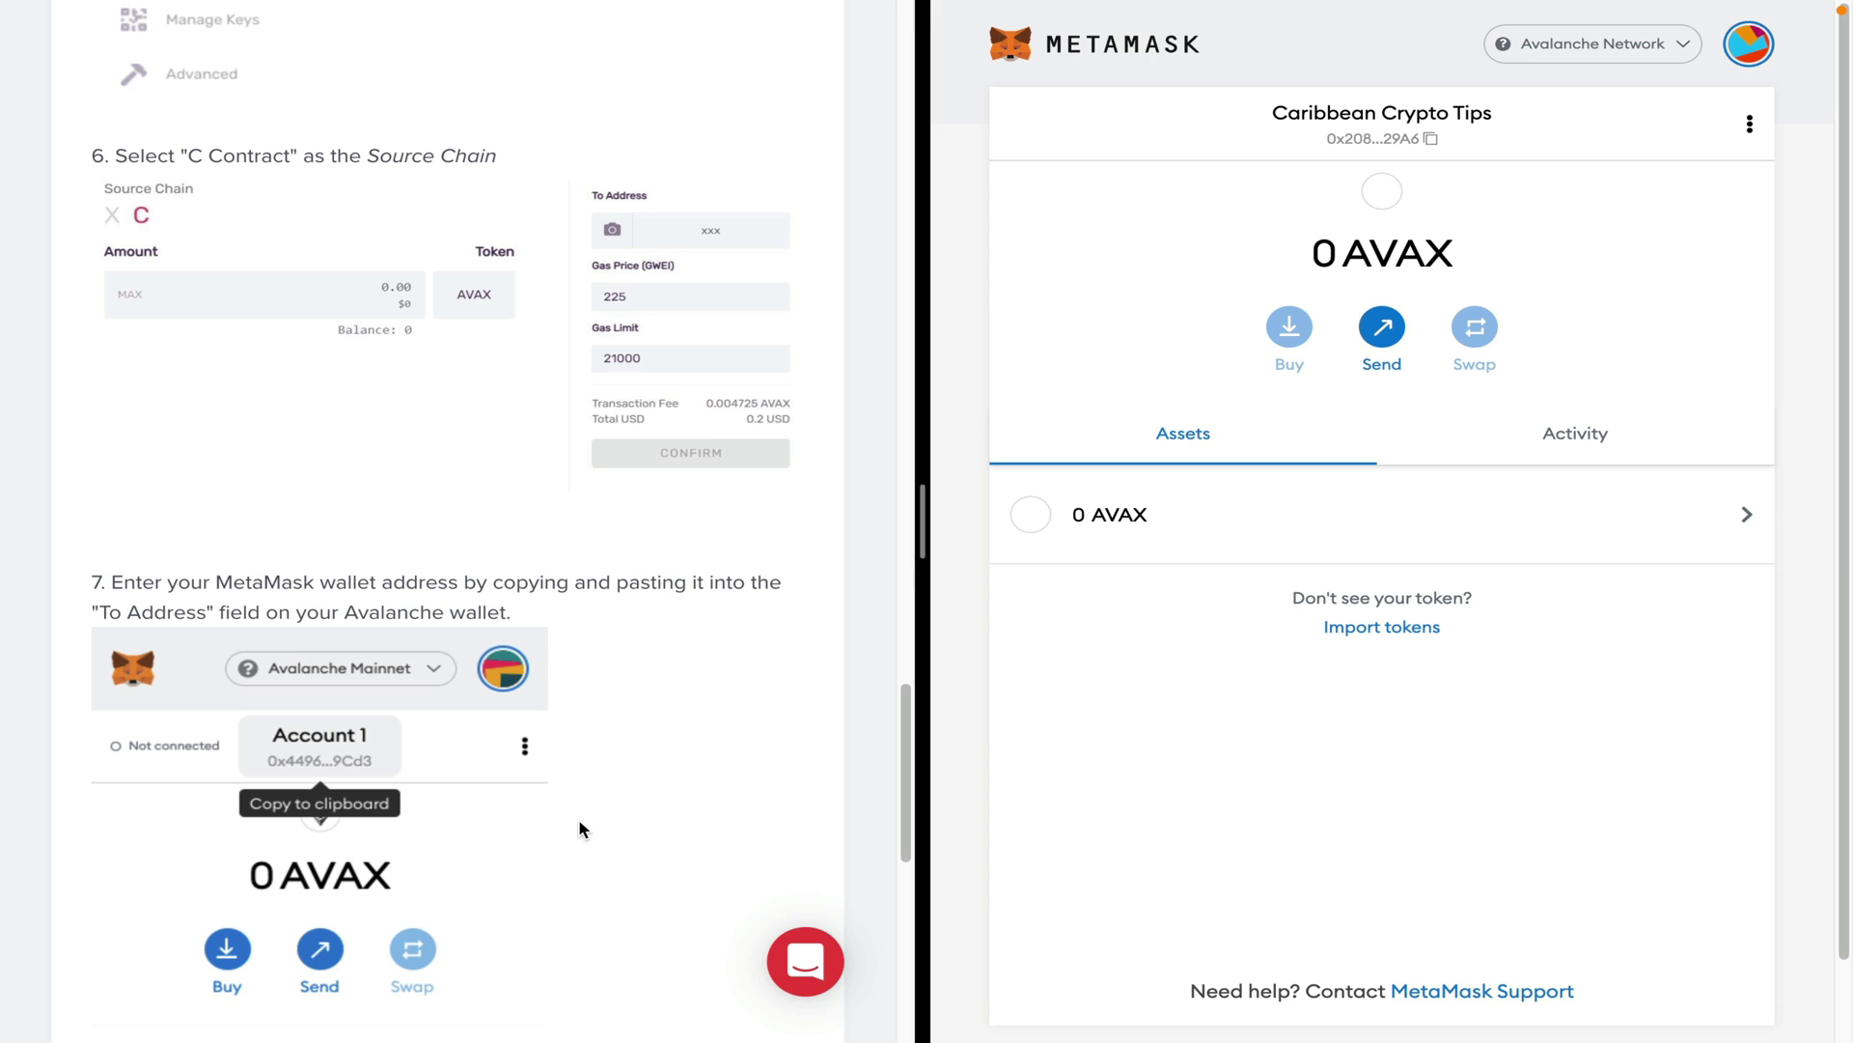
{"action": "scroll", "coordinate": [589, 840], "scroll_direction": "down", "scroll_amount": 1}
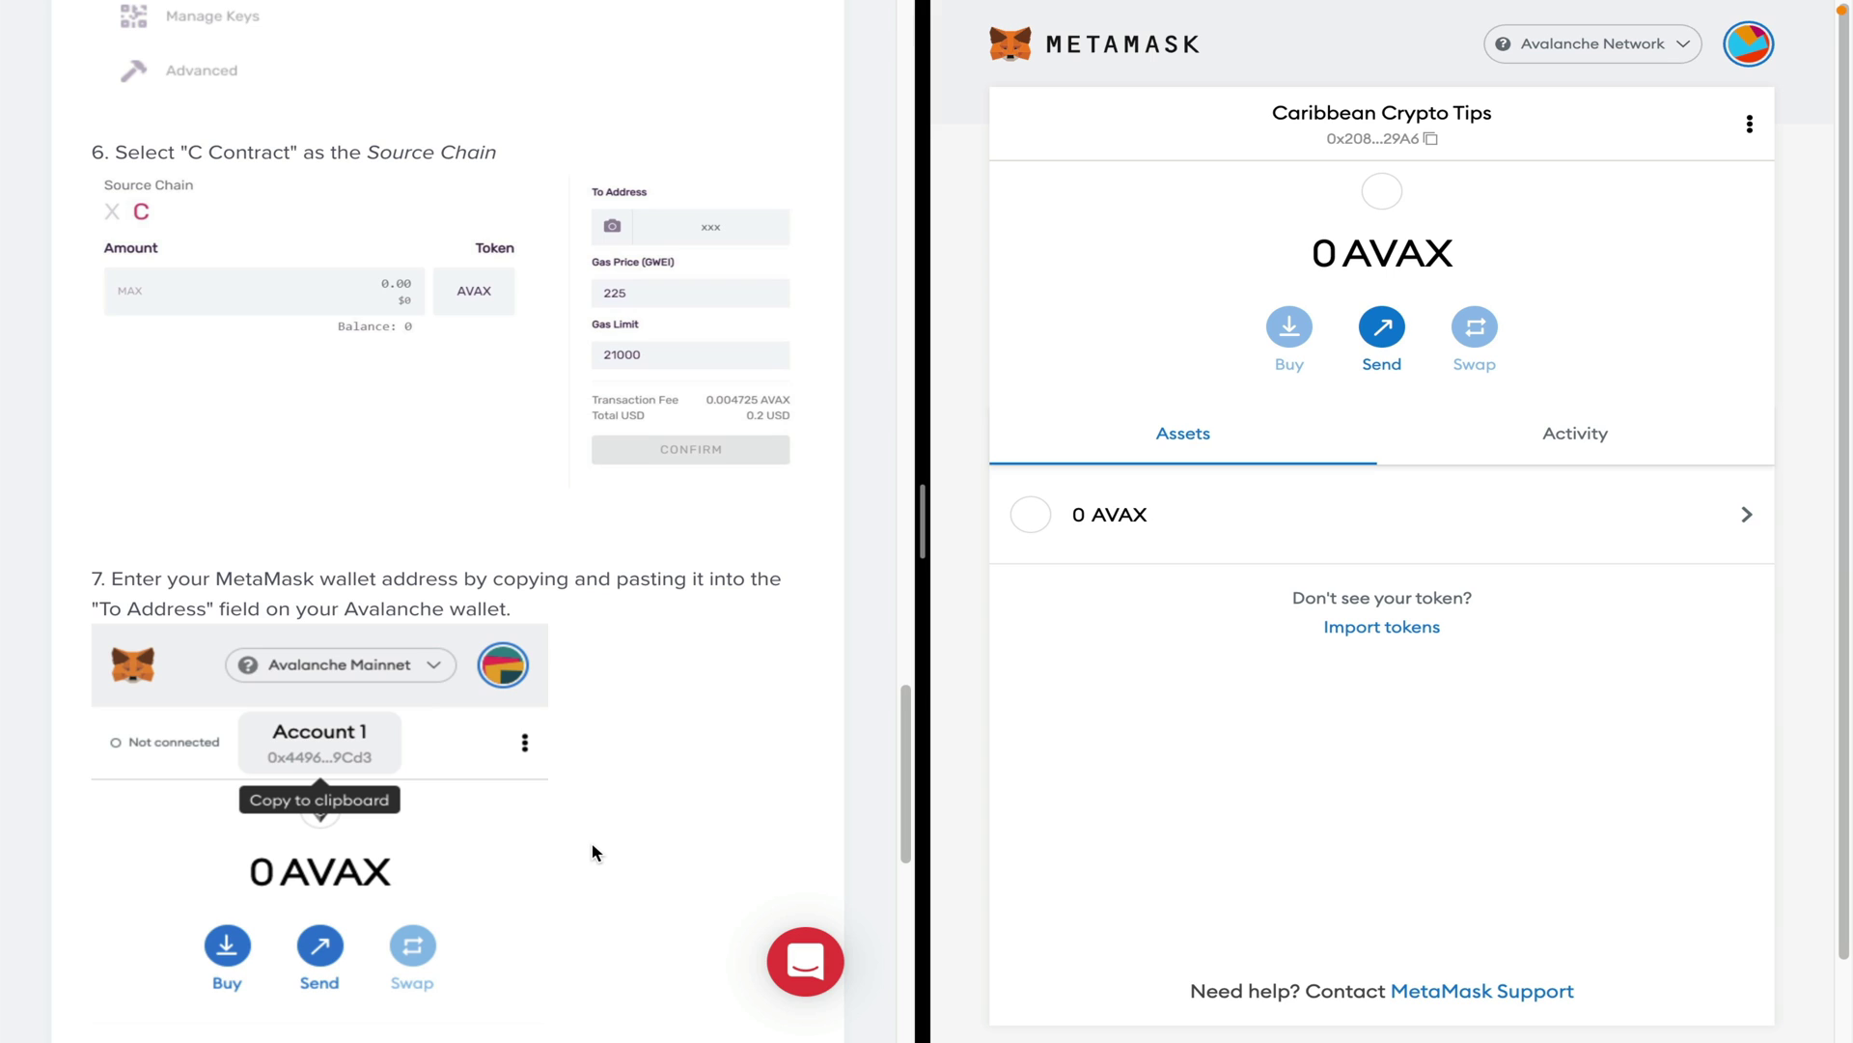
{"action": "left_click", "coordinate": [1432, 142]}
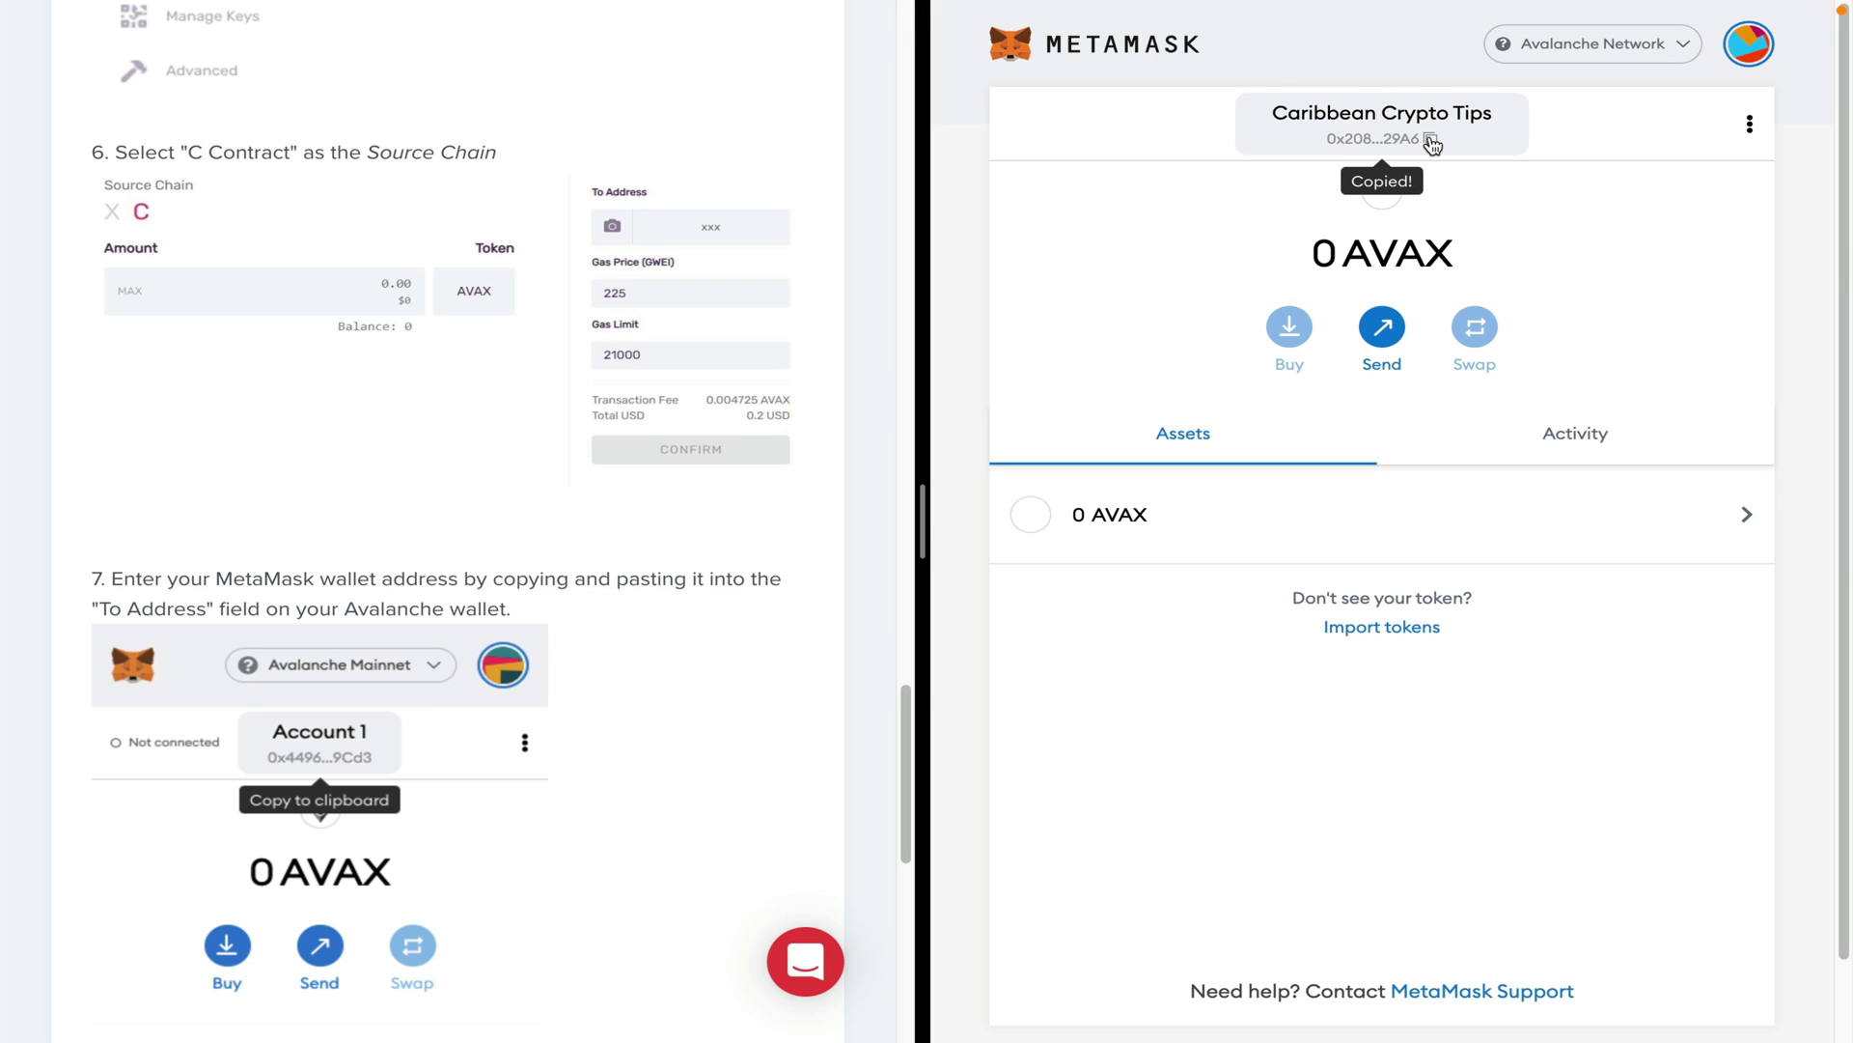
{"action": "key", "text": "ctrl+Right"}
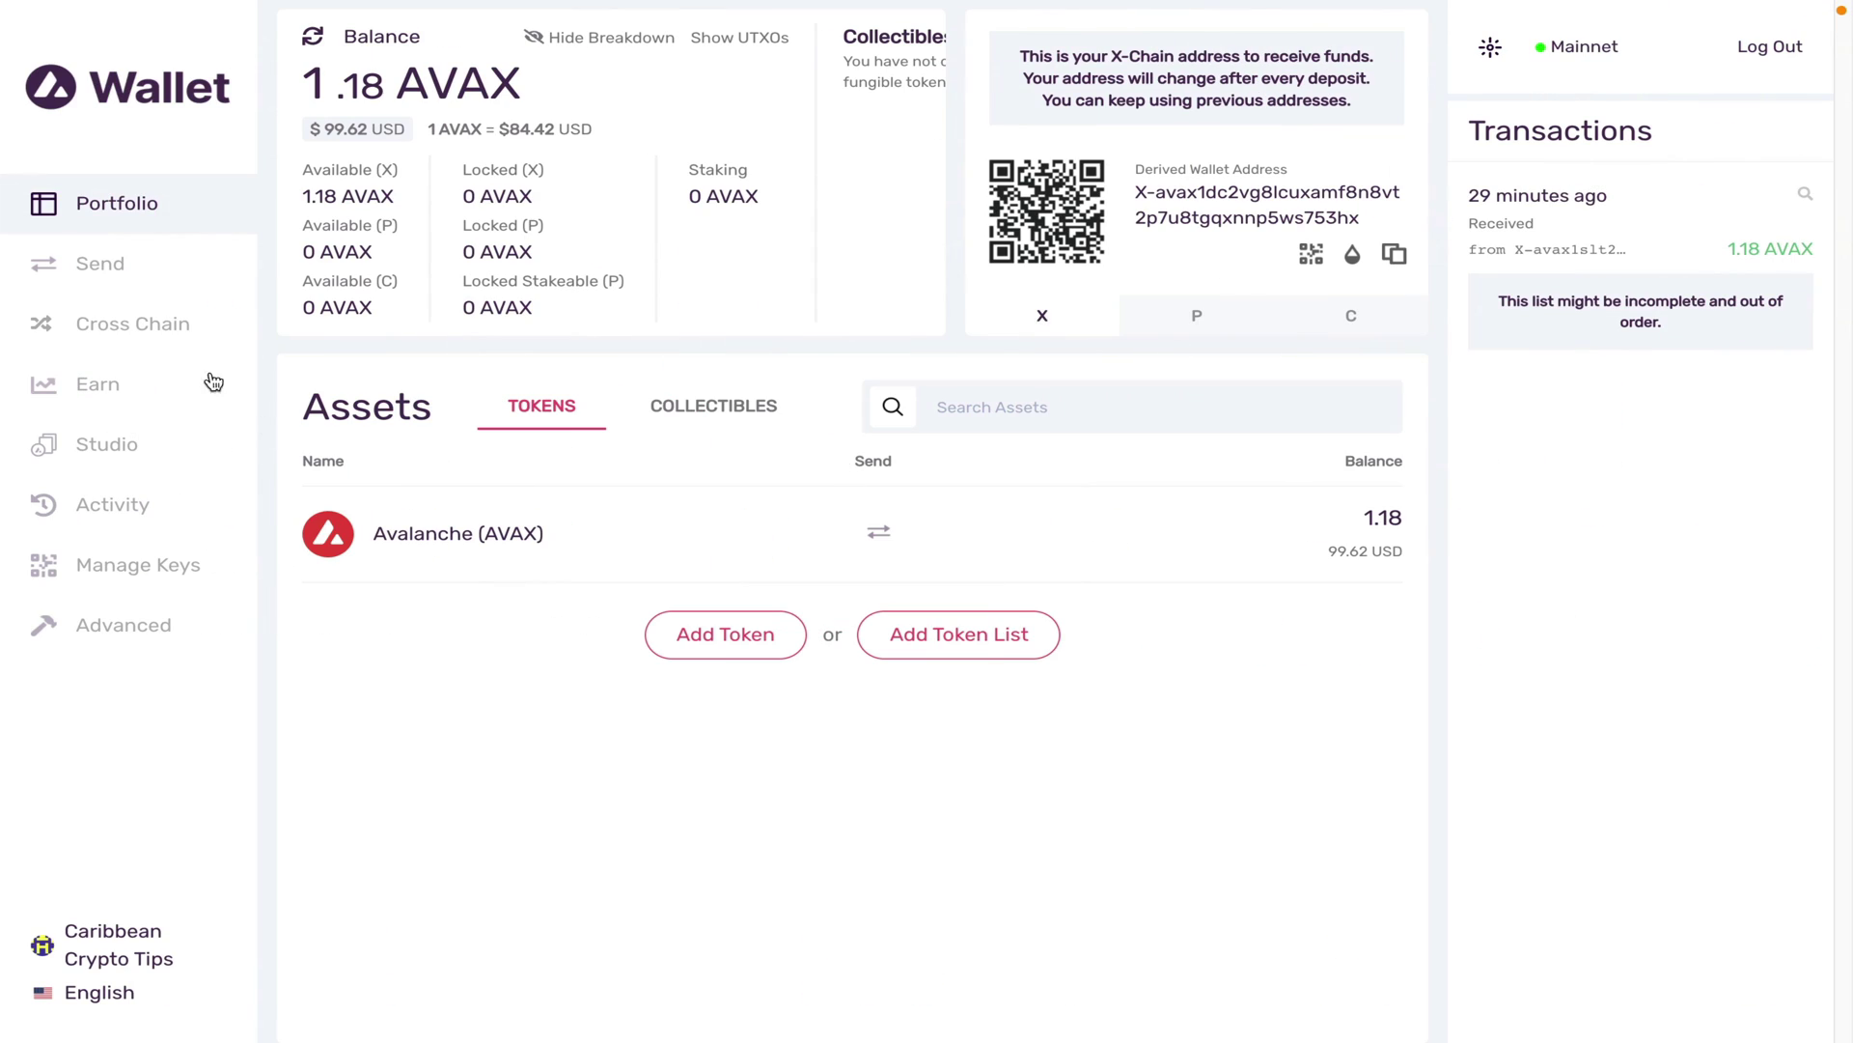
- Transfer the maximum 1.178 AVAX cross-chain from X-Chain to C-Chain (Contract)
{"action": "left_click", "coordinate": [123, 328]}
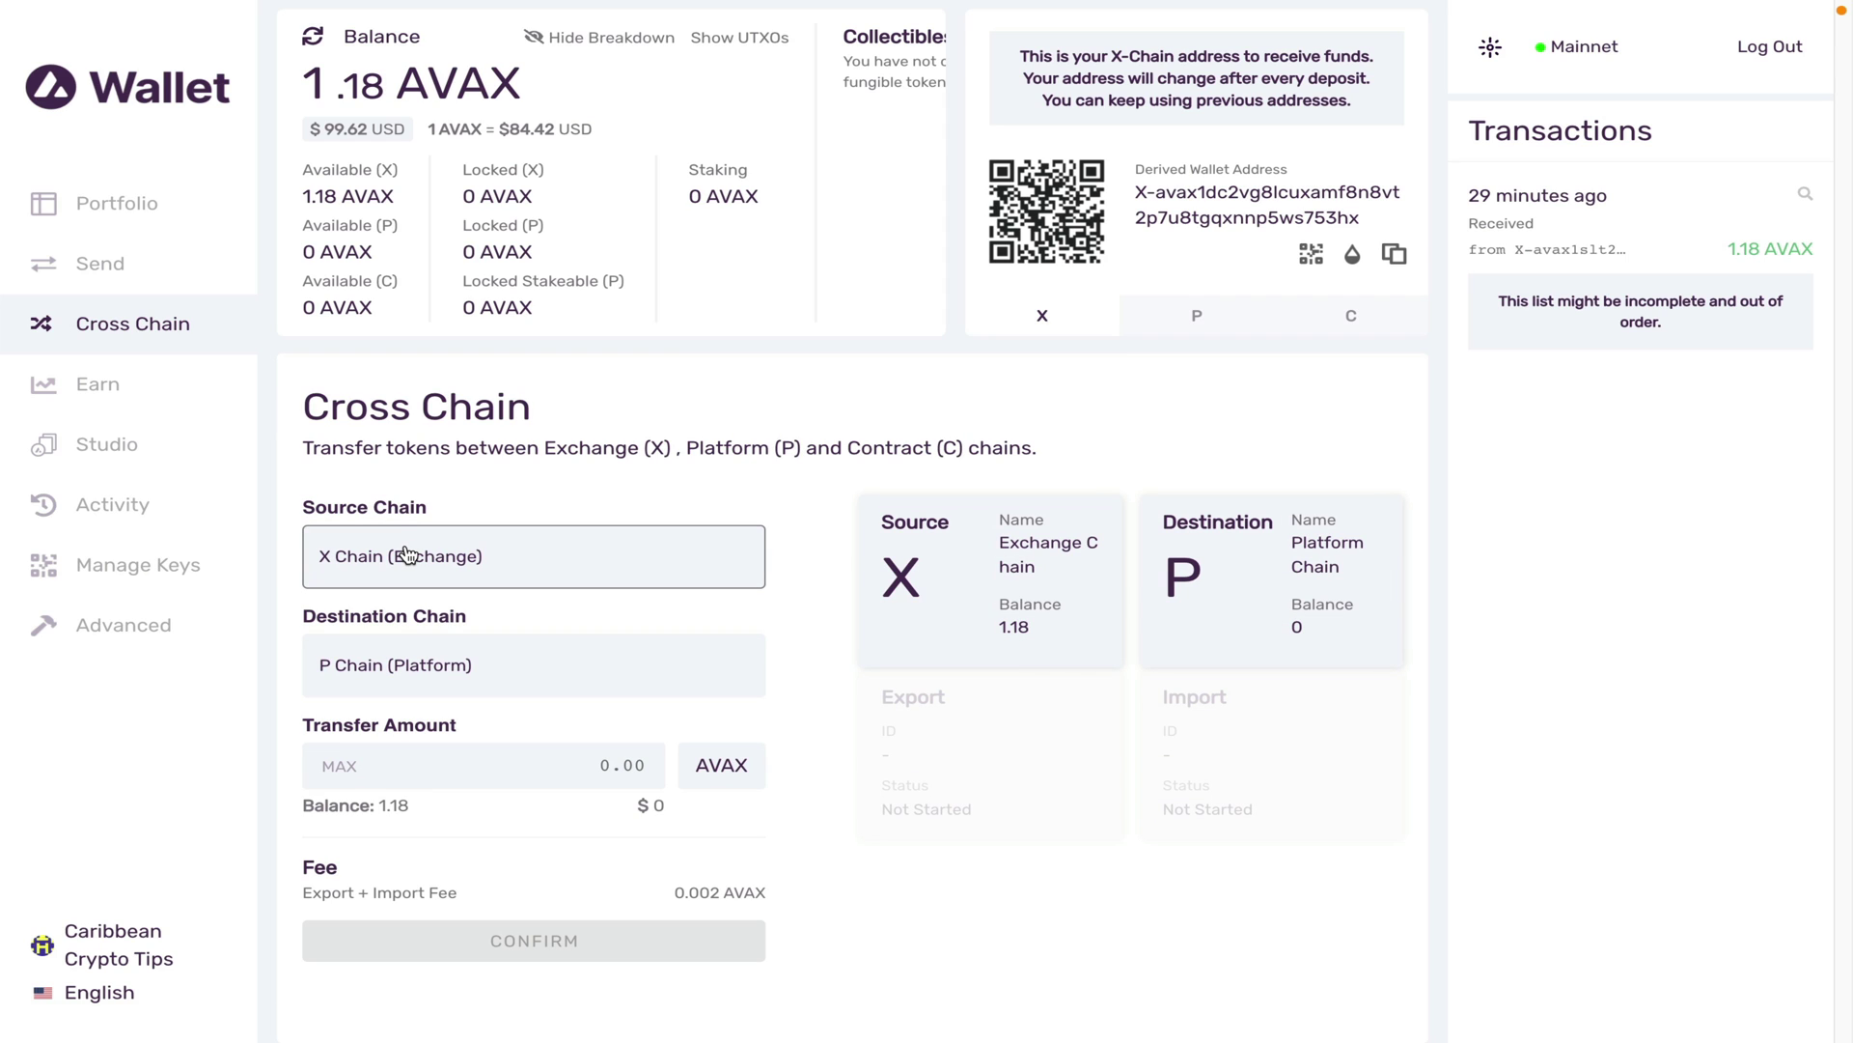
{"action": "left_click", "coordinate": [460, 662]}
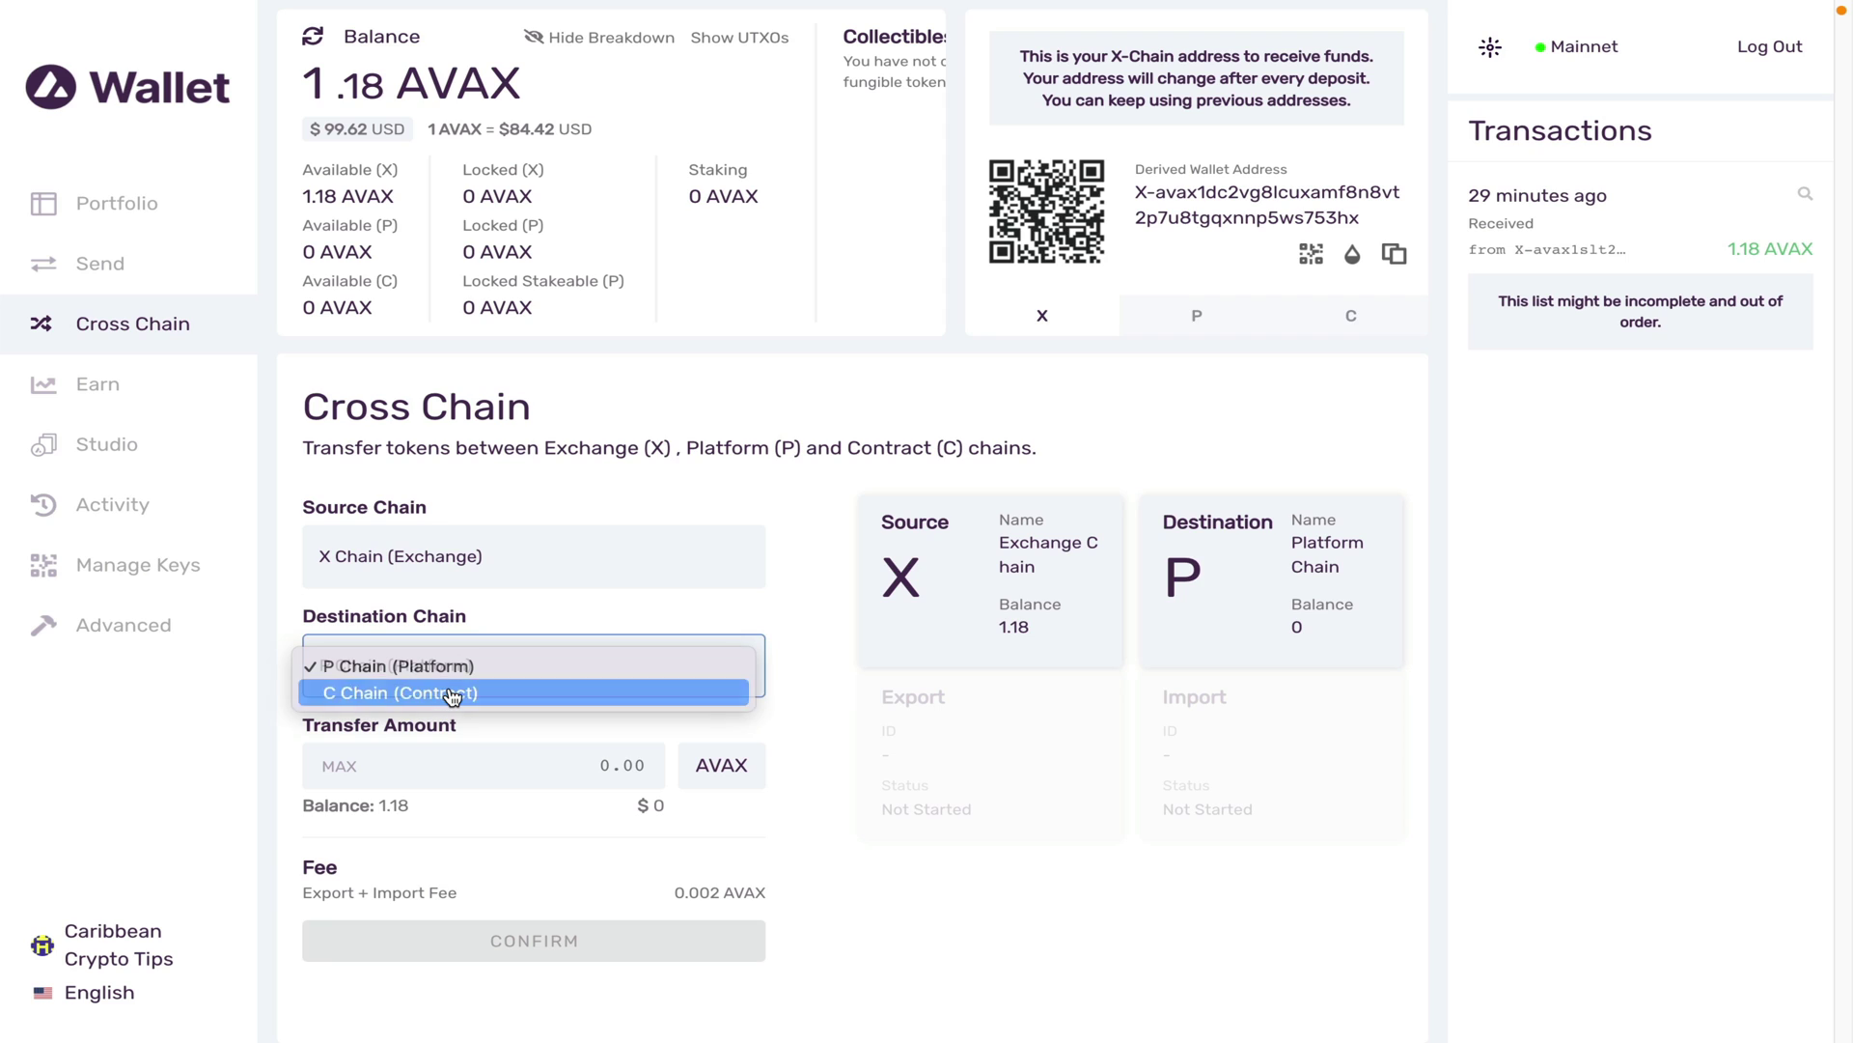
{"action": "left_click", "coordinate": [452, 694]}
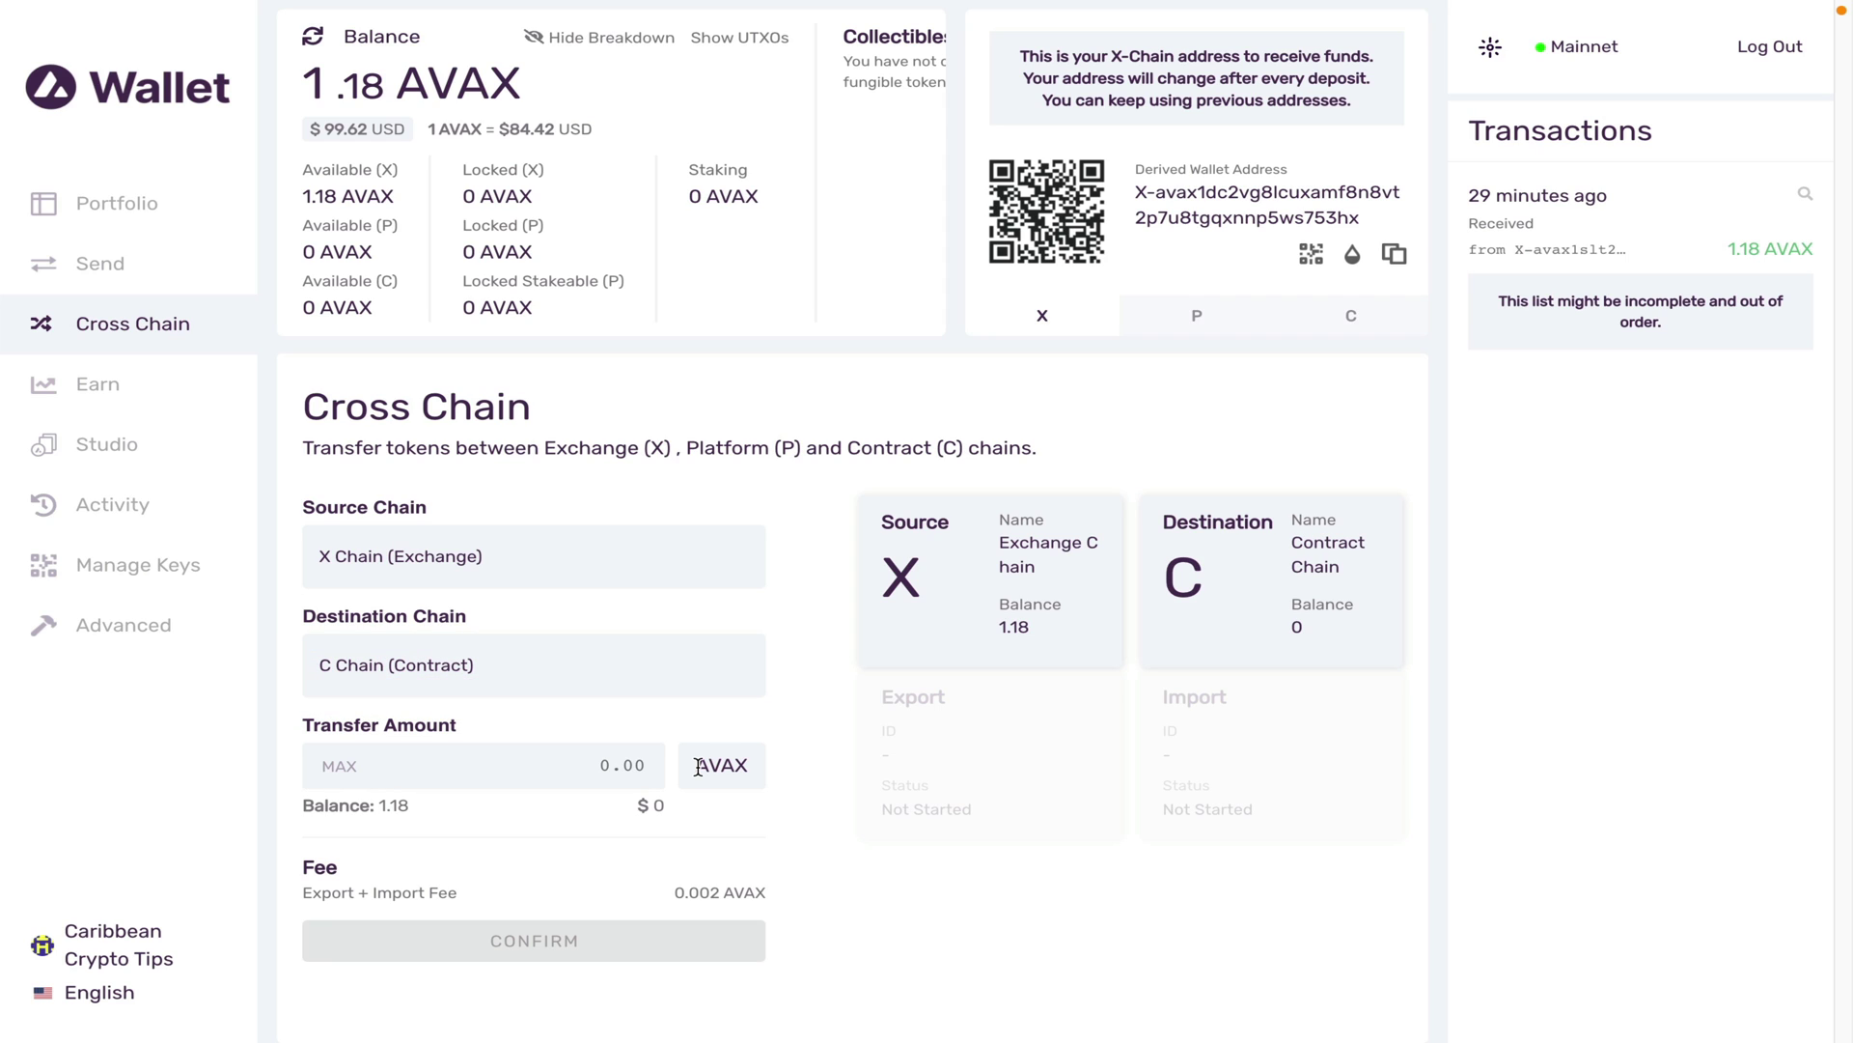
{"action": "left_click", "coordinate": [338, 767]}
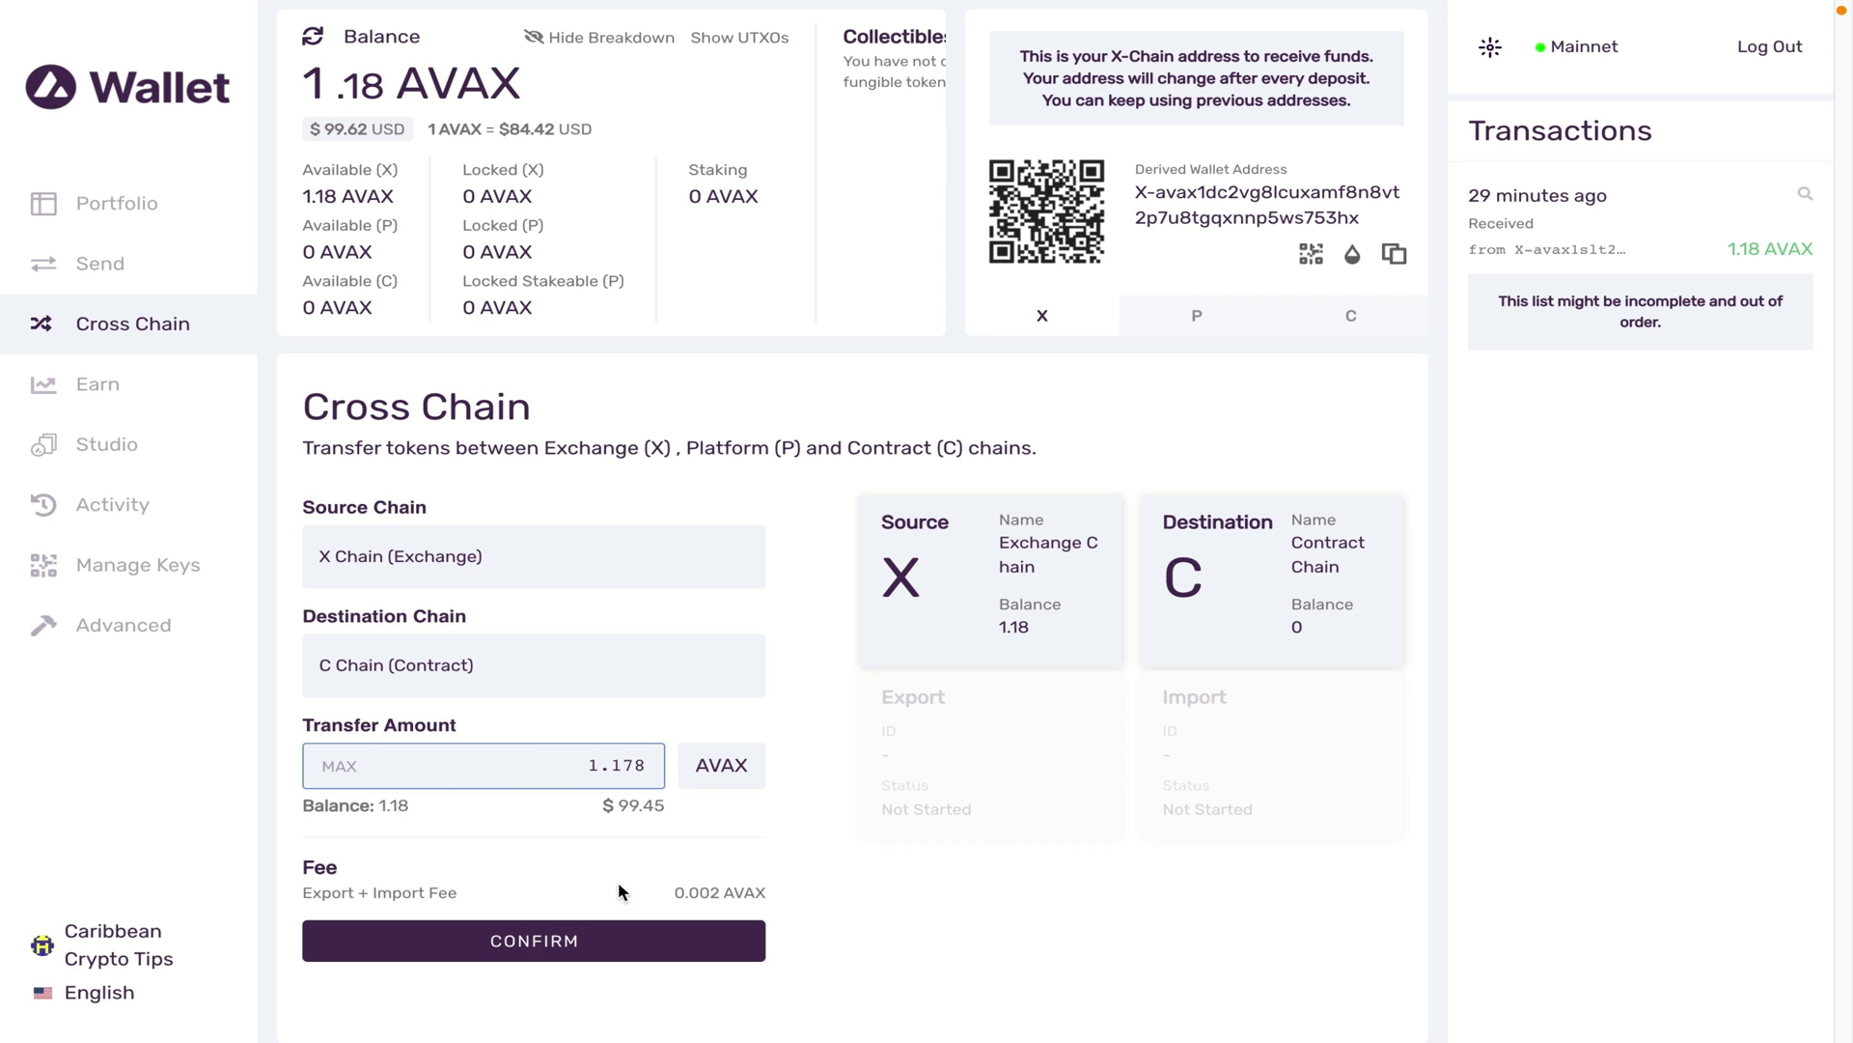
{"action": "left_click", "coordinate": [534, 941]}
{"action": "left_click", "coordinate": [533, 940]}
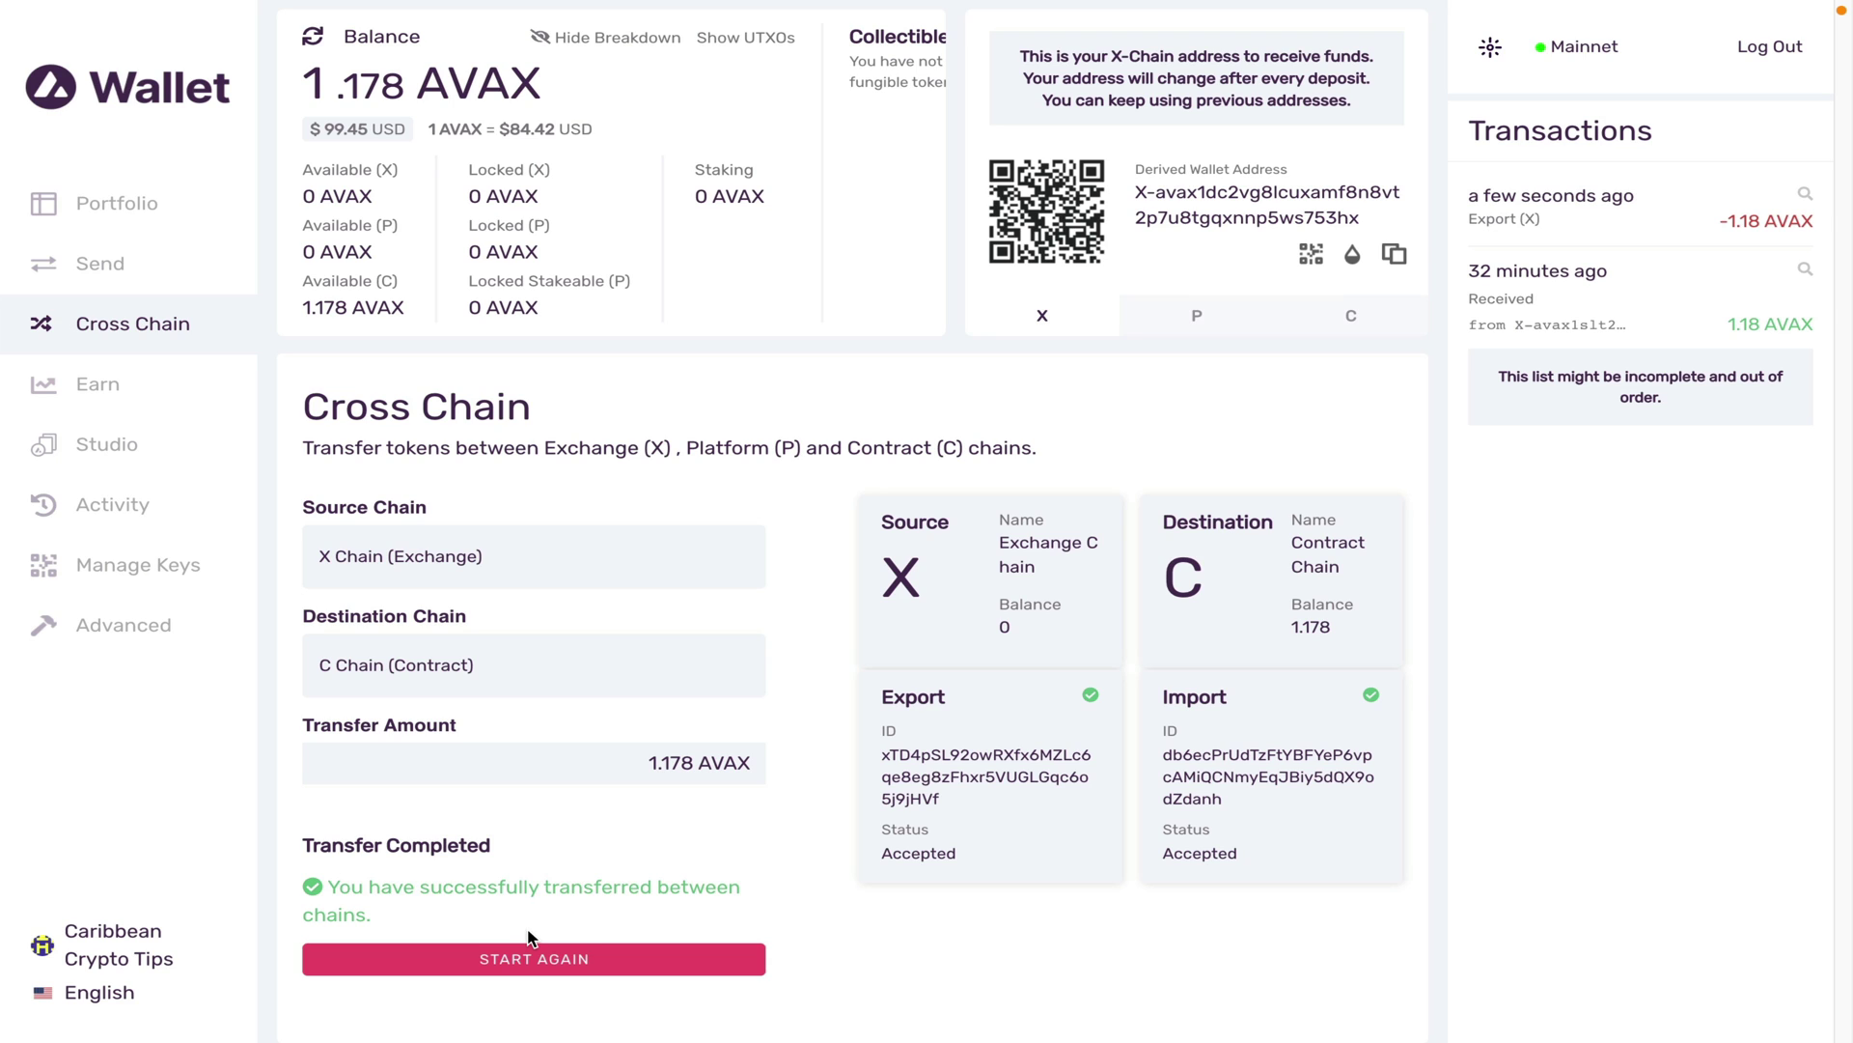
- Send the maximum C-Chain AVAX balance to the pasted MetaMask wallet address
{"action": "left_click", "coordinate": [116, 265]}
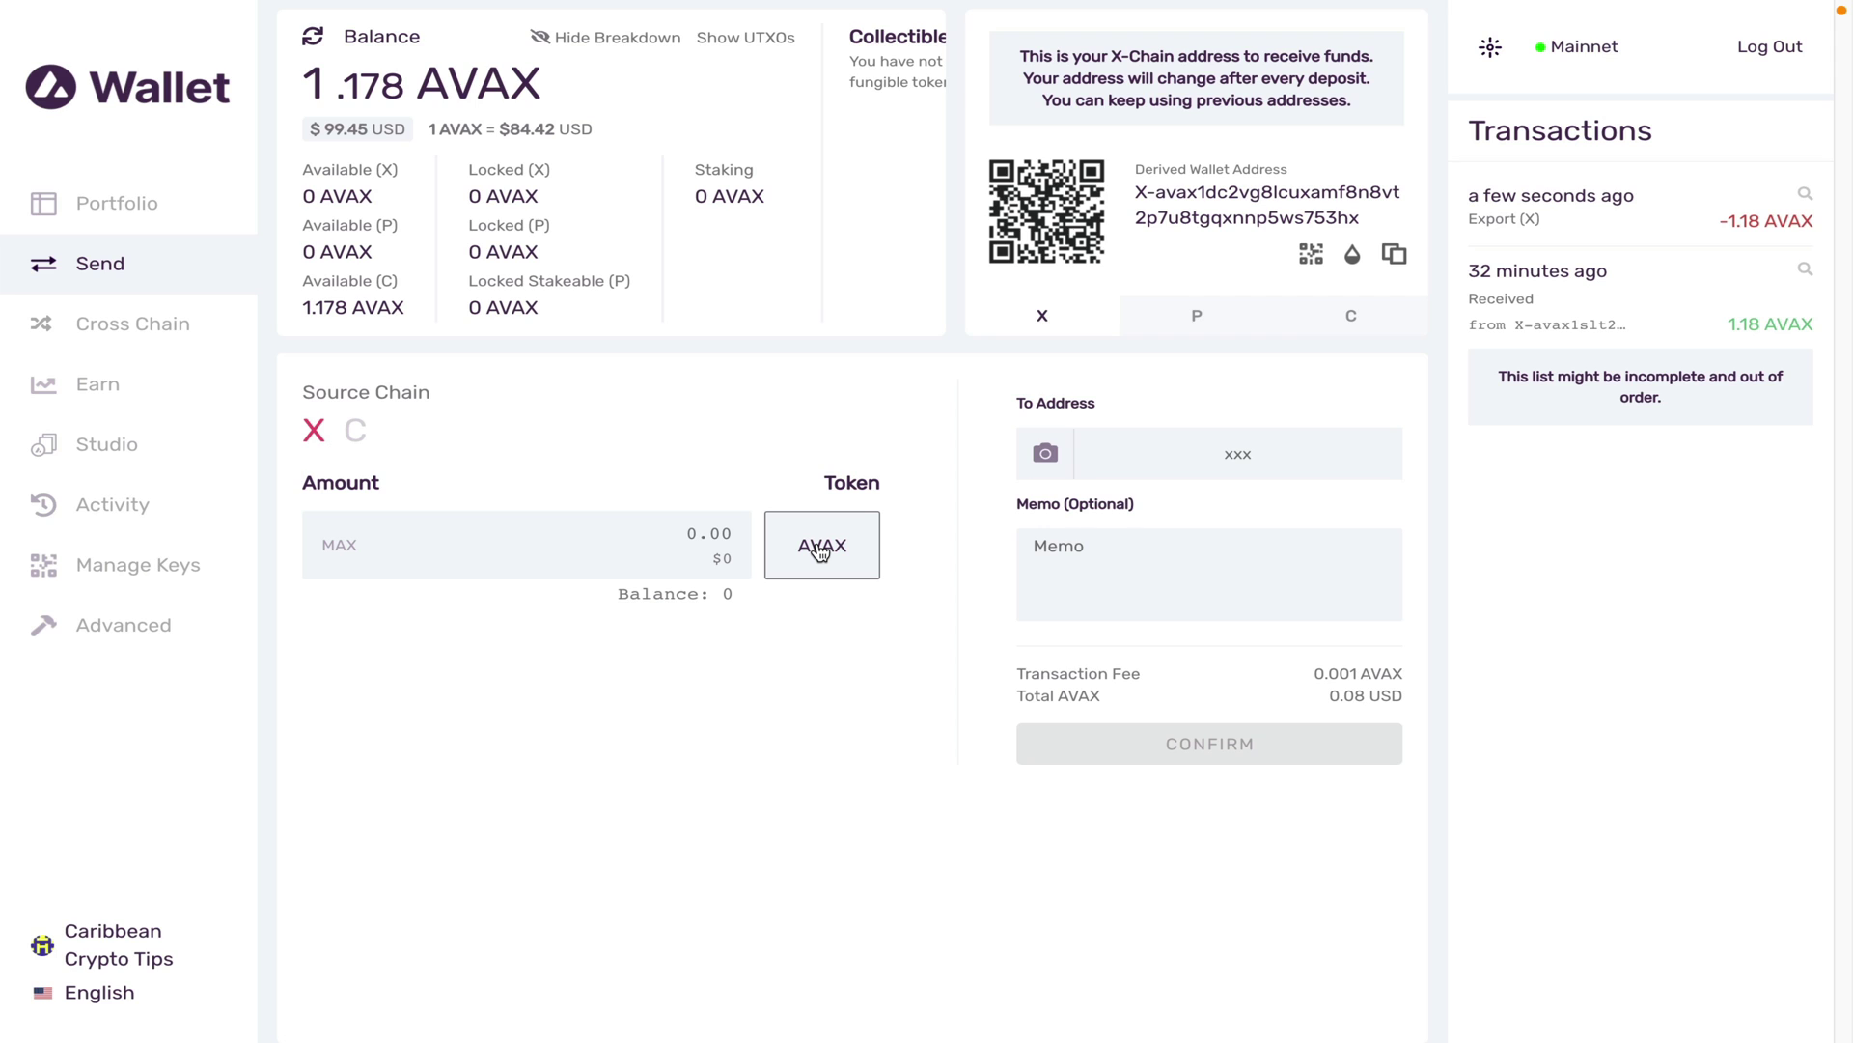
{"action": "left_click", "coordinate": [355, 432]}
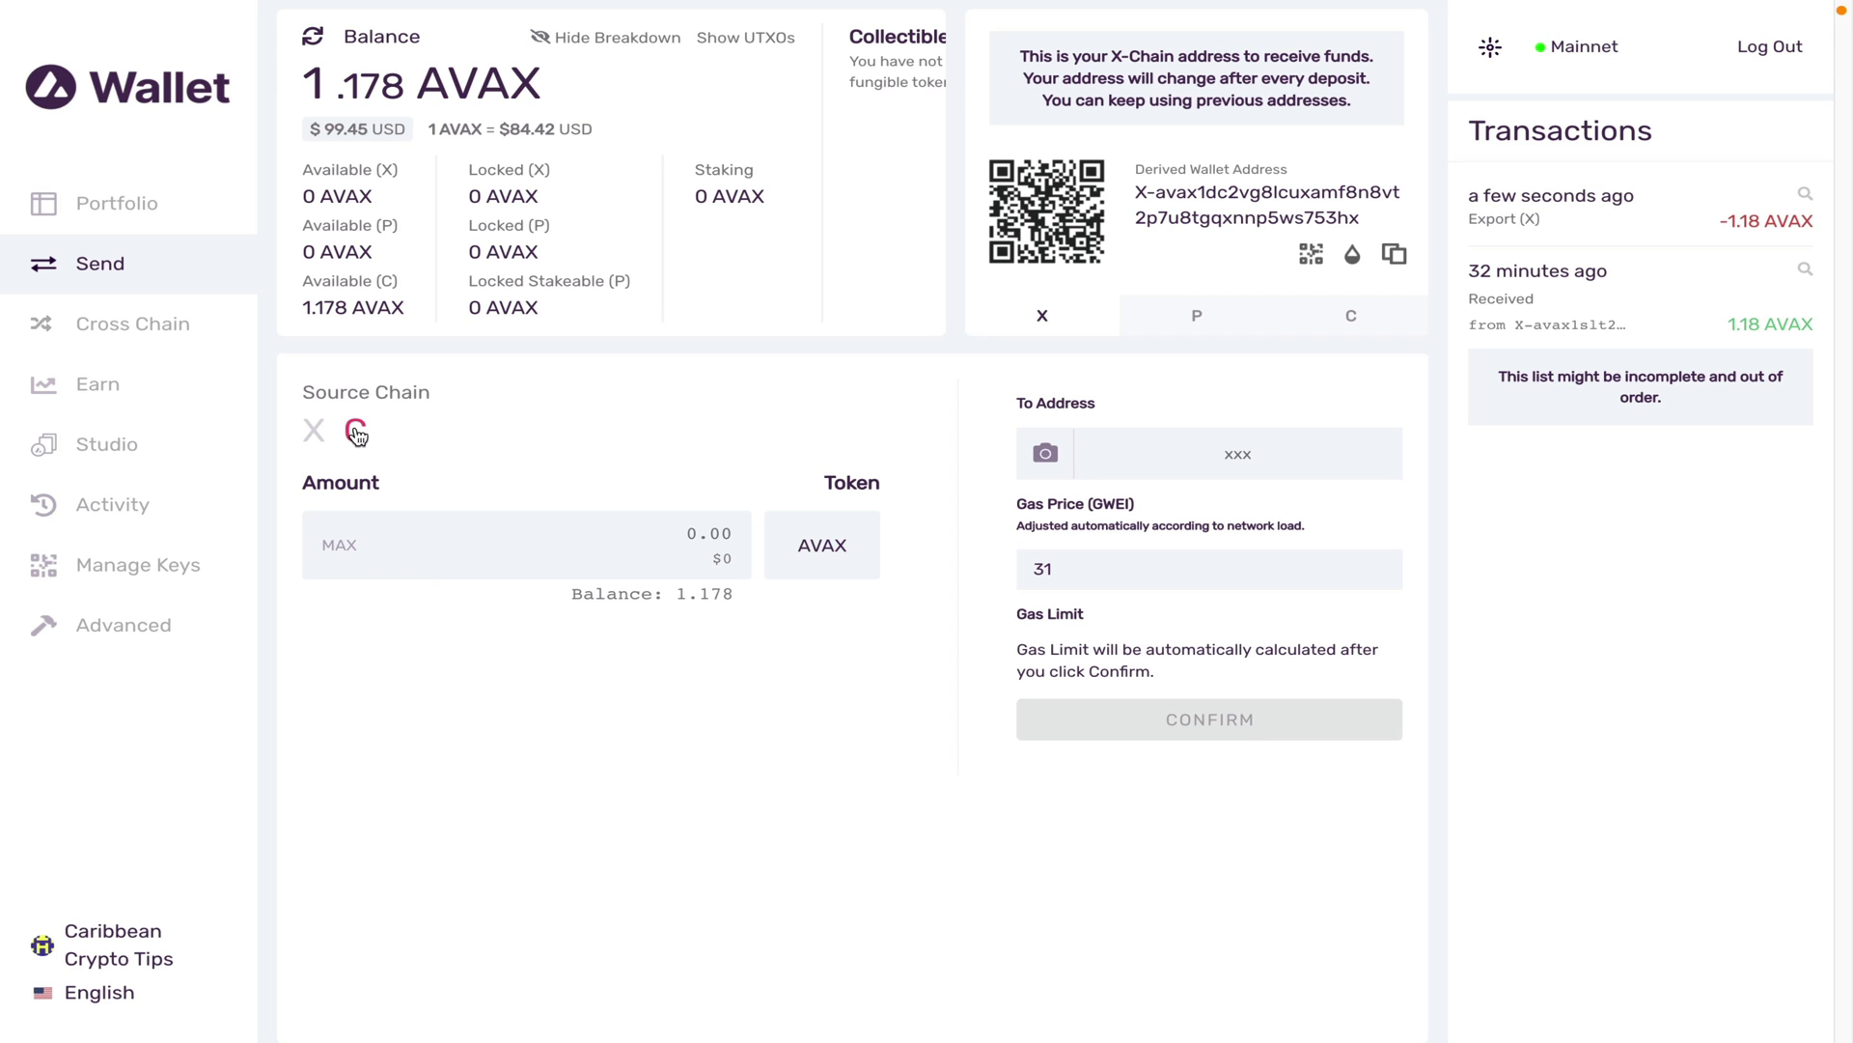
{"action": "left_click", "coordinate": [1229, 446]}
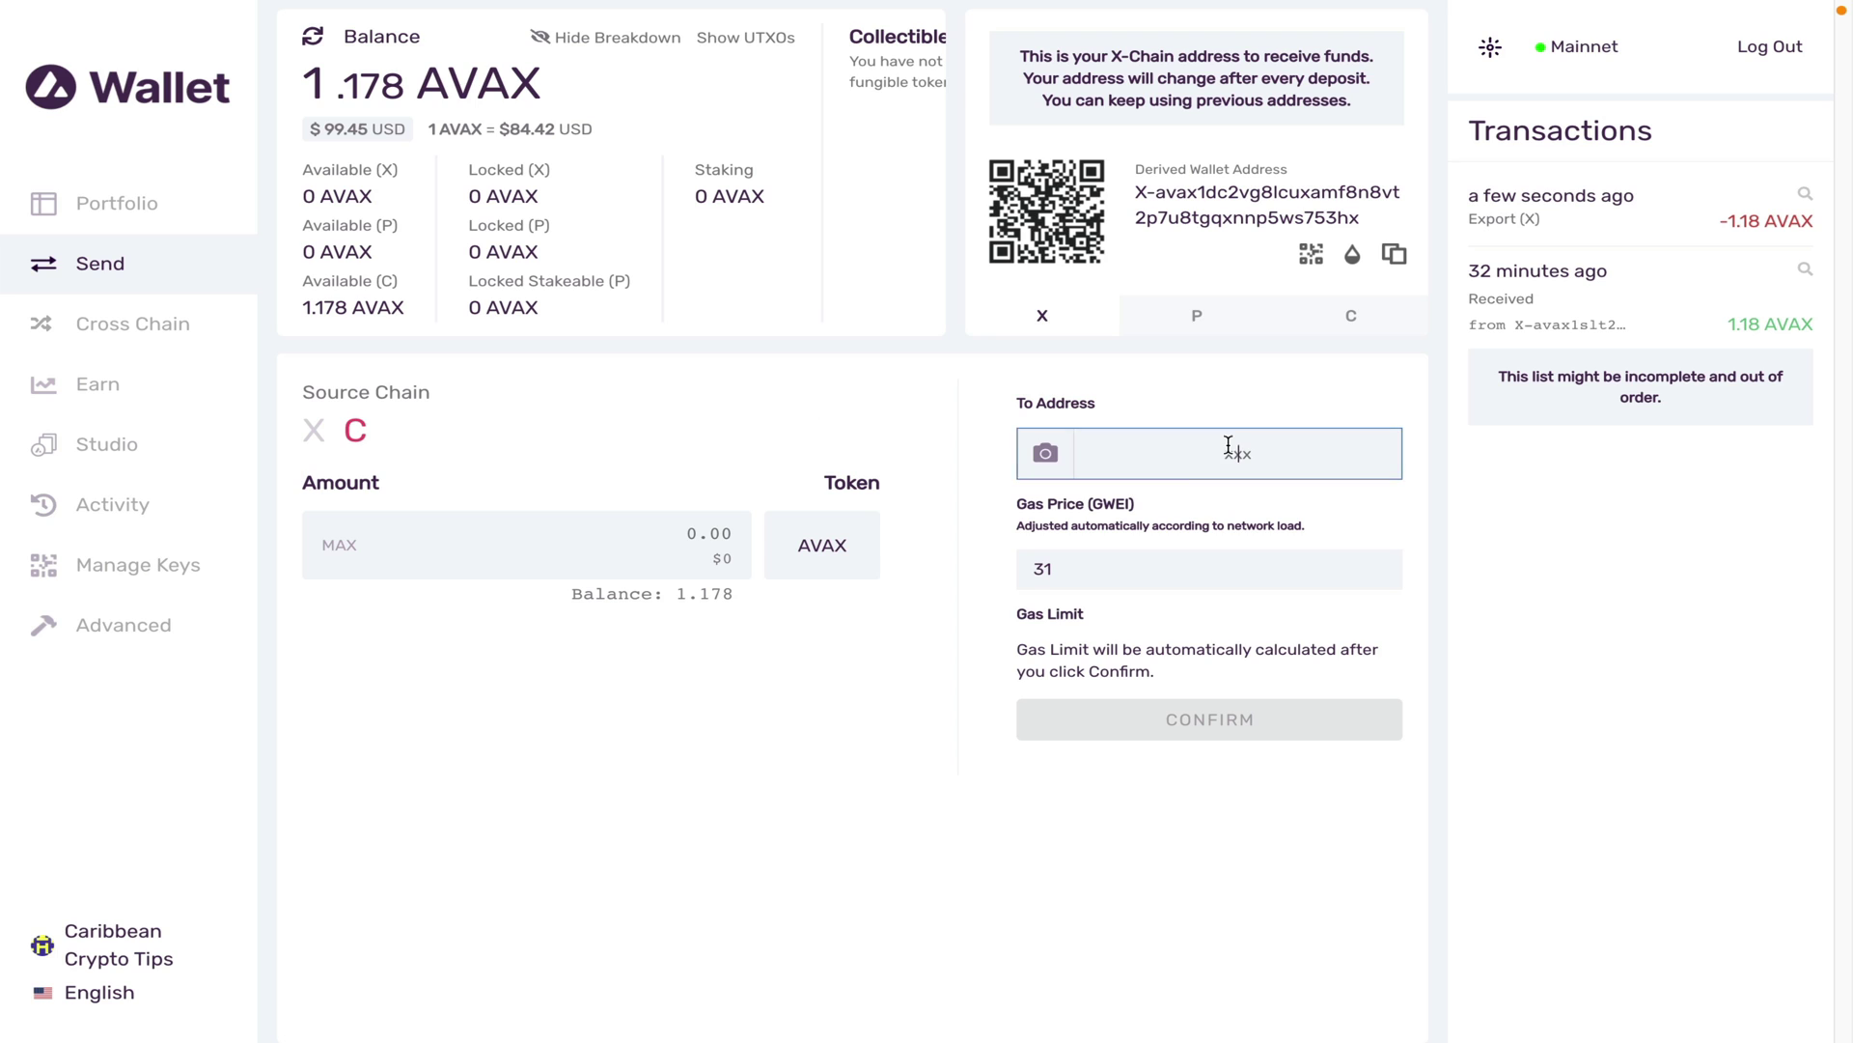
{"action": "key", "text": "ctrl+v"}
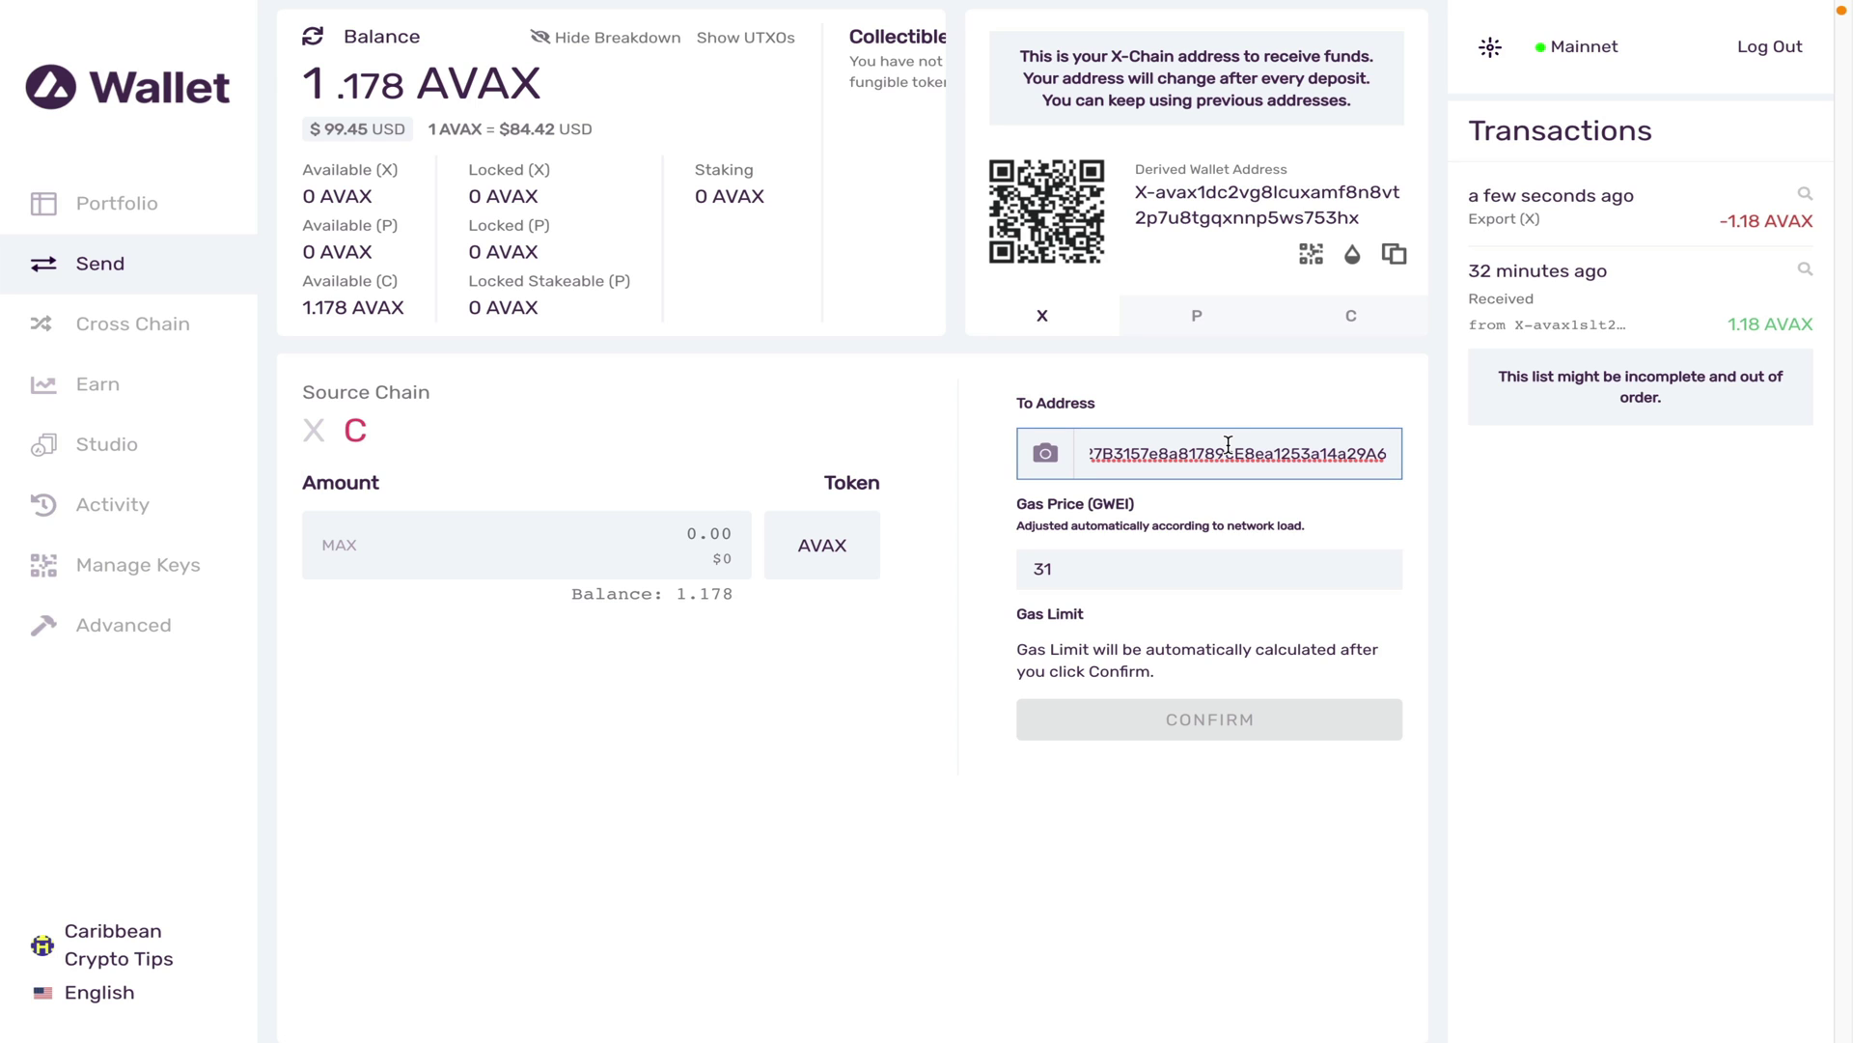
{"action": "left_click", "coordinate": [340, 546]}
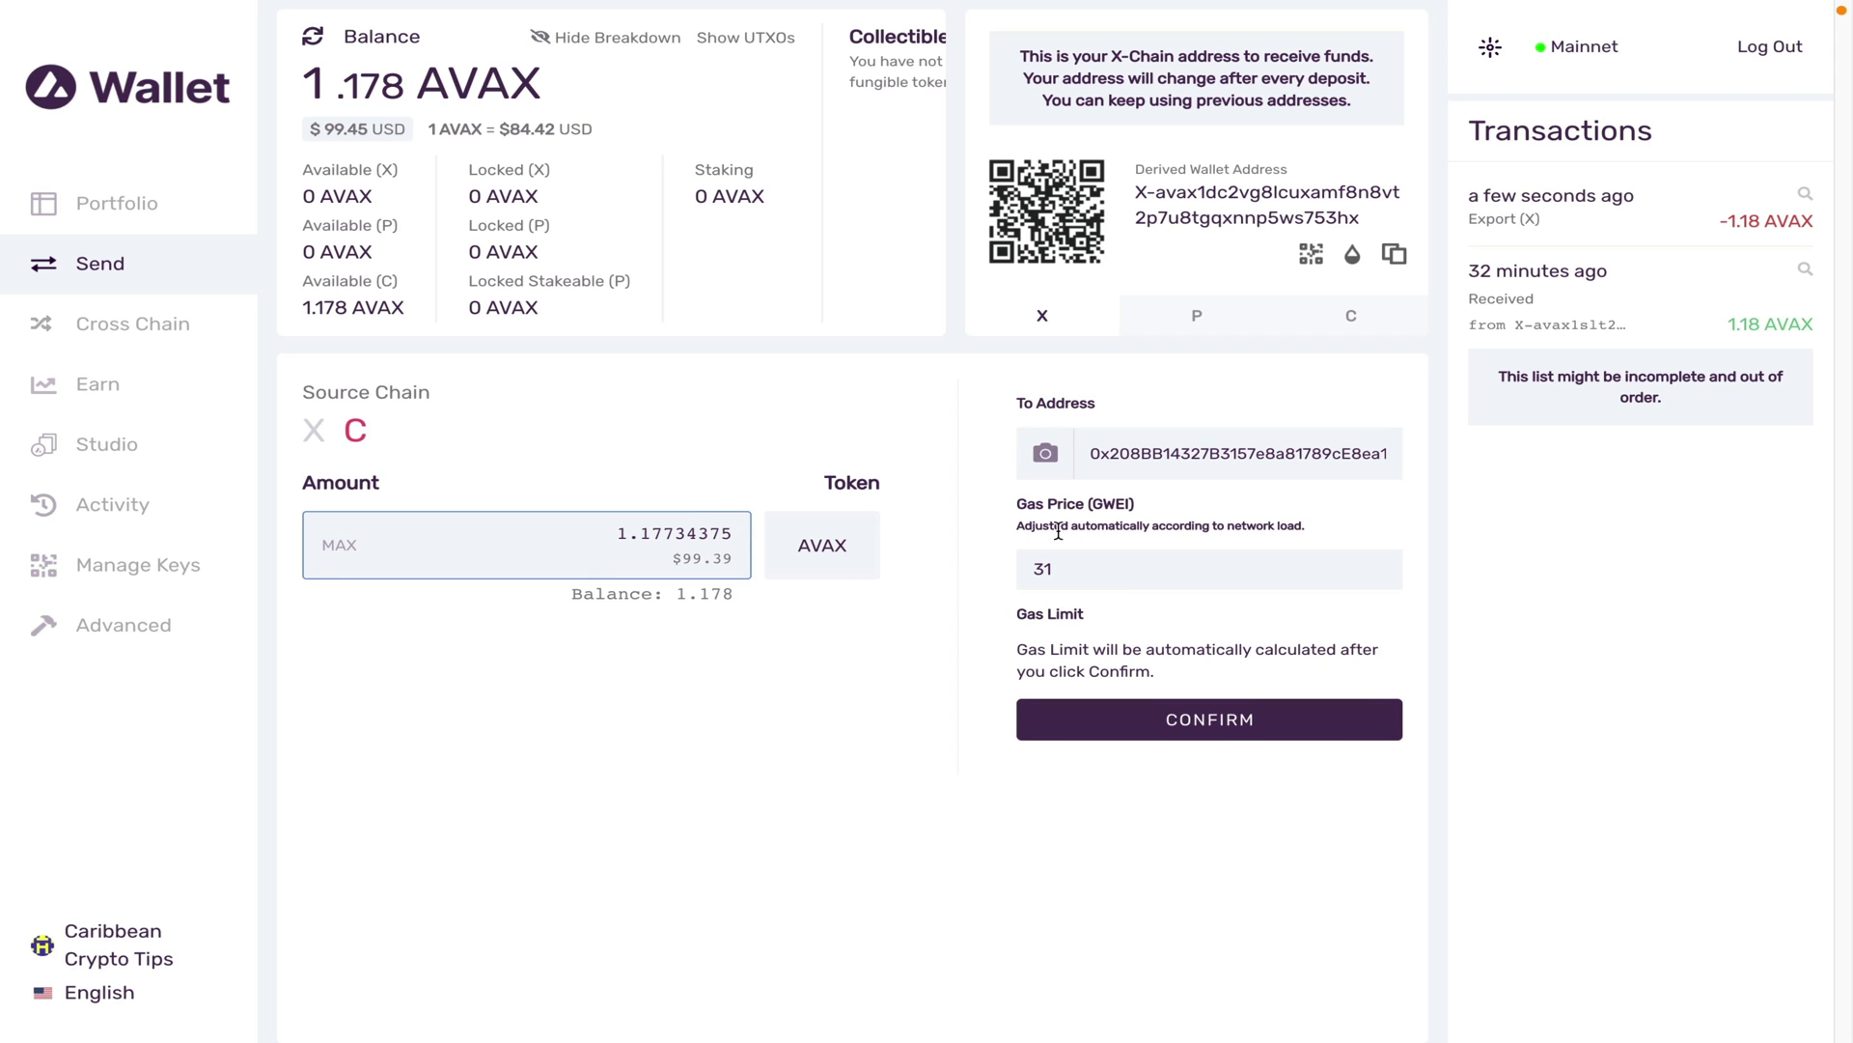
{"action": "left_click", "coordinate": [1215, 720]}
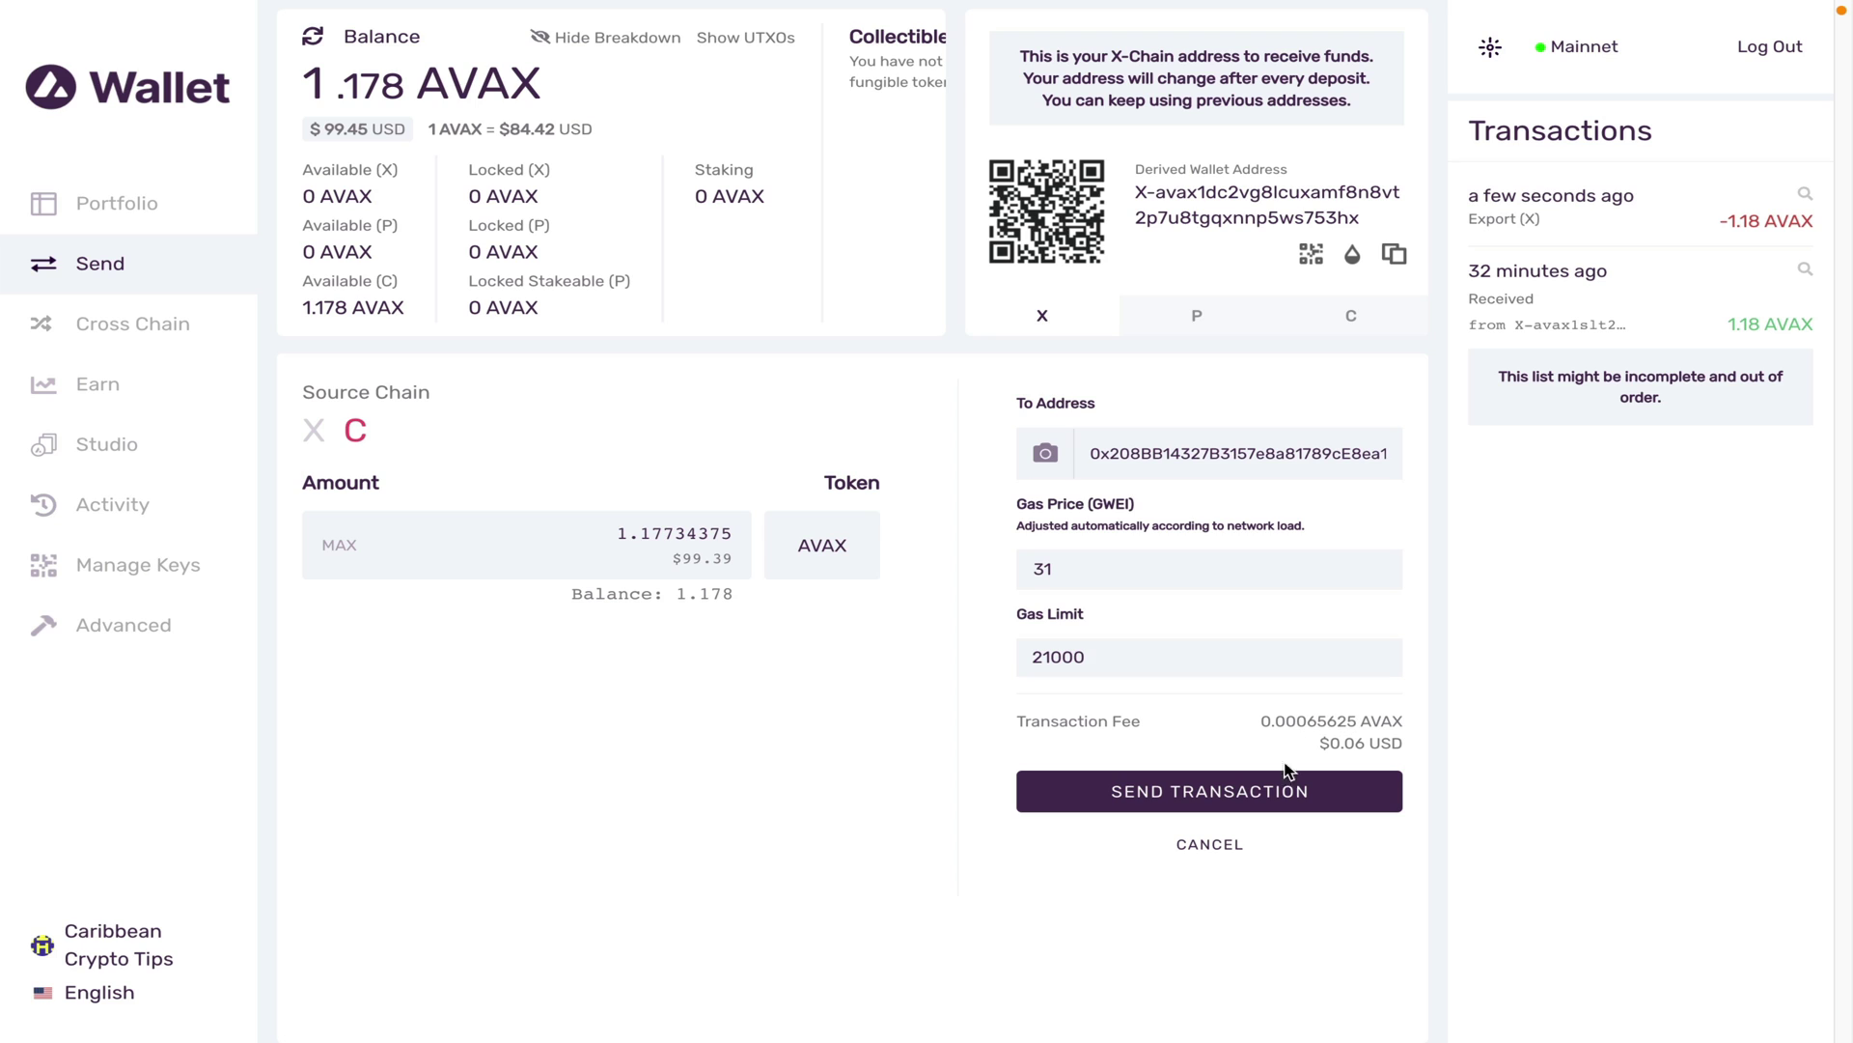
{"action": "left_click", "coordinate": [1214, 794]}
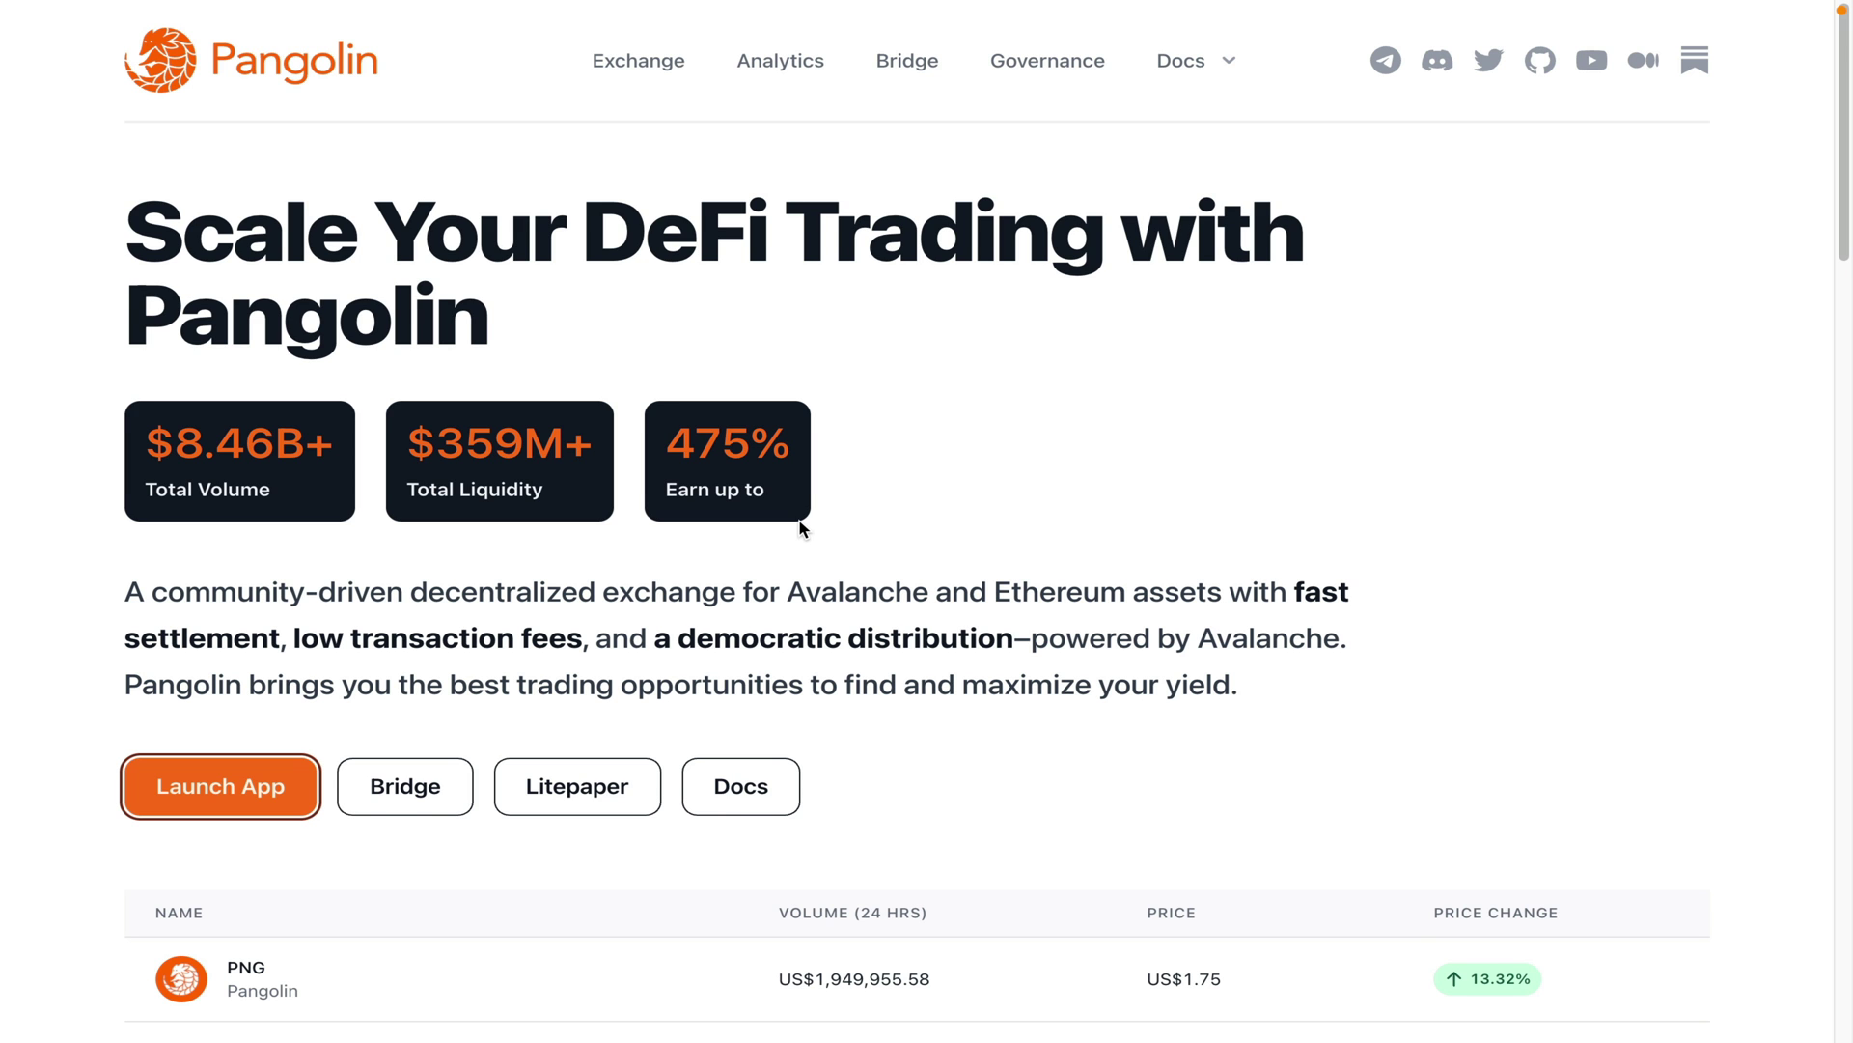
- Launch the Pangolin swap app from the exchange homepage
{"action": "scroll", "coordinate": [799, 526], "scroll_direction": "down", "scroll_amount": 9}
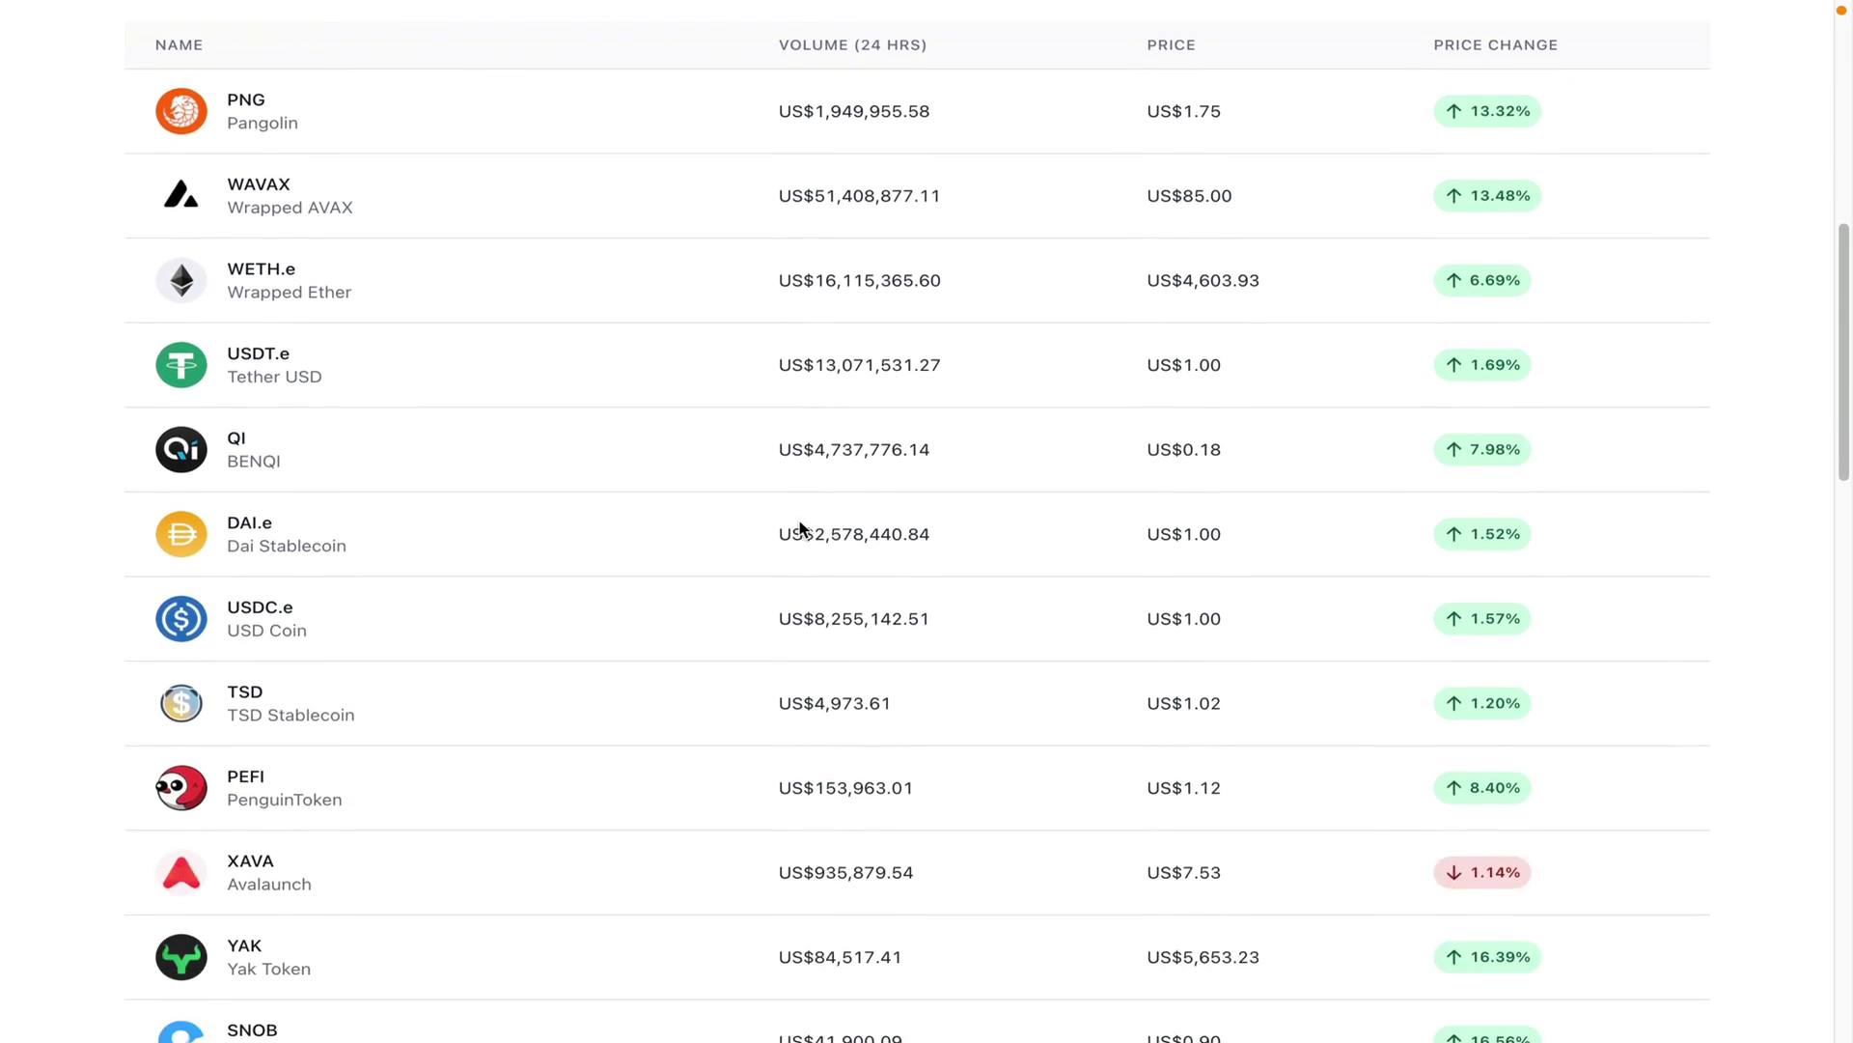
{"action": "scroll", "coordinate": [799, 526], "scroll_direction": "down", "scroll_amount": 12}
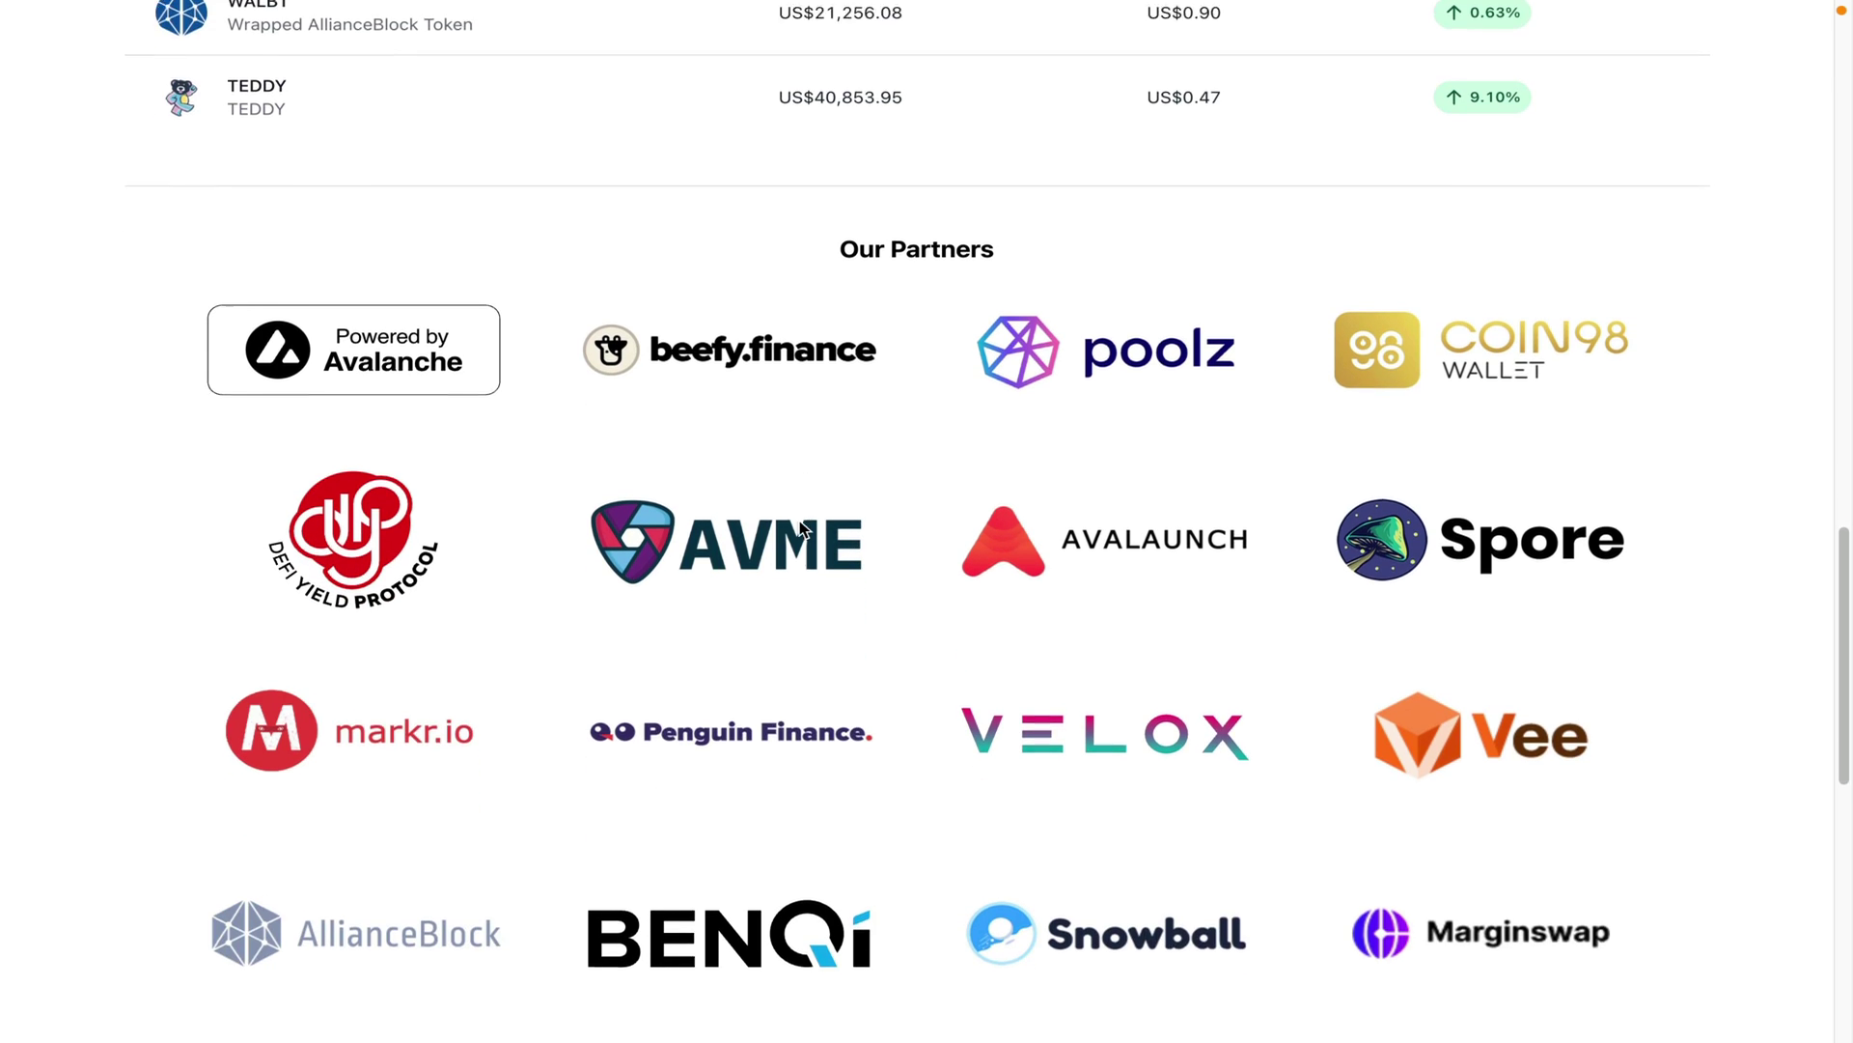
{"action": "scroll", "coordinate": [801, 529], "scroll_direction": "down", "scroll_amount": 7}
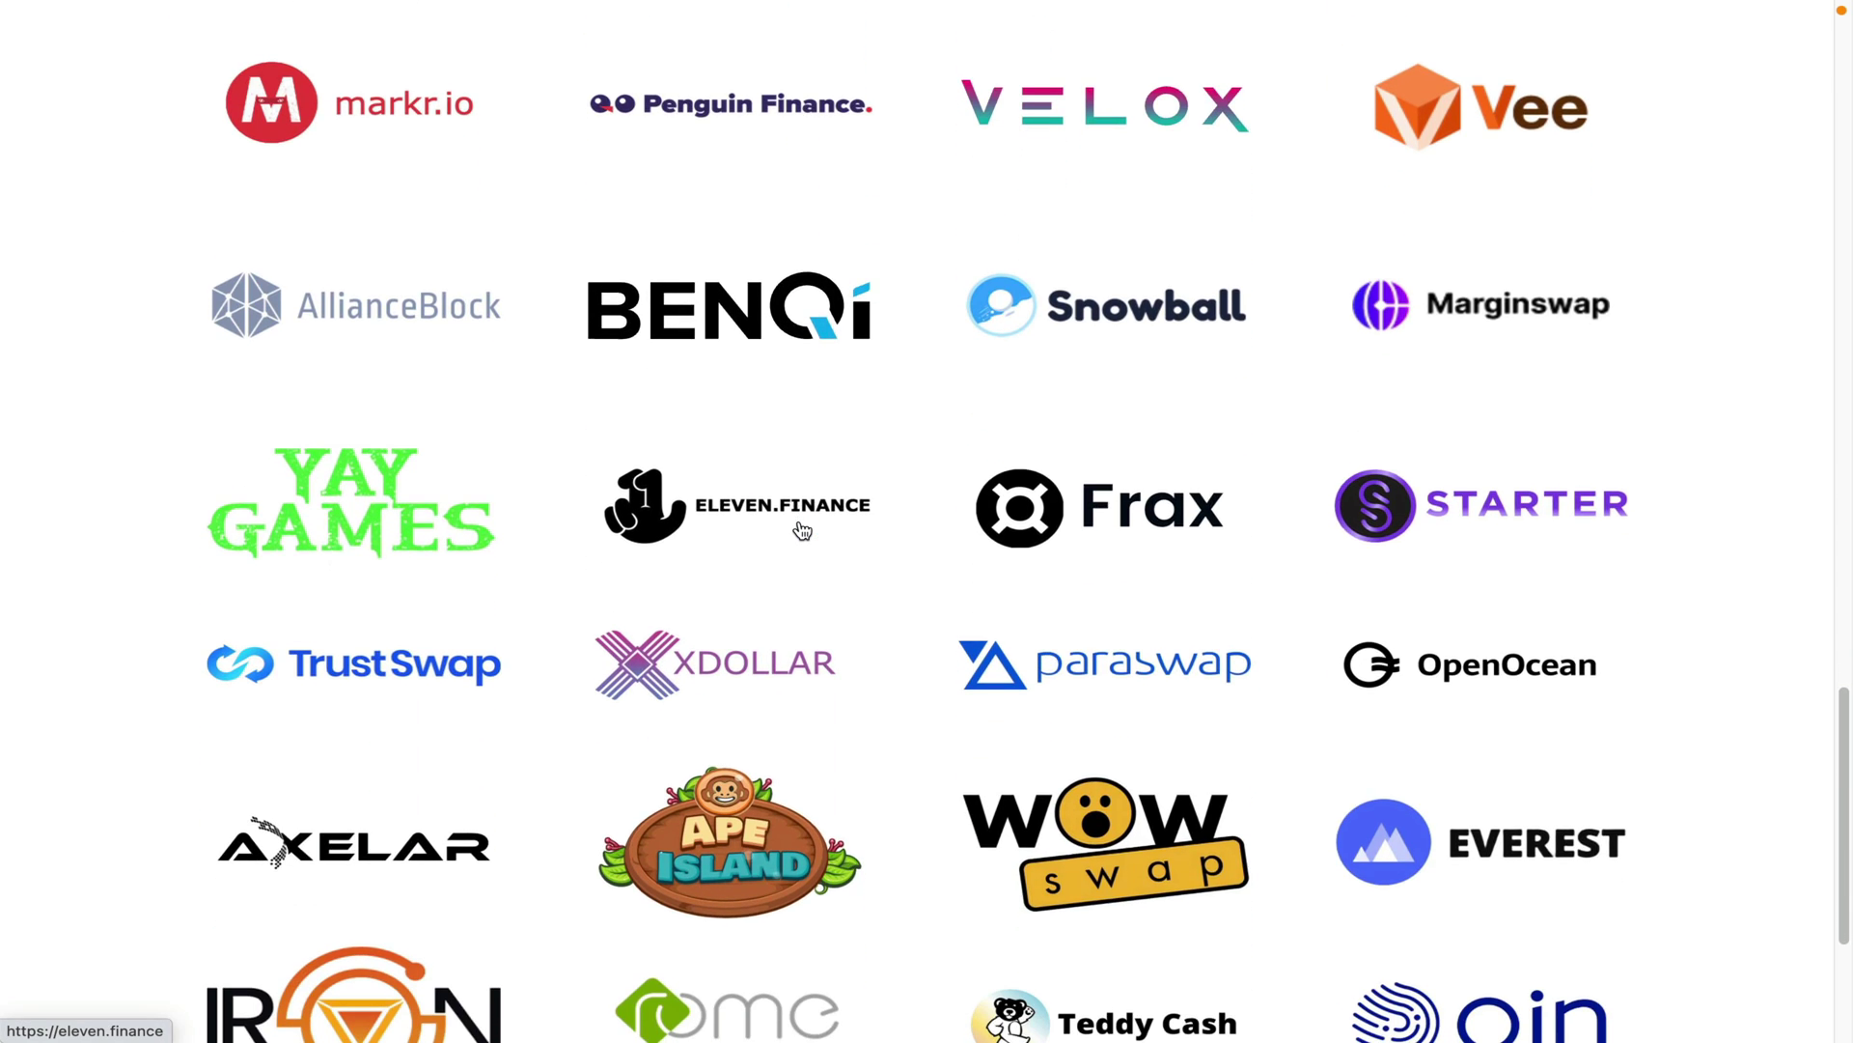
{"action": "scroll", "coordinate": [802, 530], "scroll_direction": "up", "scroll_amount": 20}
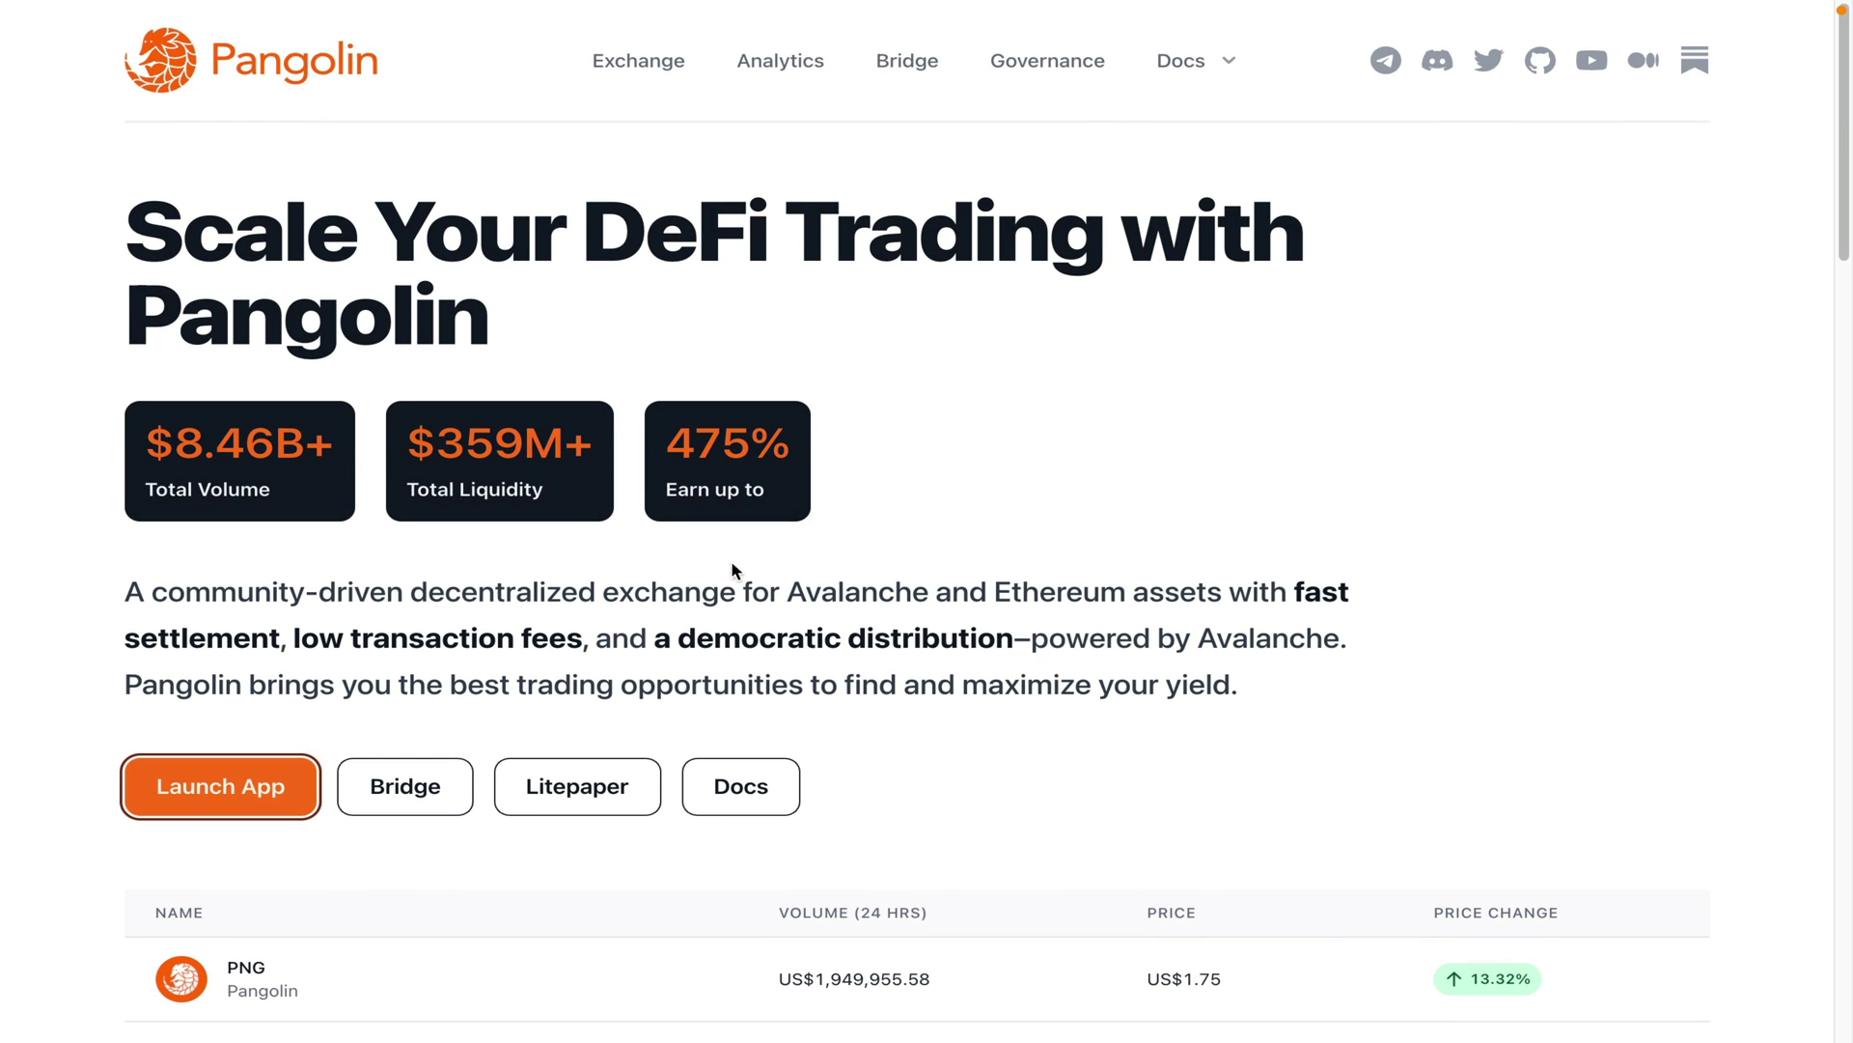
{"action": "left_click", "coordinate": [214, 796]}
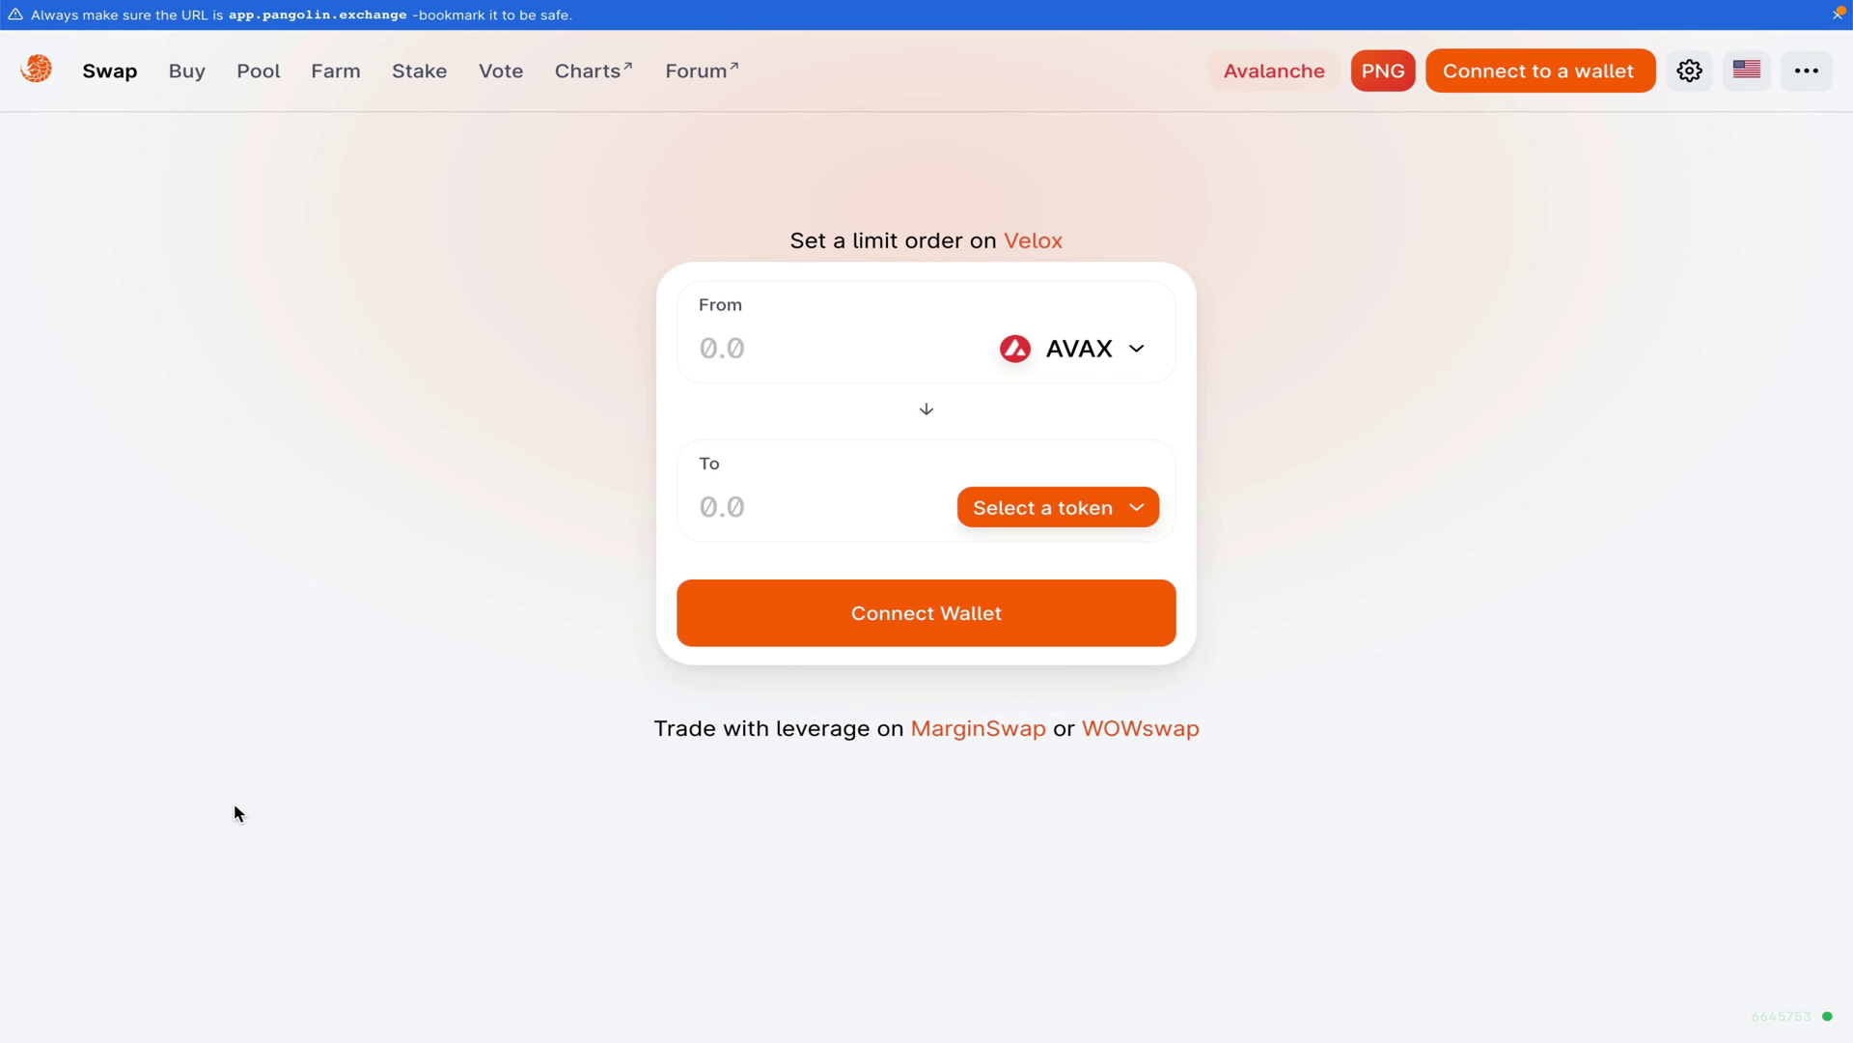
- Connect the funded MetaMask account to Pangolin
{"action": "left_click", "coordinate": [1540, 77]}
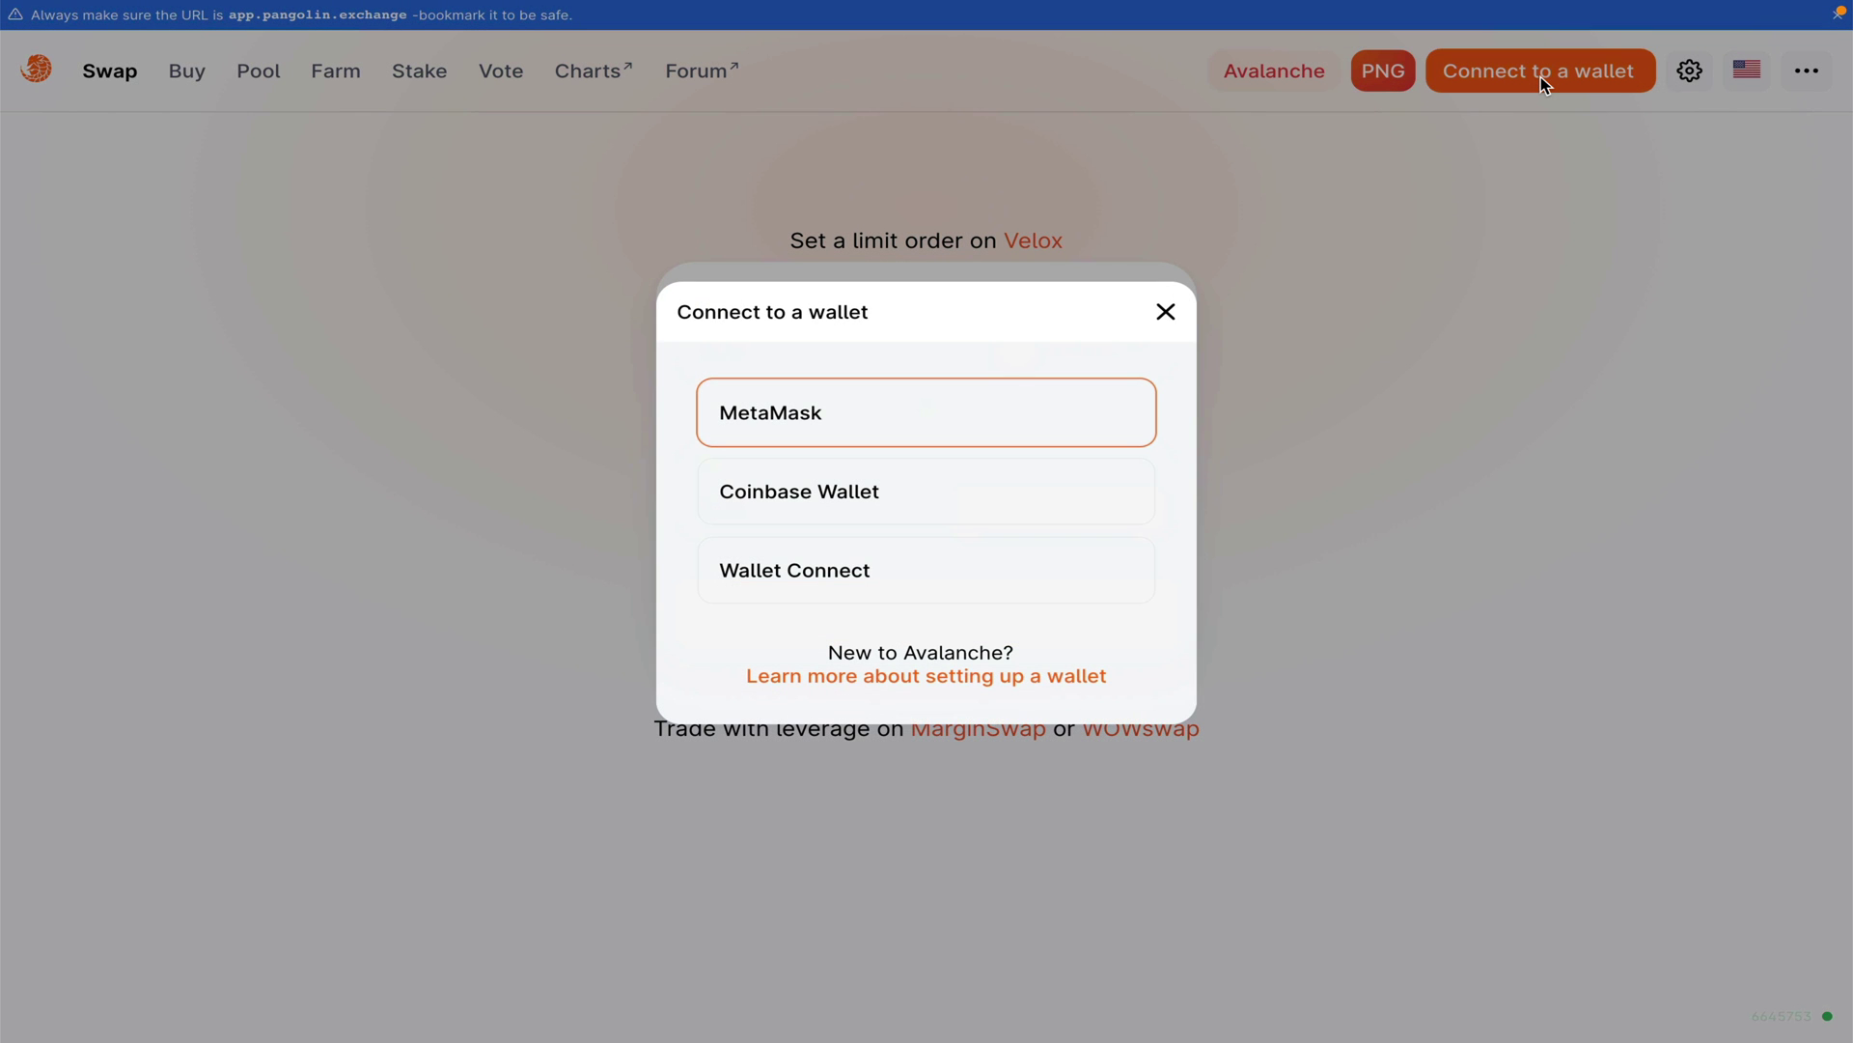
{"action": "left_click", "coordinate": [917, 392]}
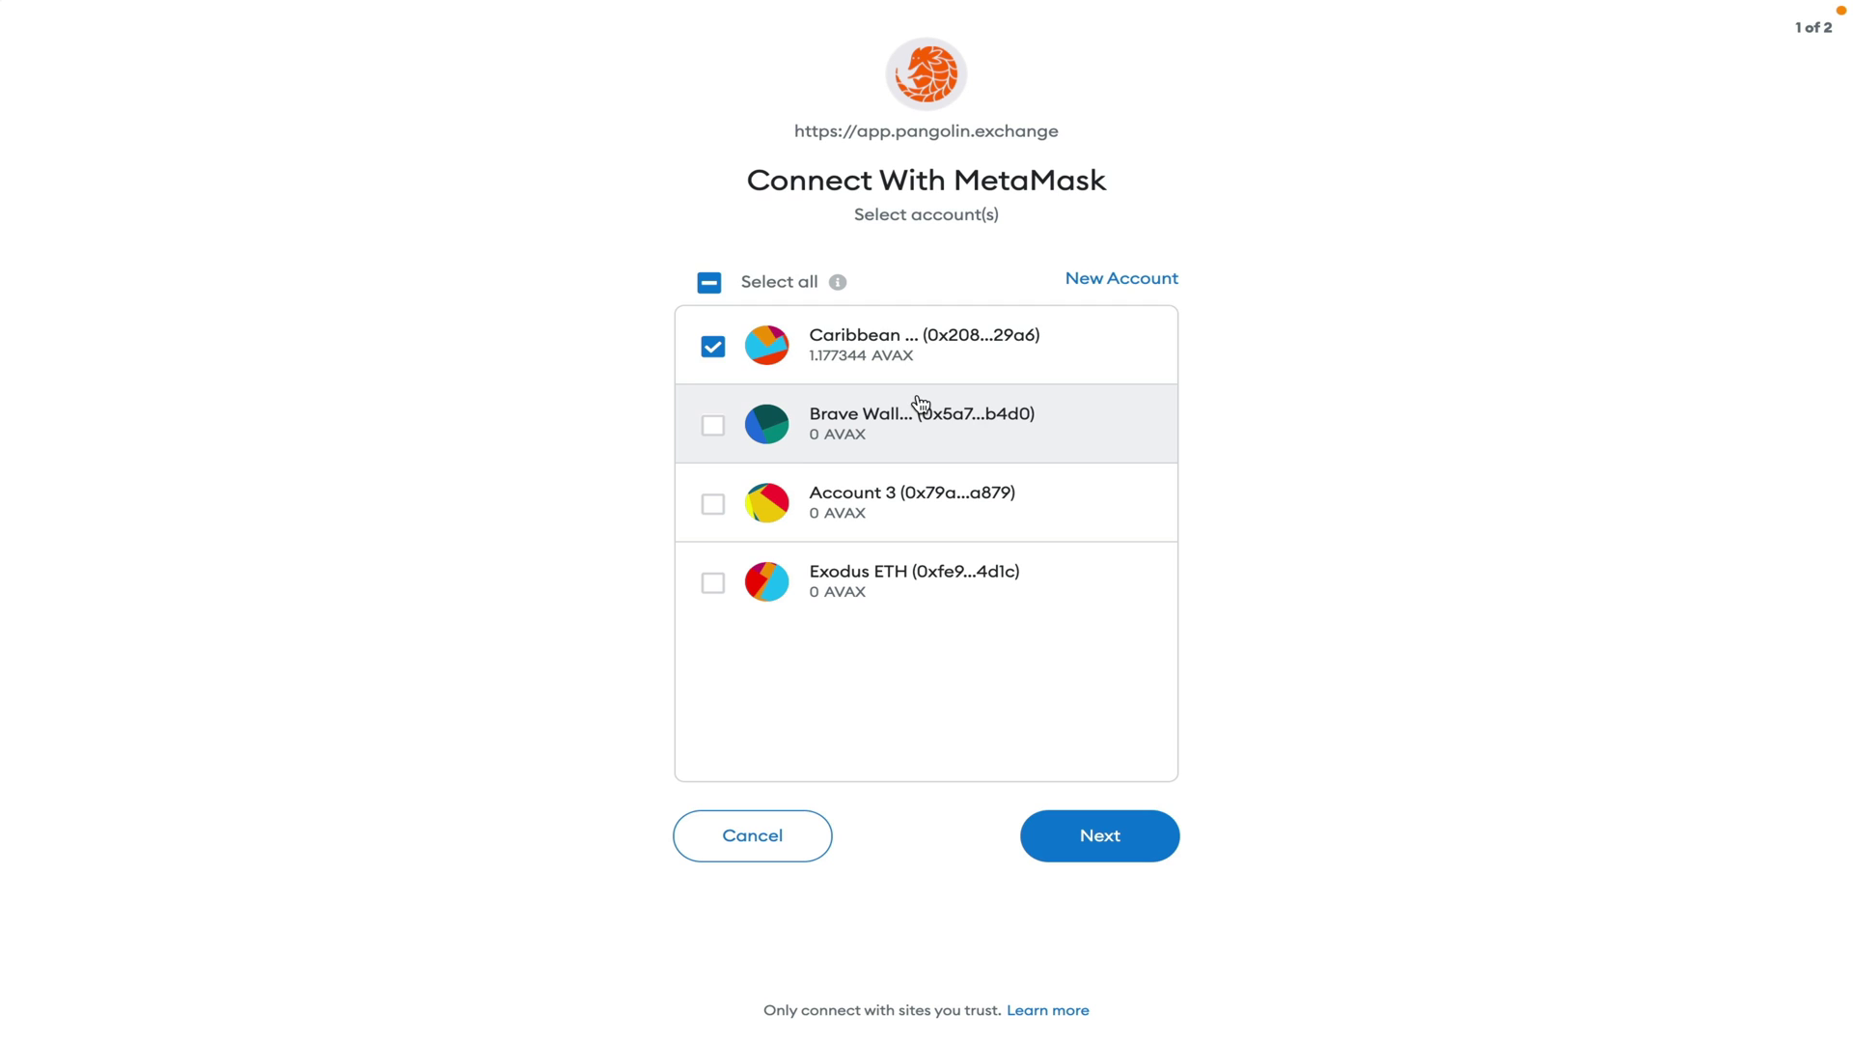
{"action": "left_click", "coordinate": [914, 344]}
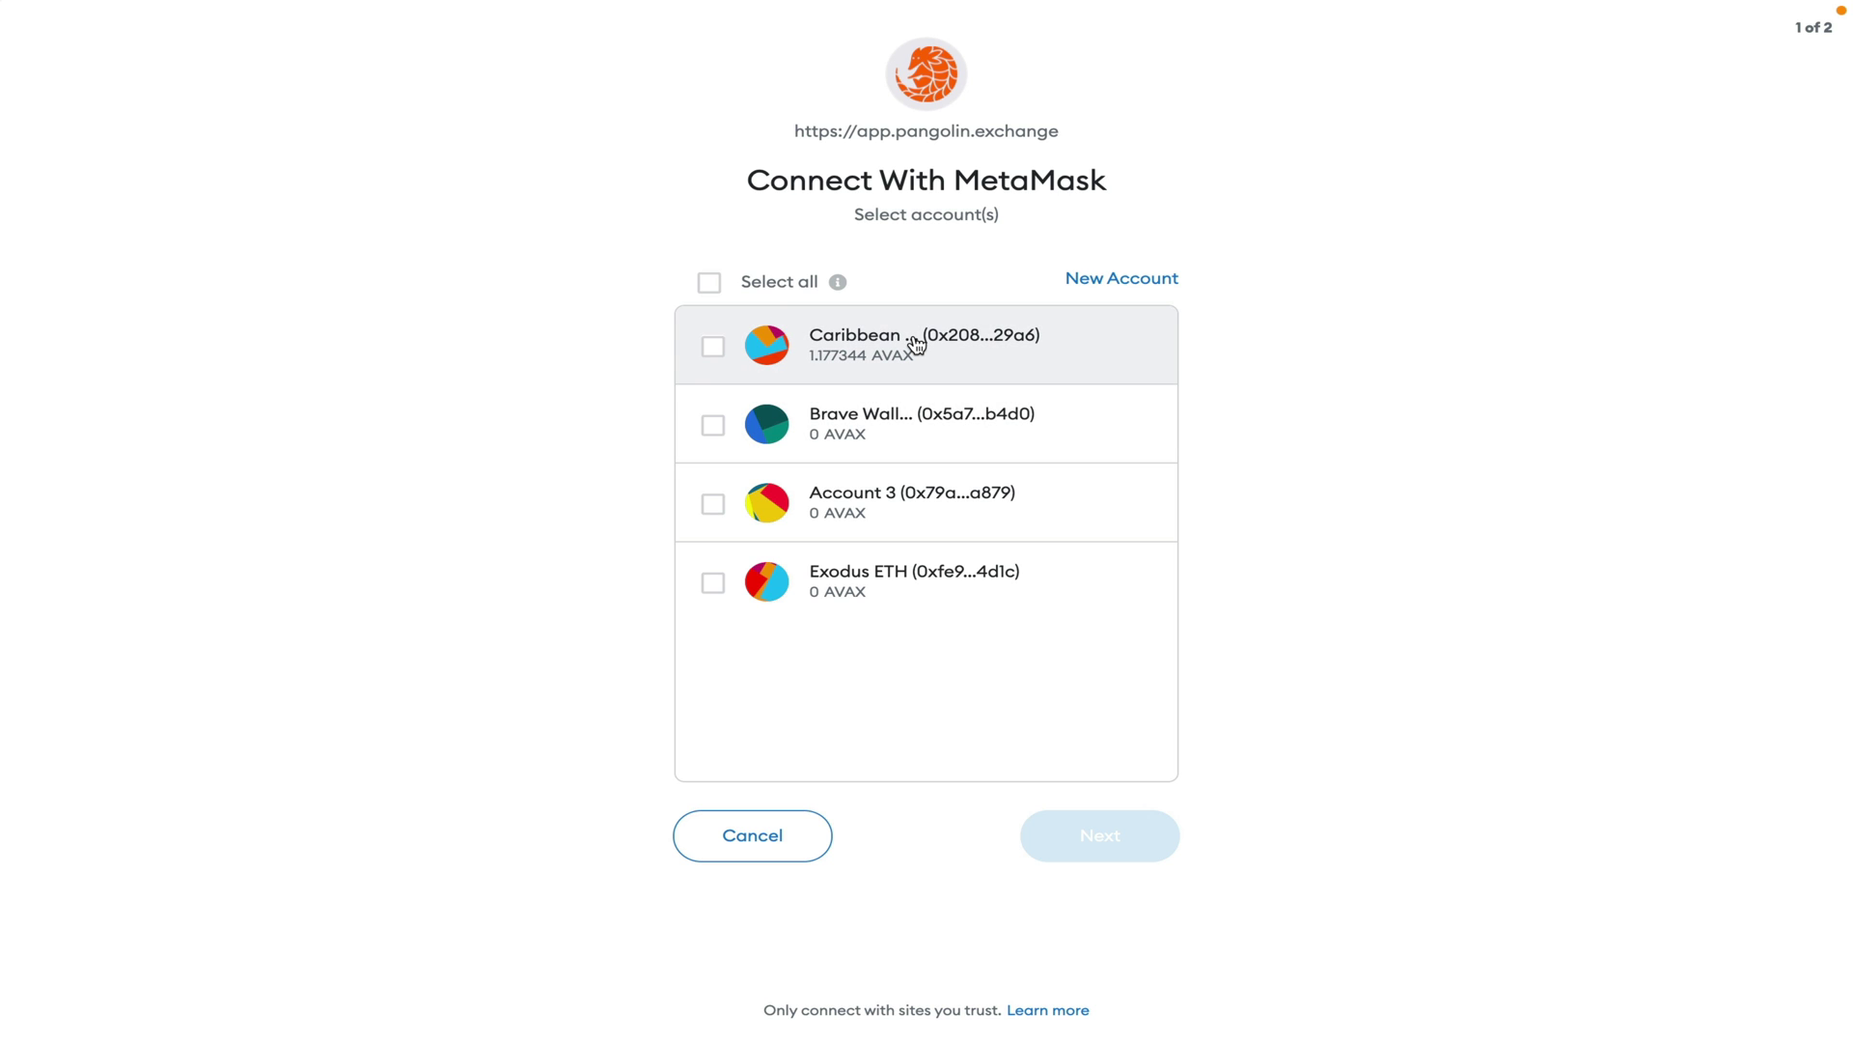
{"action": "left_click", "coordinate": [914, 345]}
{"action": "left_click", "coordinate": [1111, 835]}
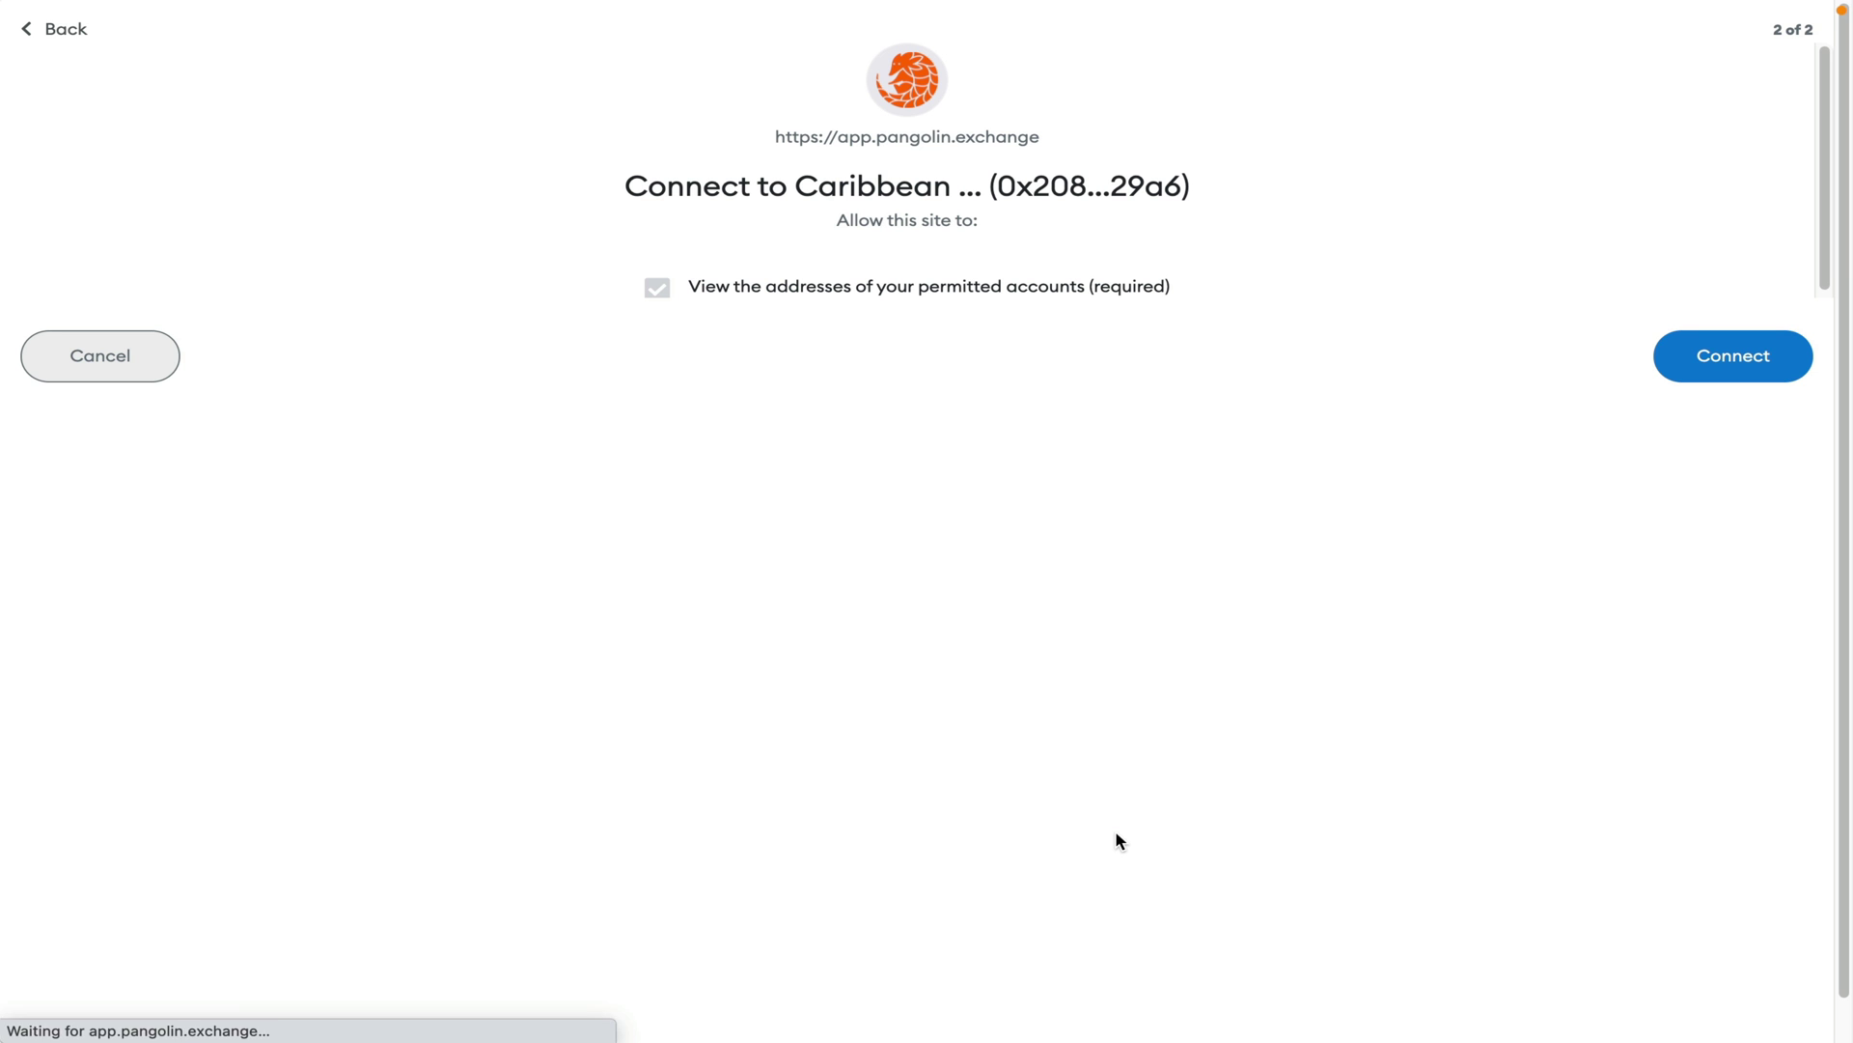
{"action": "left_click", "coordinate": [1743, 376]}
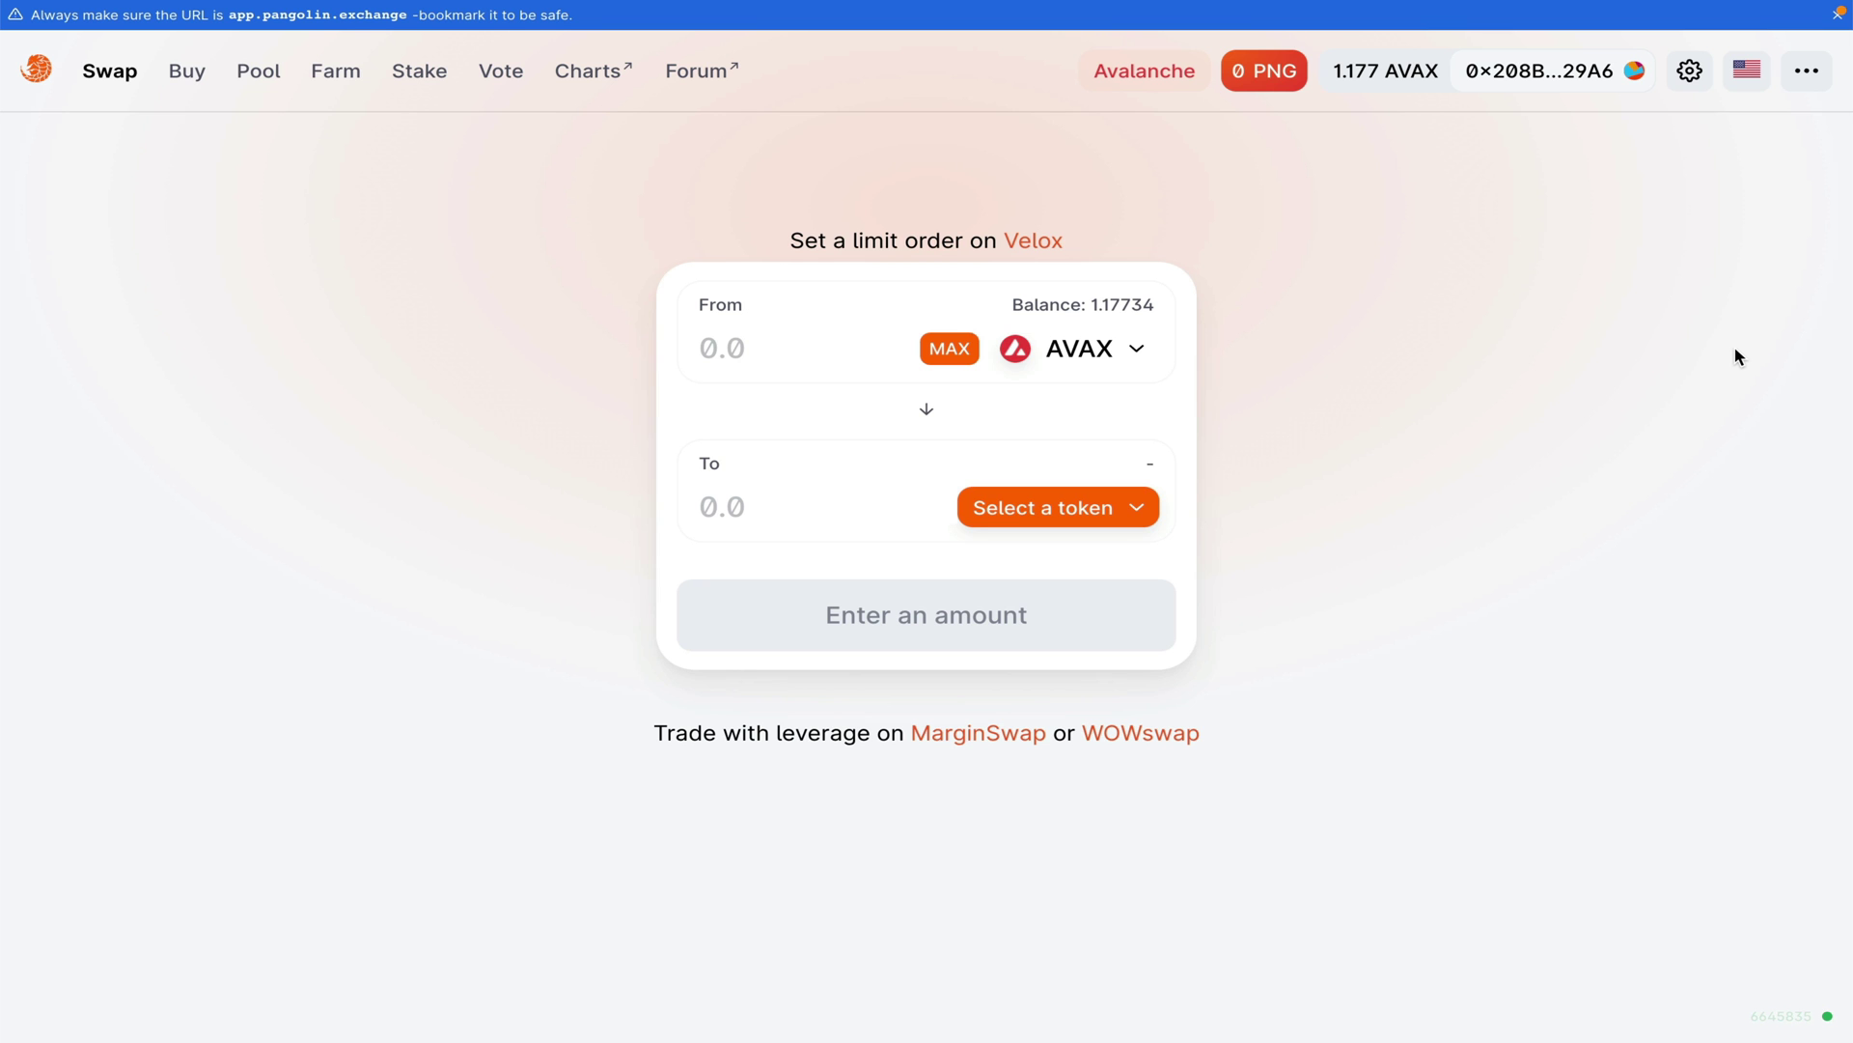
- Choose PNG as the token to receive and enter 0.1 AVAX to swap
{"action": "left_click", "coordinate": [1075, 509]}
{"action": "scroll", "coordinate": [958, 633], "scroll_direction": "down", "scroll_amount": 10}
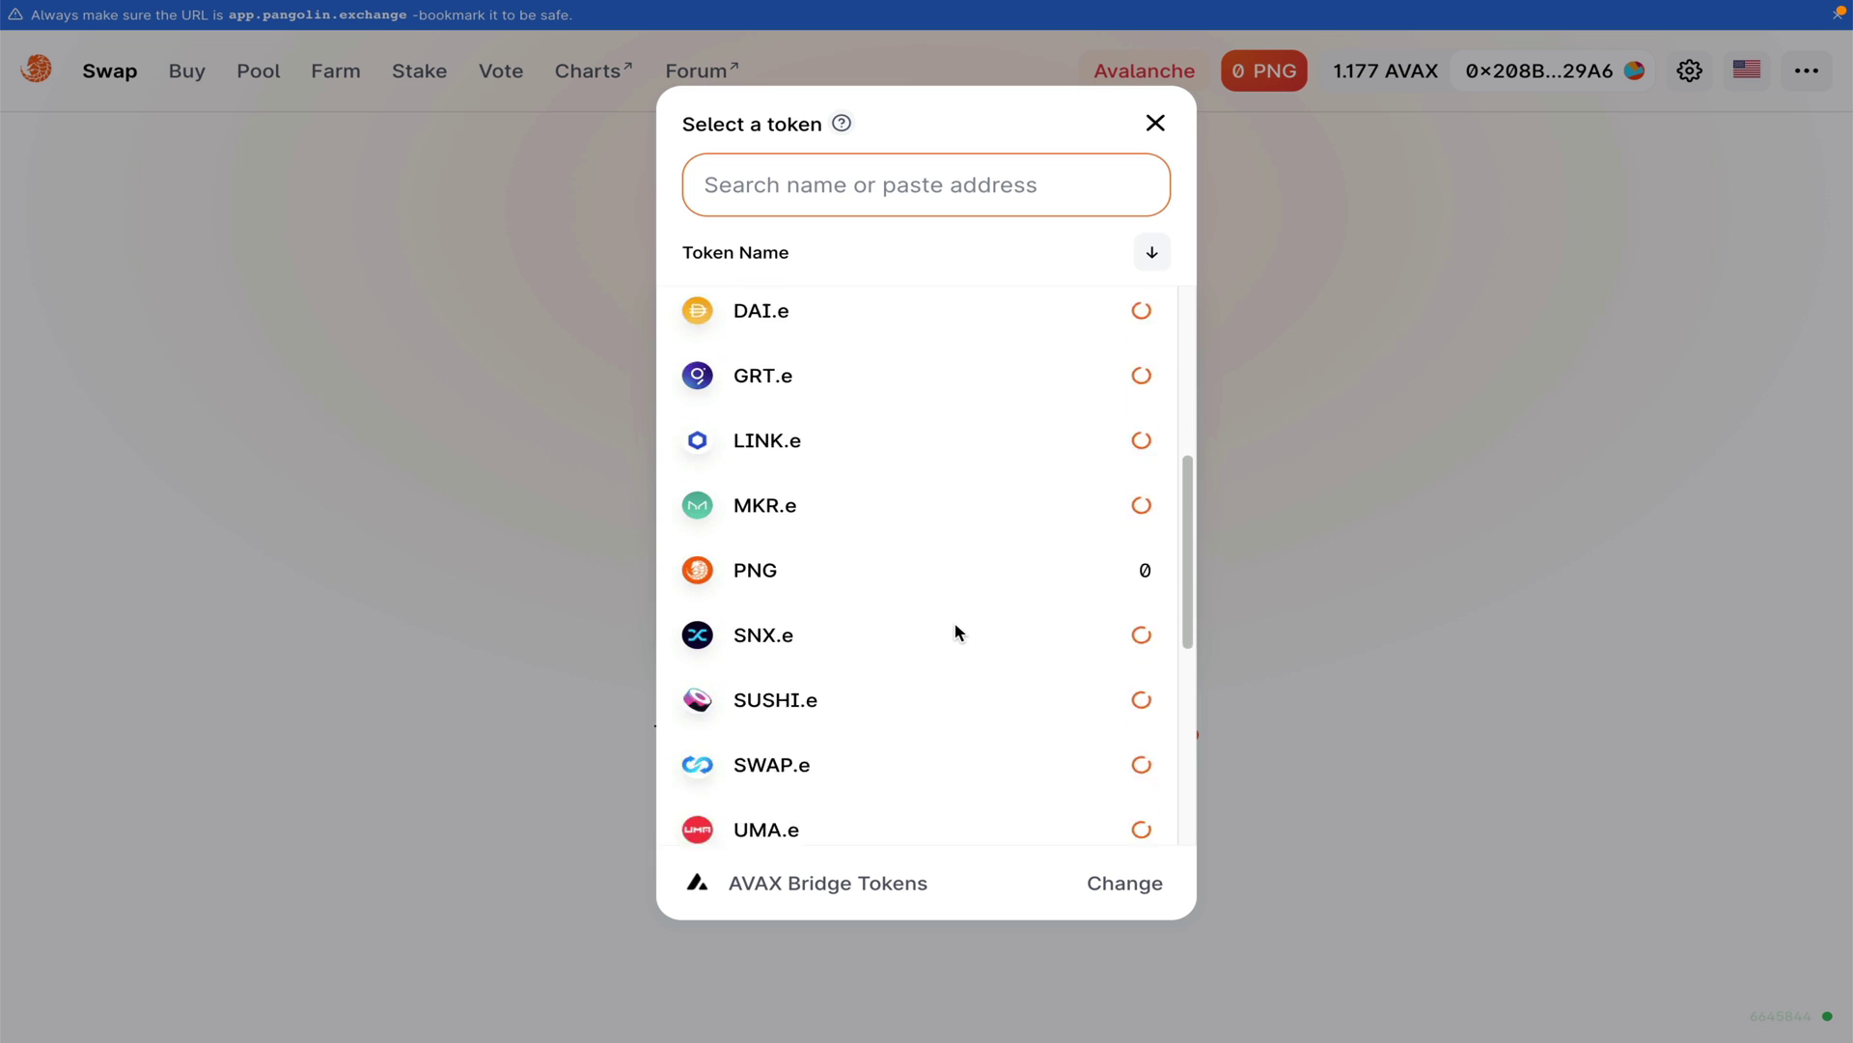
{"action": "scroll", "coordinate": [958, 633], "scroll_direction": "up", "scroll_amount": 5}
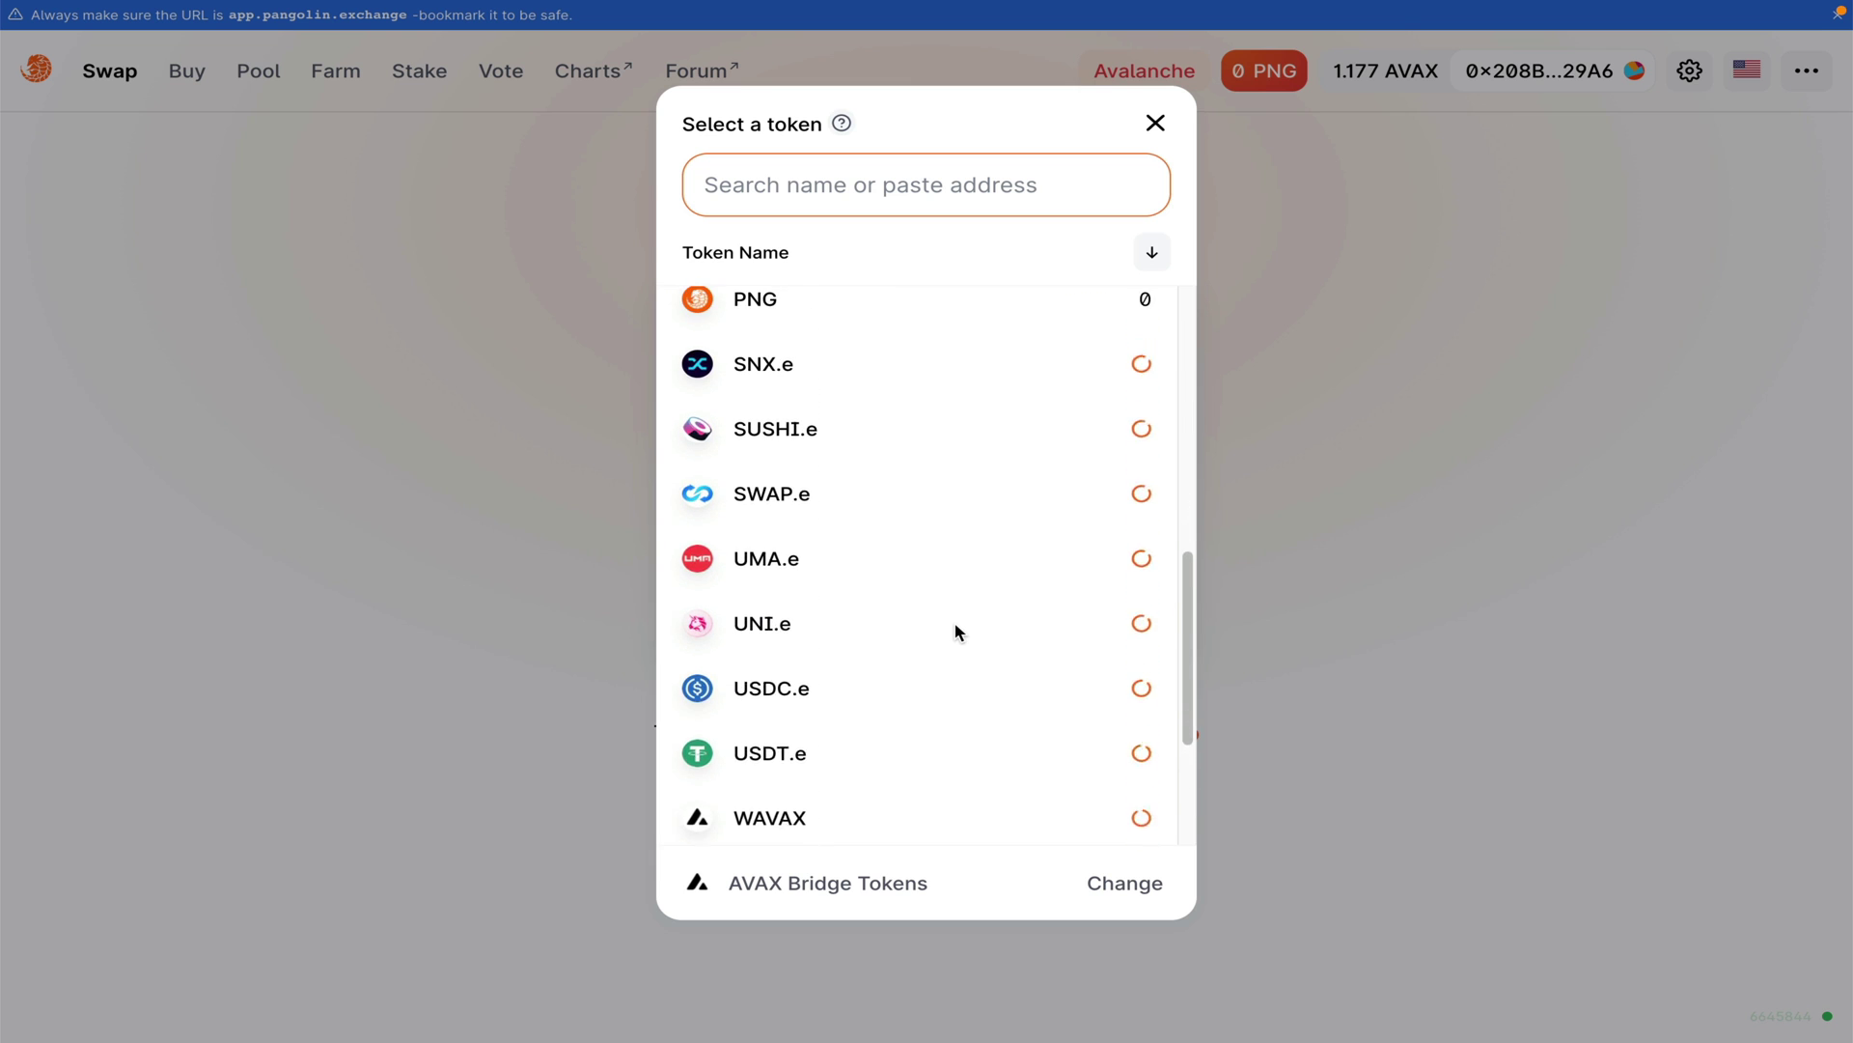
{"action": "left_click", "coordinate": [806, 429]}
{"action": "left_click", "coordinate": [806, 429]}
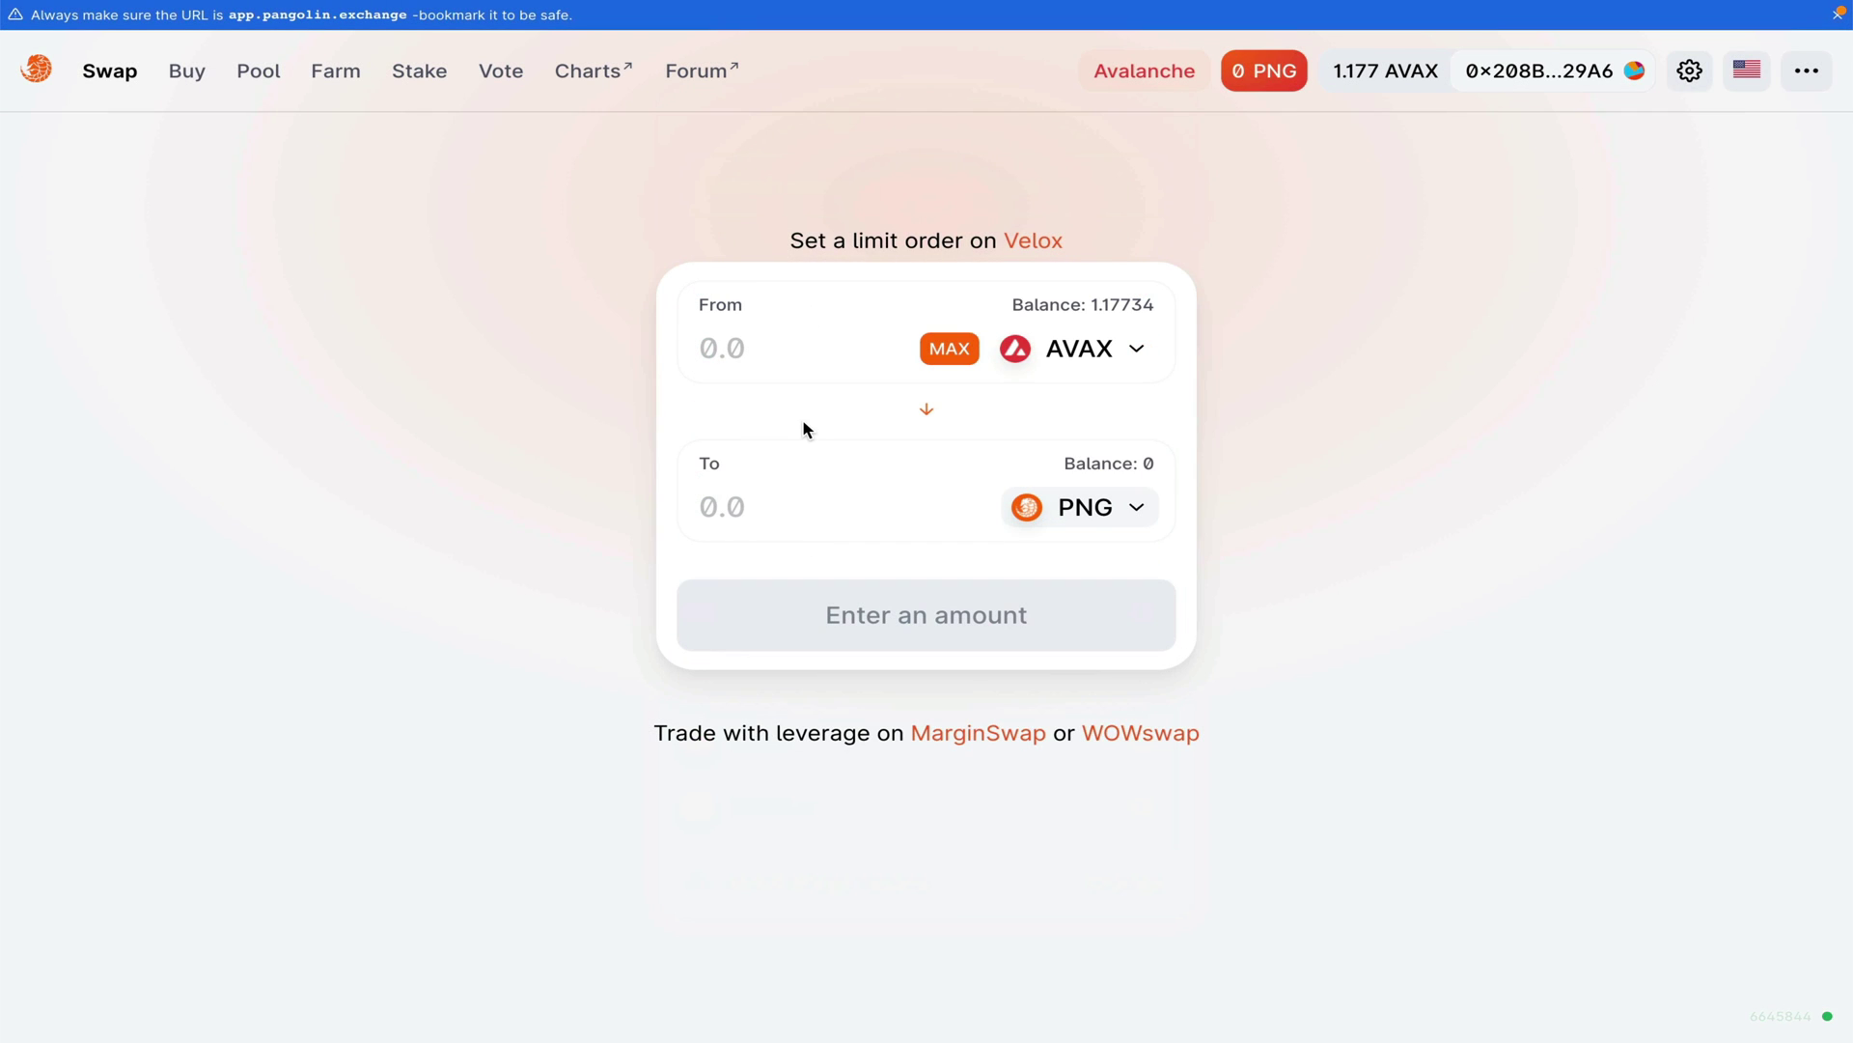
{"action": "left_click", "coordinate": [758, 353]}
{"action": "type", "text": "0"}
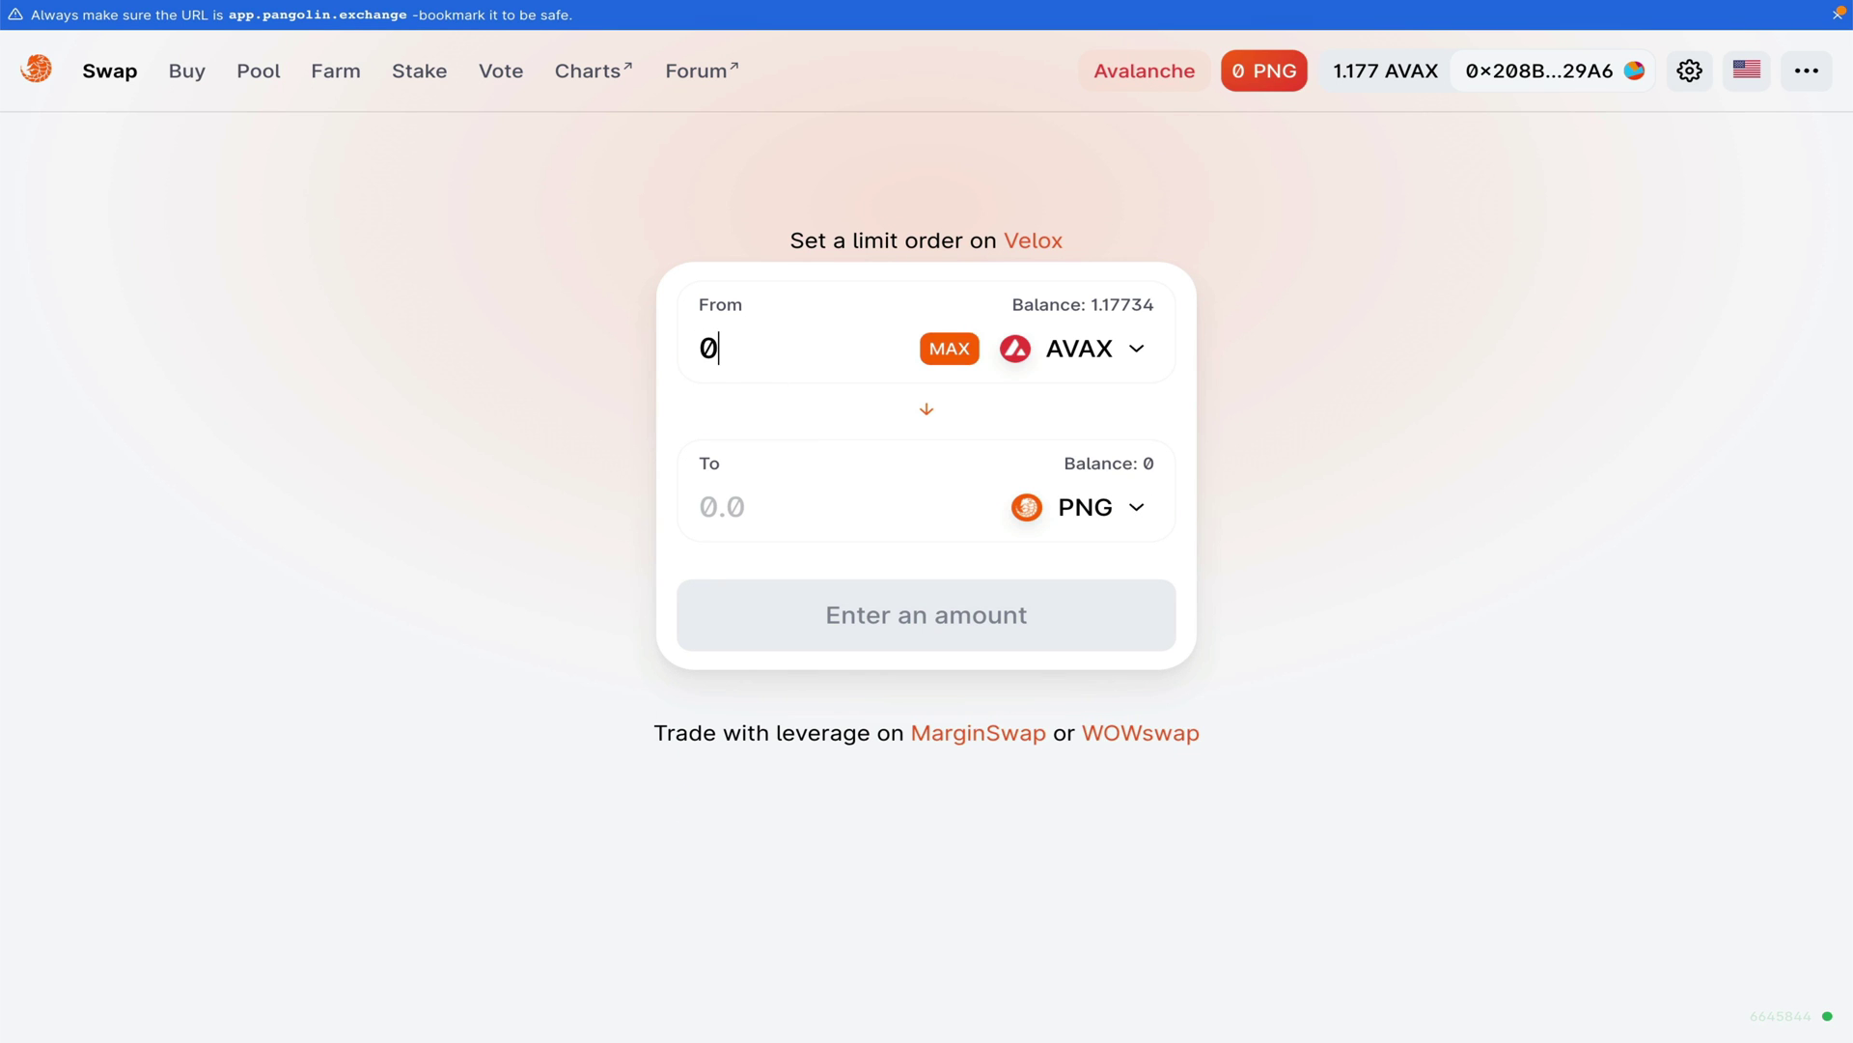
{"action": "type", "text": ".1"}
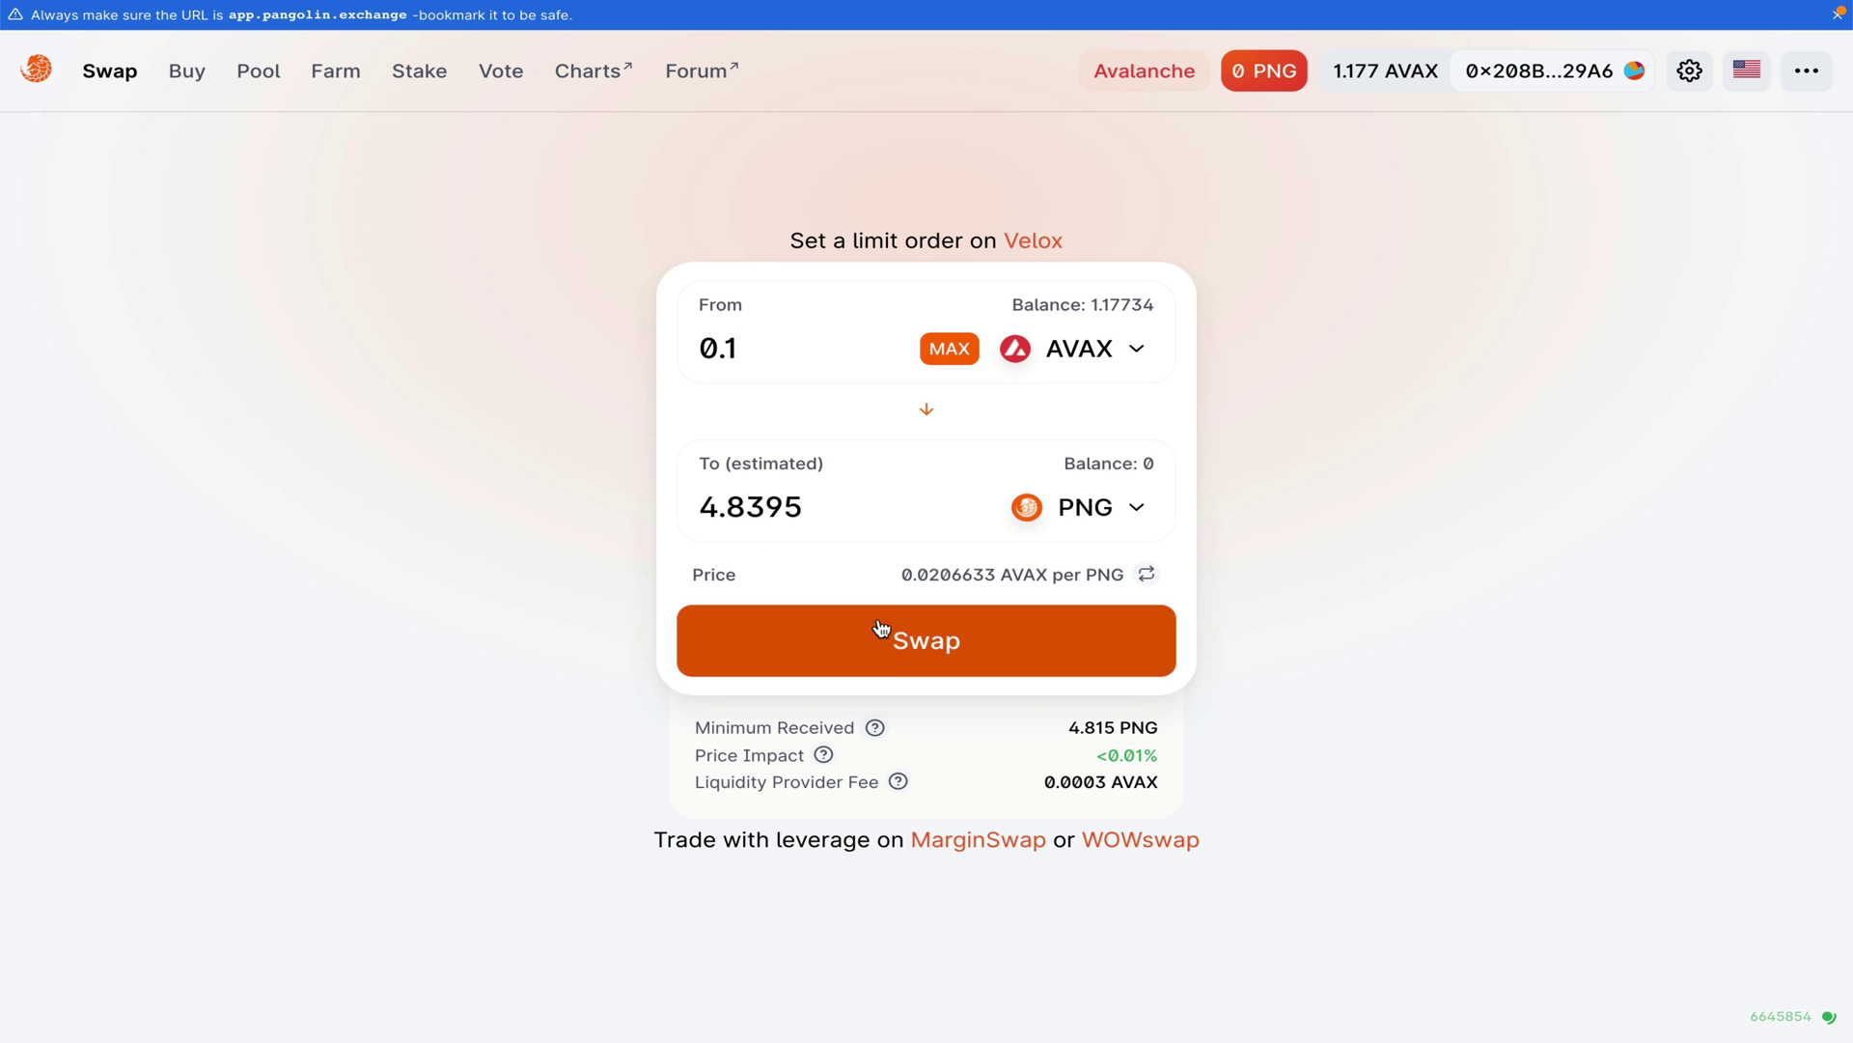
- Confirm the 0.1 AVAX to PNG swap in Pangolin and MetaMask, then close the submitted notice
{"action": "left_click", "coordinate": [922, 646]}
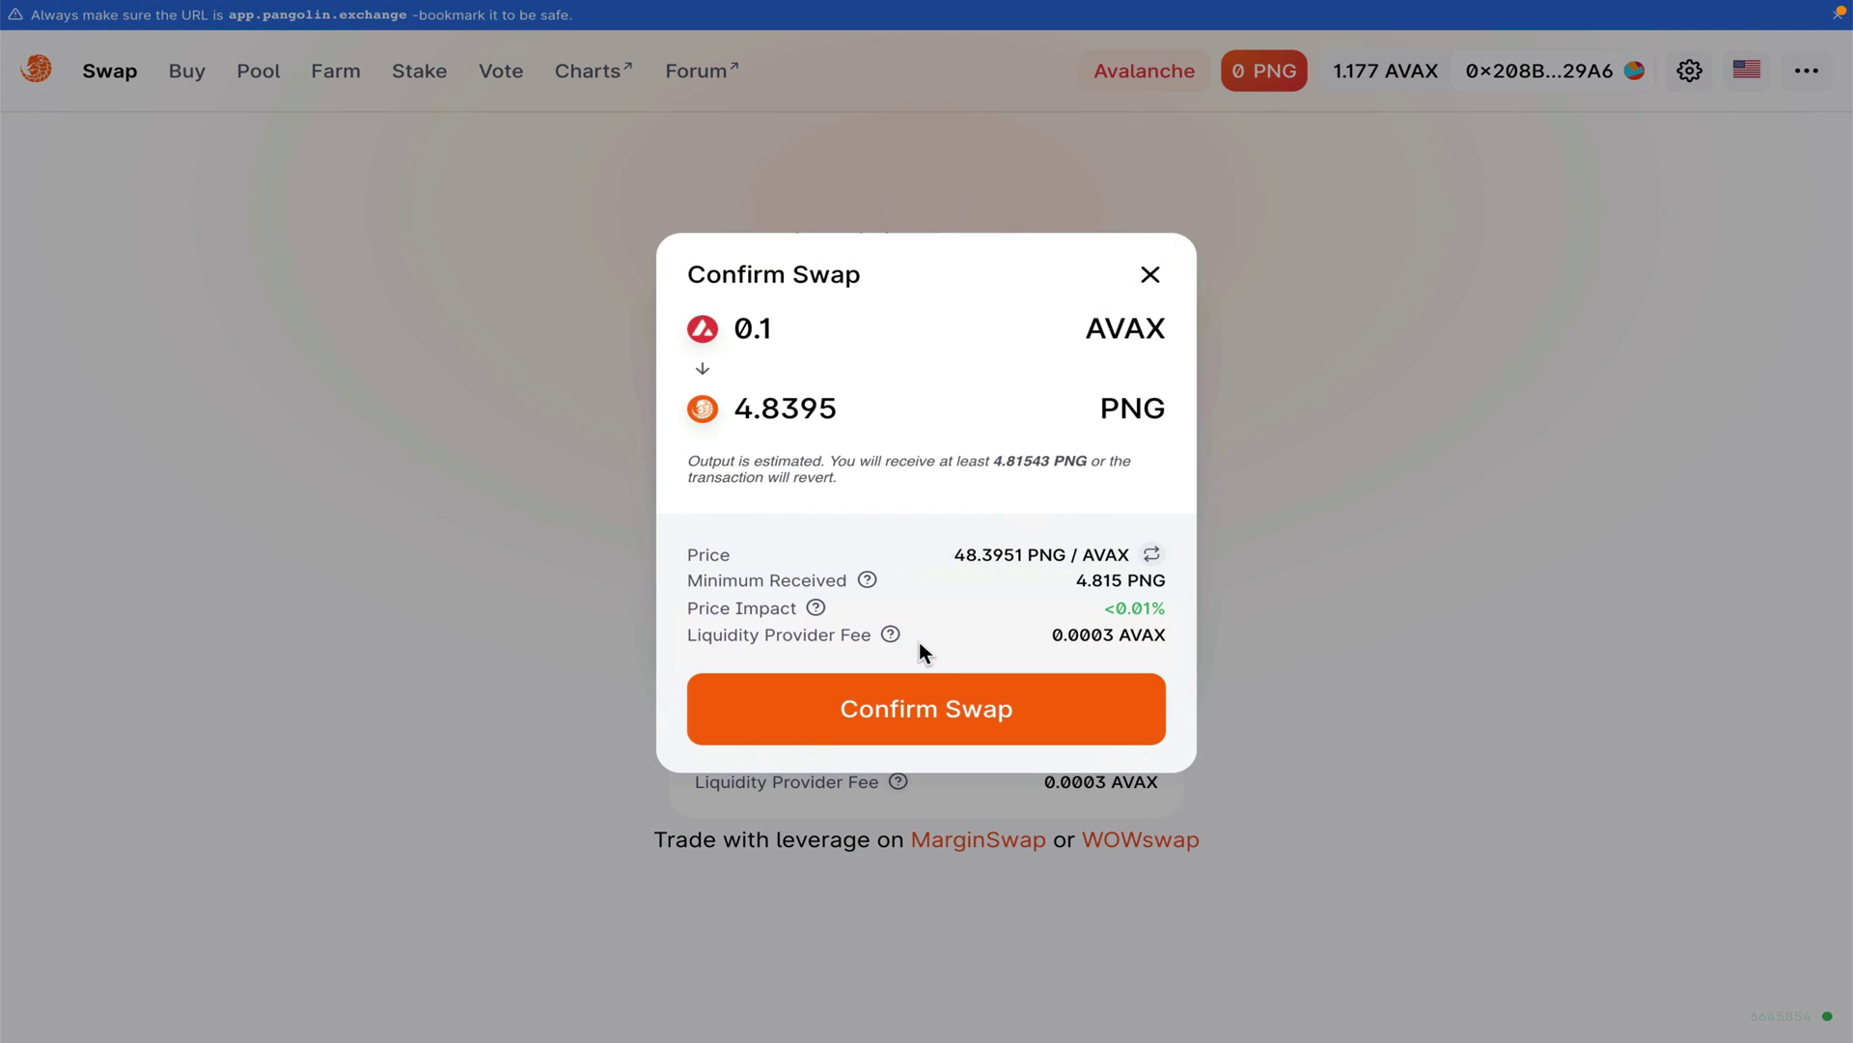
{"action": "left_click", "coordinate": [923, 711]}
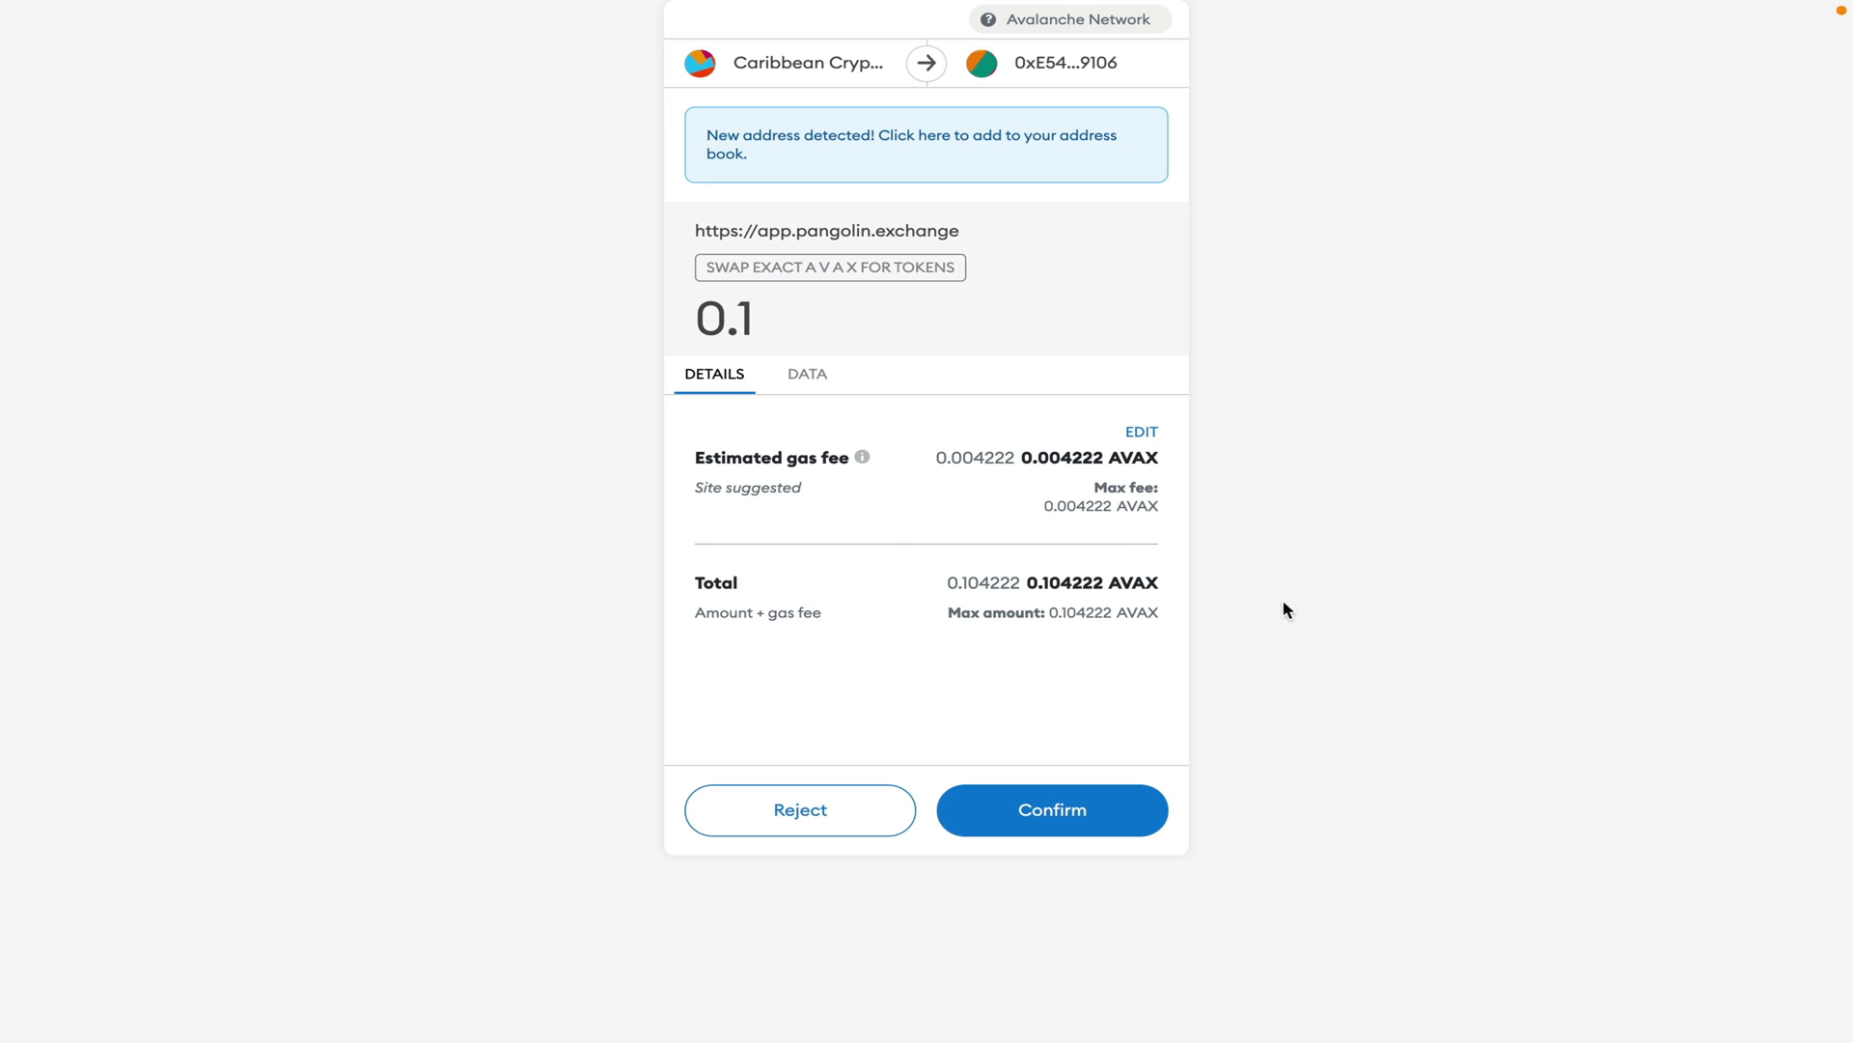
{"action": "left_click", "coordinate": [1052, 811]}
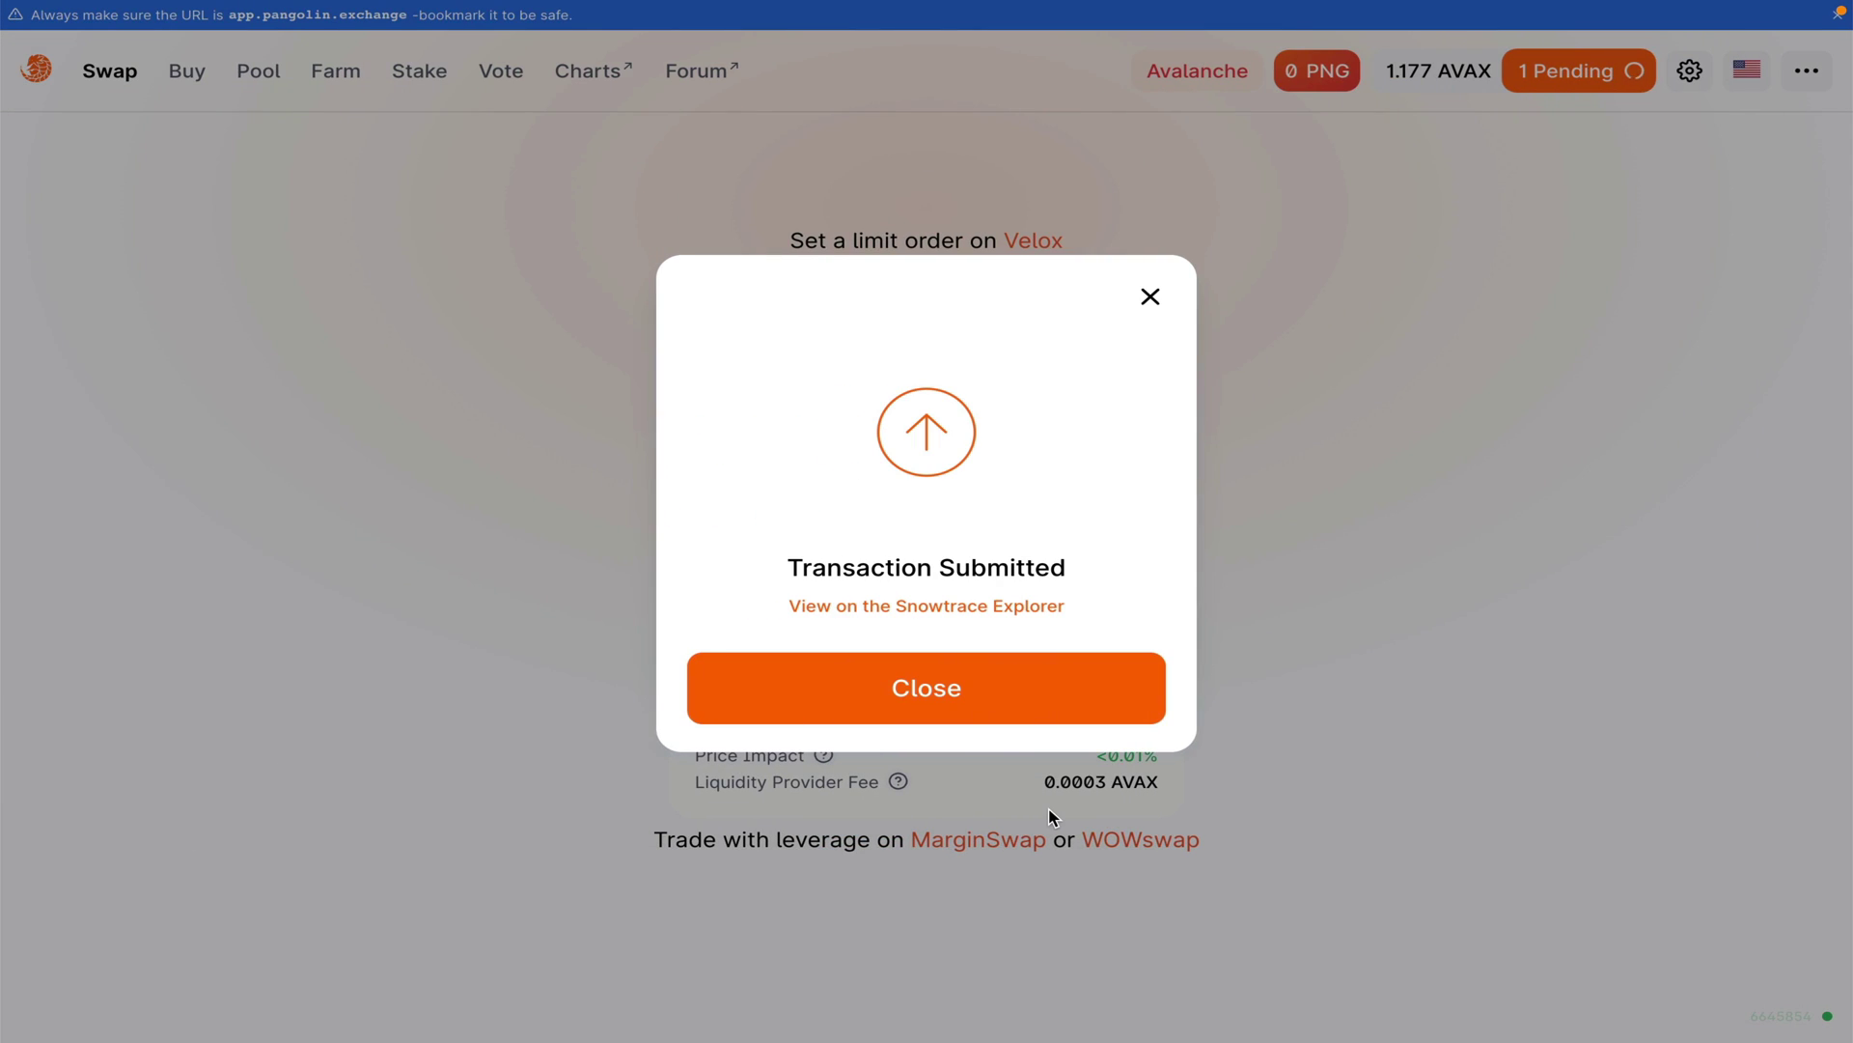
{"action": "left_click", "coordinate": [926, 697]}
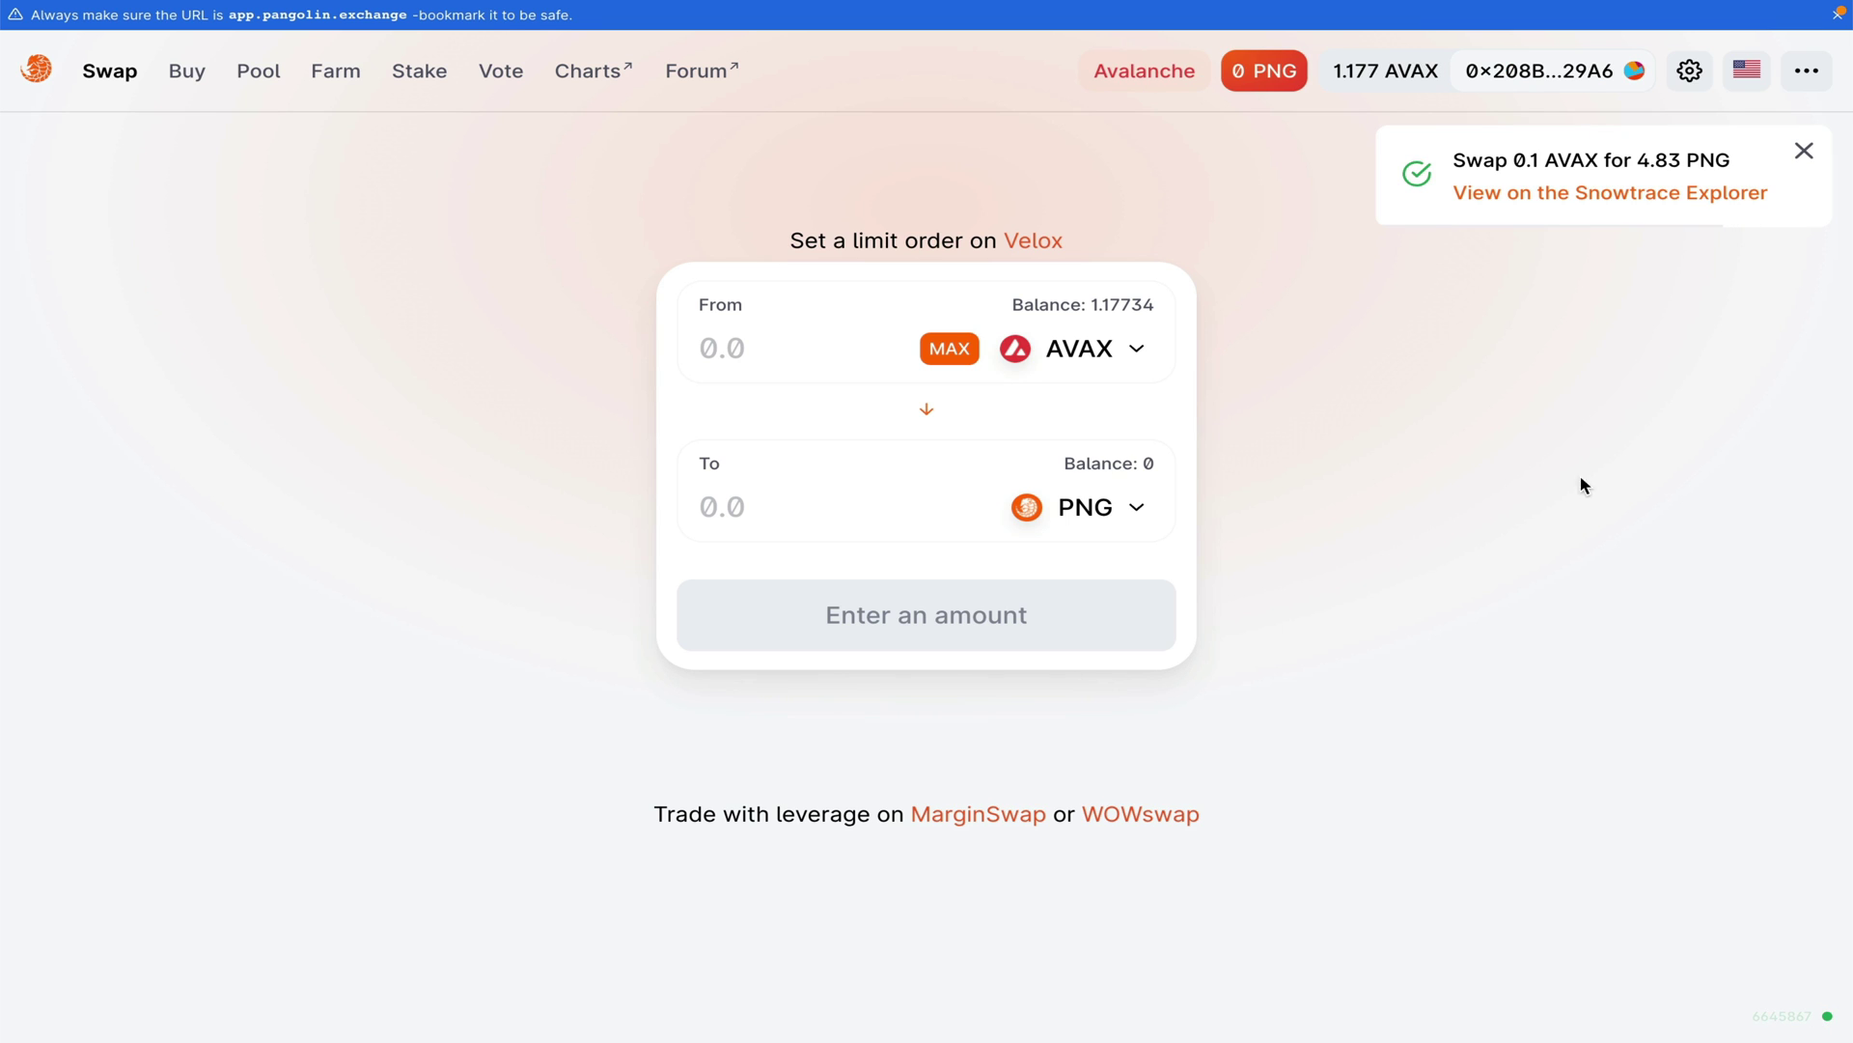
- Close the 'Swap 0.1 AVAX for 4.83 PNG' success toast
{"action": "left_click", "coordinate": [1807, 152]}
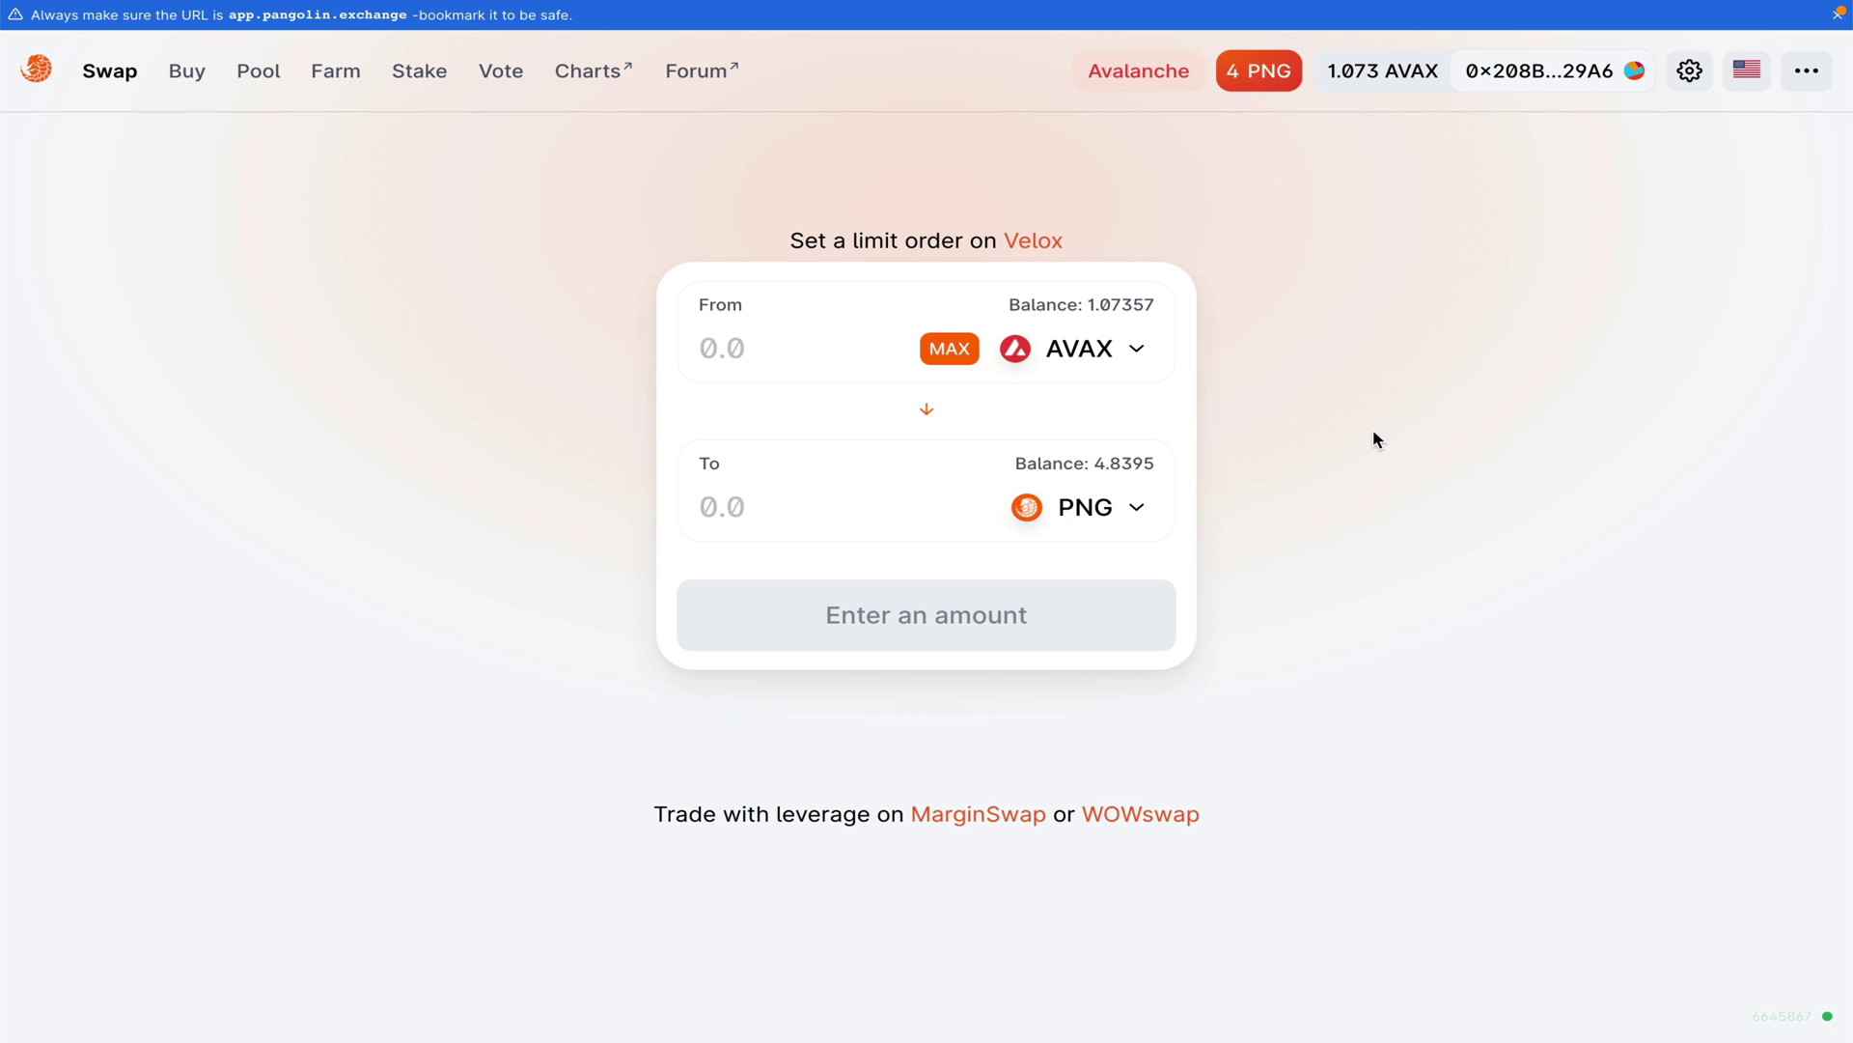